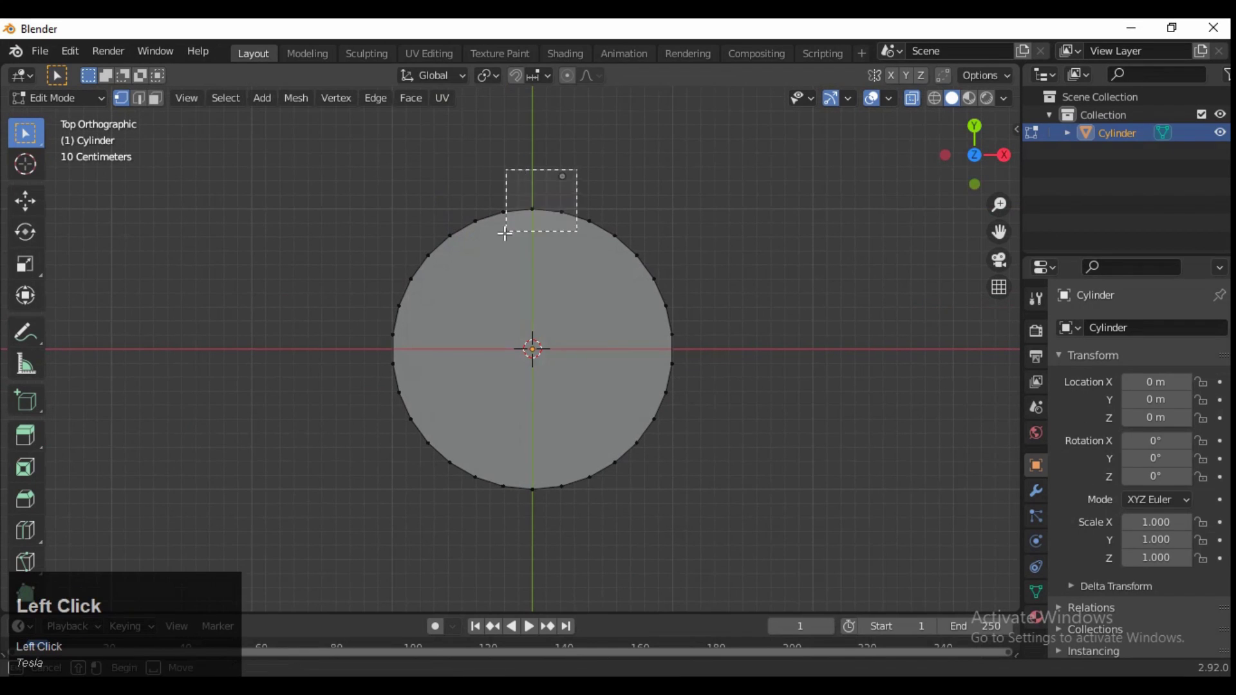
# Select alternating rim vertices and scale them to 0.8, then rescale them to 1.064
pyautogui.keyDown('shift'); pyautogui.moveTo(513, 538); pyautogui.dragTo(513, 540); pyautogui.keyUp('shift')
pyautogui.keyDown('shift'); pyautogui.moveTo(690, 421); pyautogui.dragTo(638, 434, button='middle'); pyautogui.keyUp('shift')
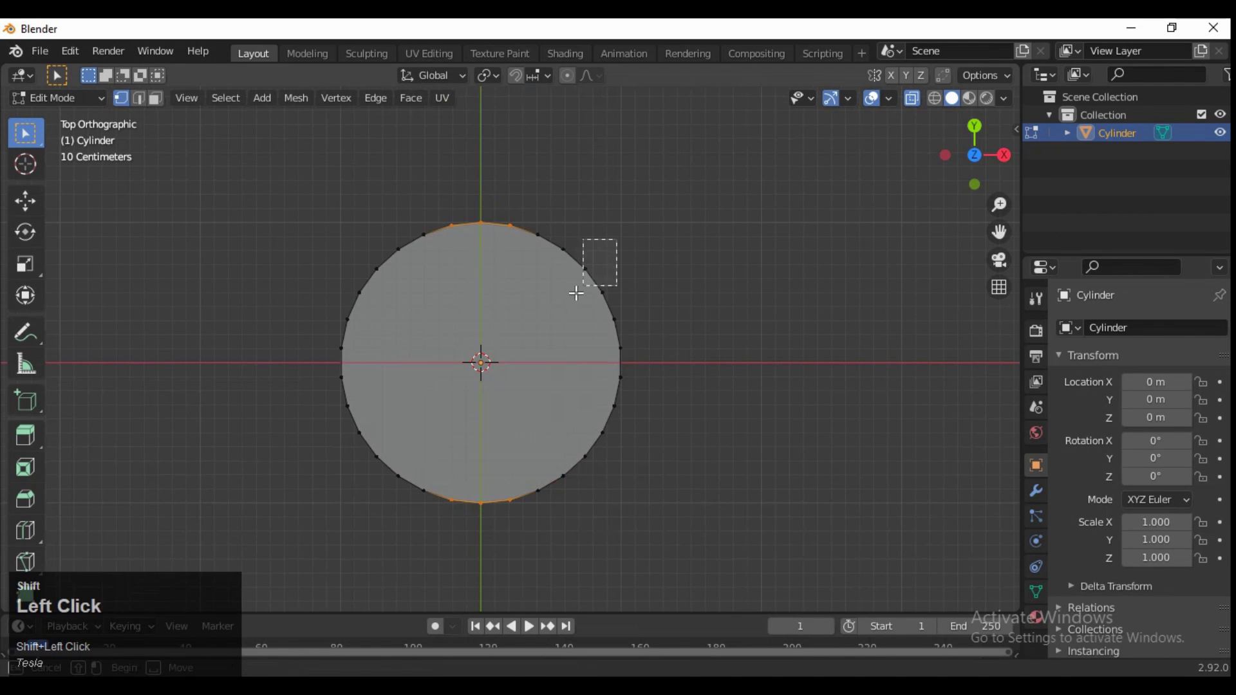
pyautogui.keyDown('shift'); pyautogui.moveTo(617, 303); pyautogui.dragTo(601, 292, button='middle'); pyautogui.keyUp('shift')
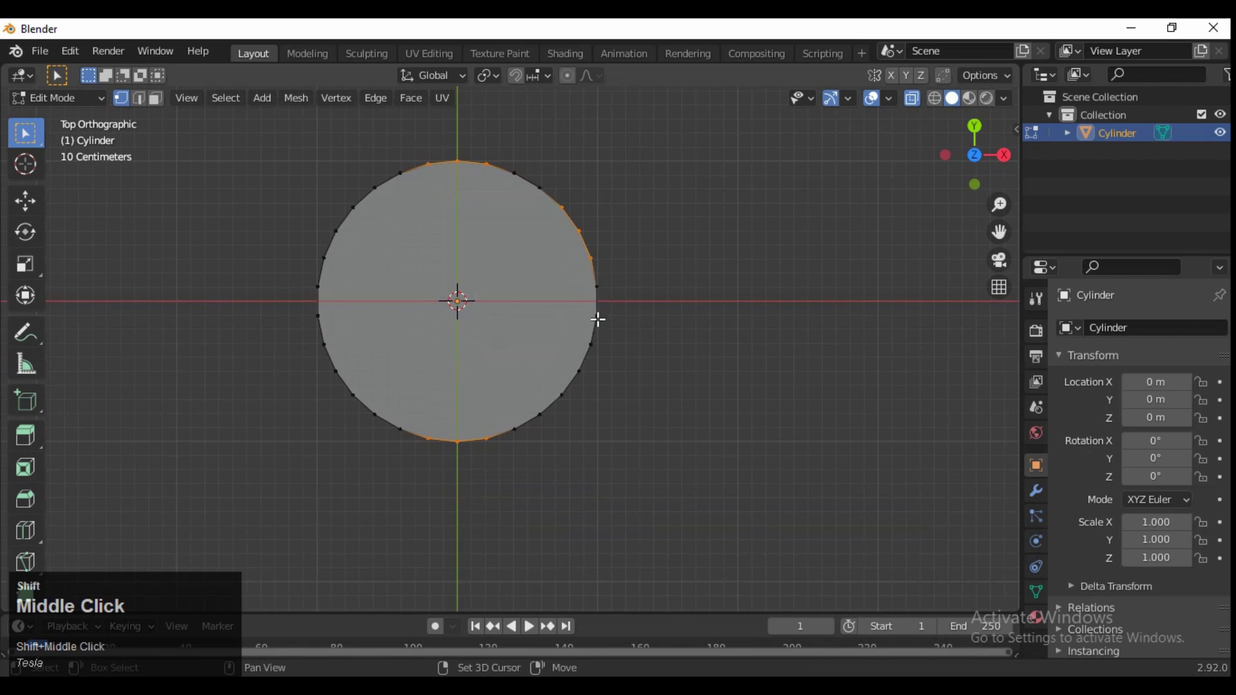
pyautogui.keyDown('shift'); pyautogui.moveTo(555, 410); pyautogui.dragTo(555, 410); pyautogui.keyUp('shift')
pyautogui.keyDown('shift'); pyautogui.moveTo(555, 409); pyautogui.dragTo(469, 415, button='middle'); pyautogui.keyUp('shift')
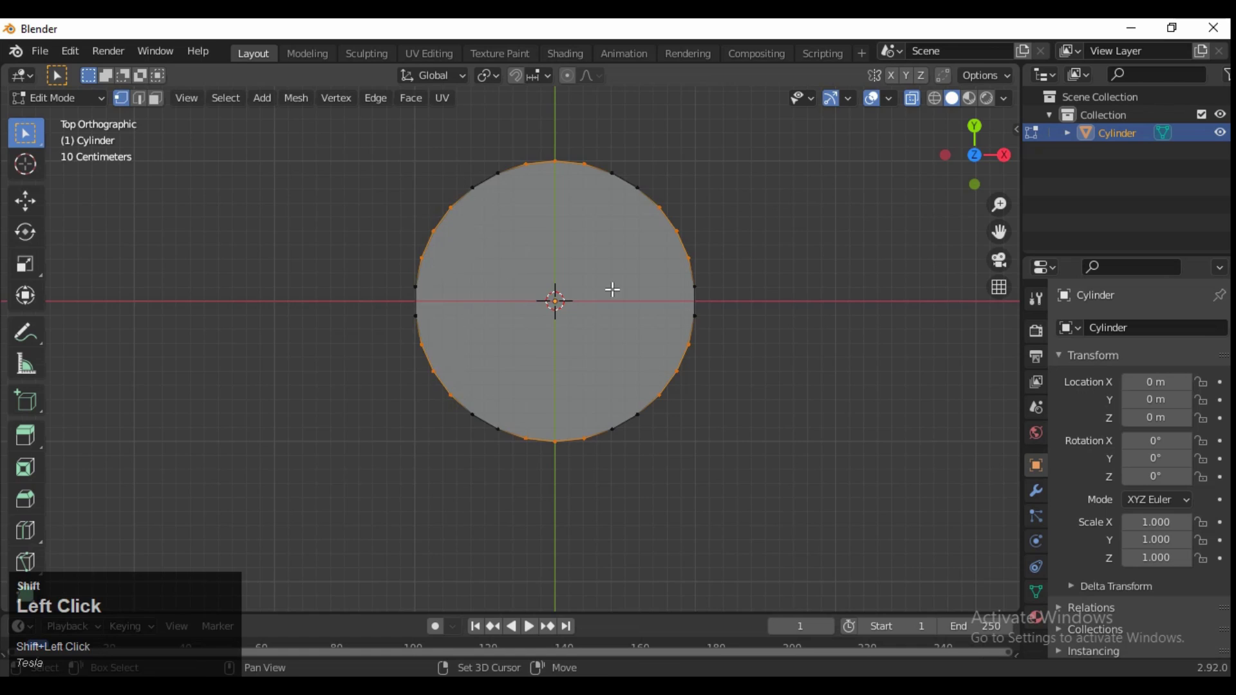
pyautogui.keyDown('shift'); pyautogui.moveTo(511, 271); pyautogui.dragTo(484, 282, button='middle'); pyautogui.keyUp('shift')
pyautogui.press('s')
pyautogui.click(710, 219)
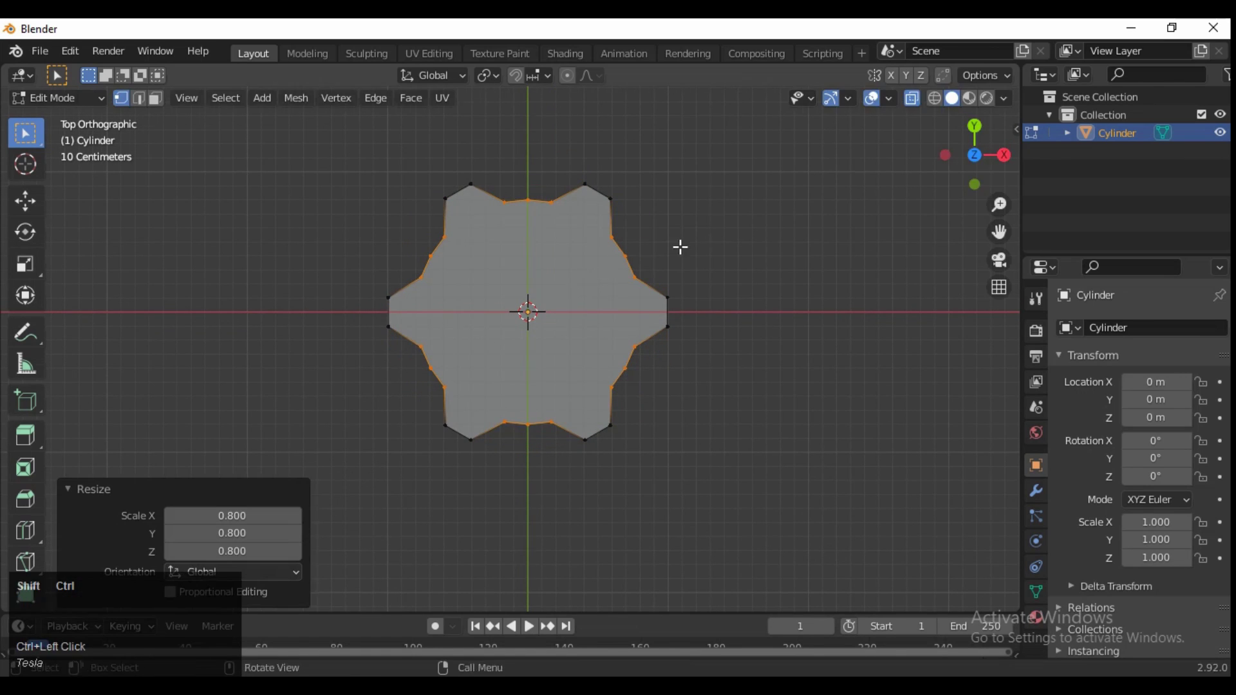
pyautogui.keyDown('ctrl'); pyautogui.moveTo(712, 240); pyautogui.dragTo(641, 273, button='middle'); pyautogui.keyUp('ctrl')
pyautogui.press('s')
pyautogui.click(694, 262)
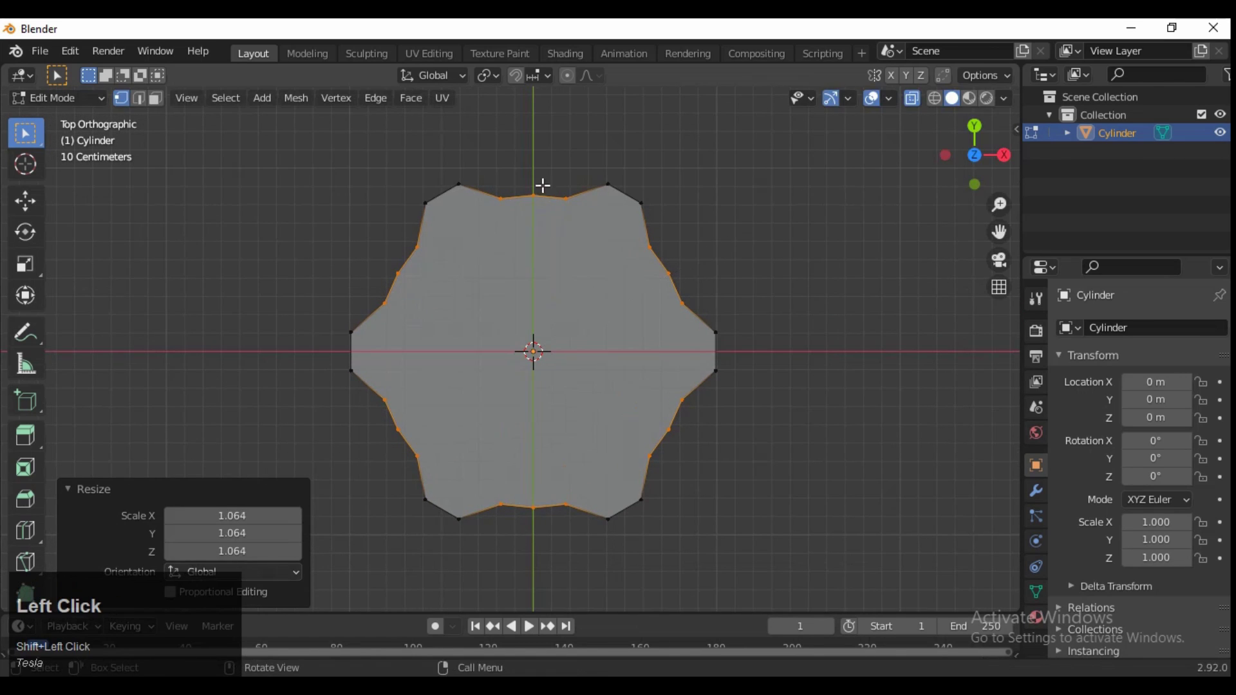
# Scale the top, bottom and lower-left notch vertices to 0.928, then select the whole mesh
pyautogui.moveTo(525, 584); pyautogui.dragTo(524, 579)
pyautogui.keyDown('shift'); pyautogui.click(672, 423); pyautogui.keyUp('shift')
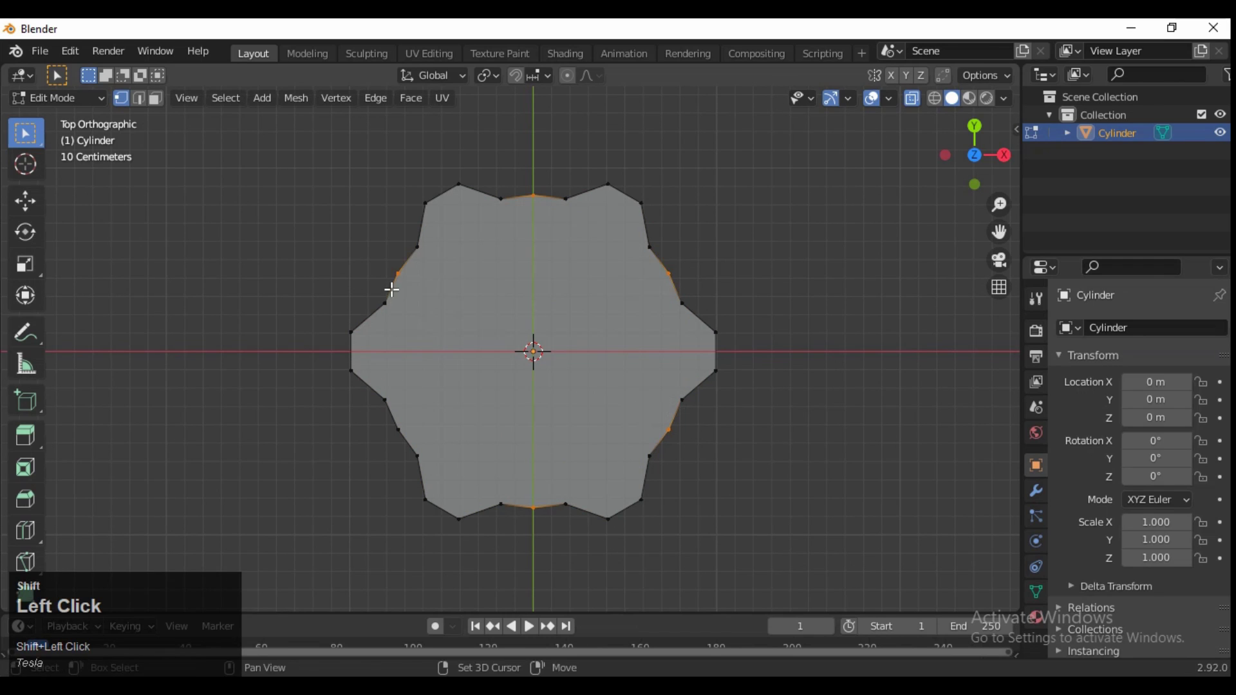
pyautogui.keyDown('shift'); pyautogui.moveTo(385, 445); pyautogui.dragTo(385, 445); pyautogui.keyUp('shift')
pyautogui.press('s')
pyautogui.click(775, 322)
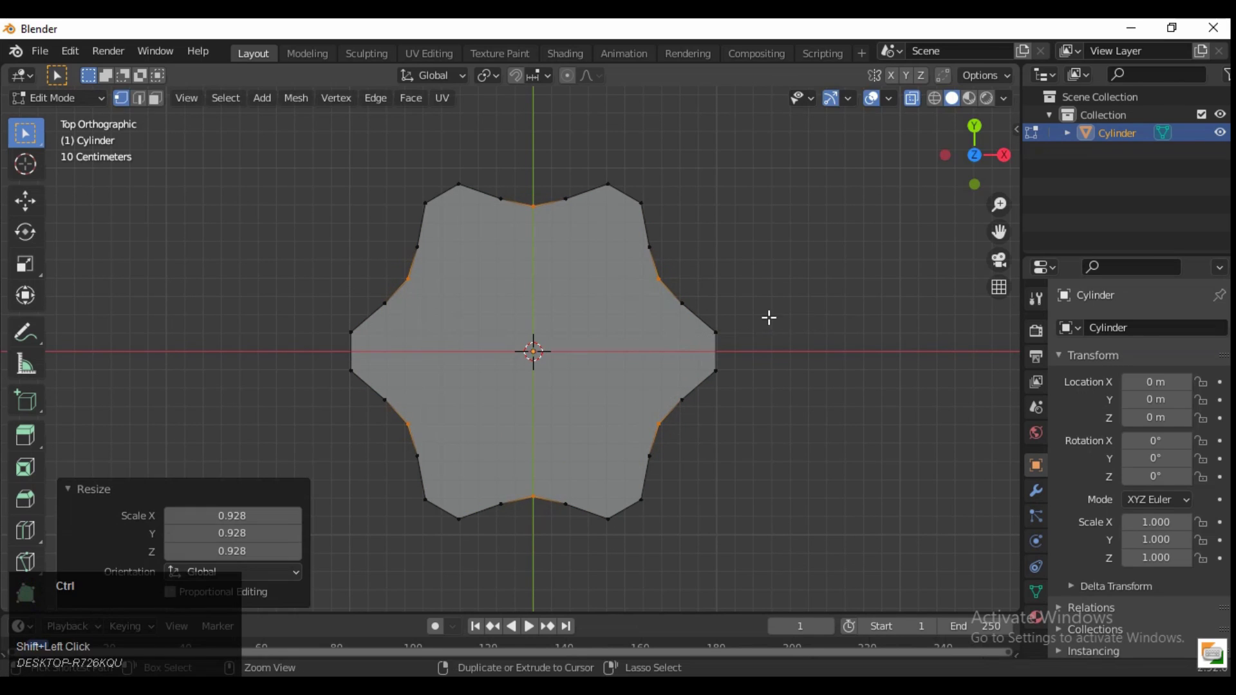
pyautogui.moveTo(770, 279); pyautogui.dragTo(679, 327, button='middle')
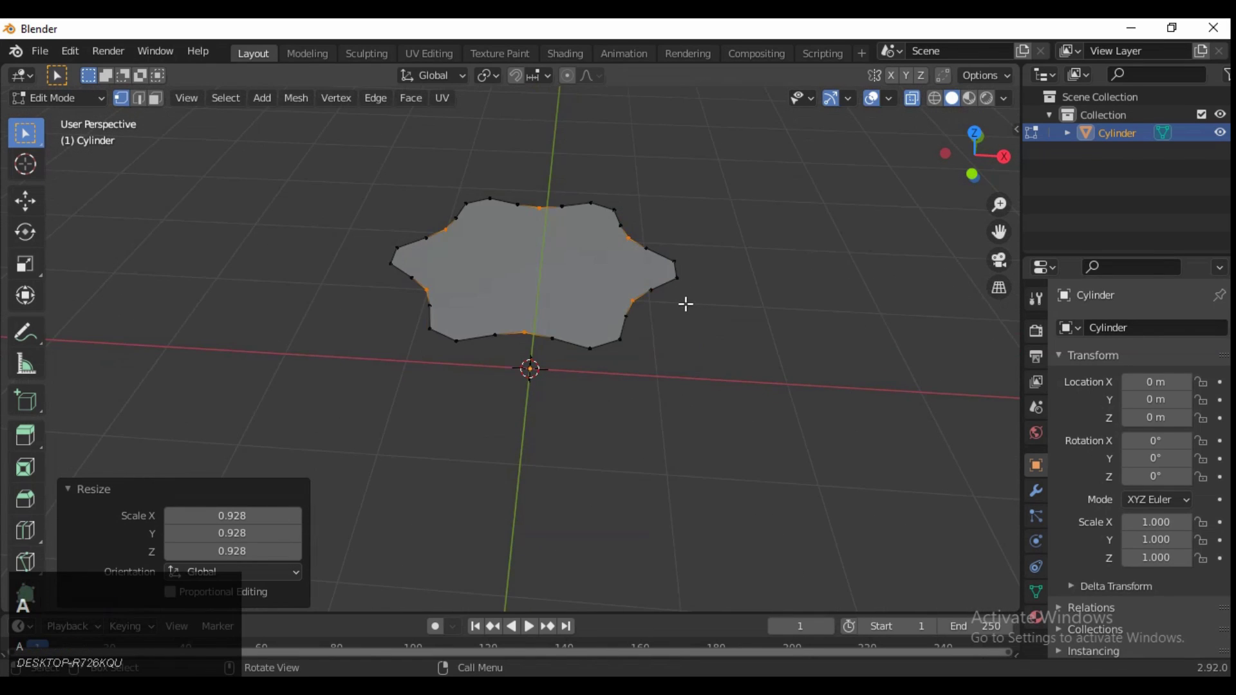
pyautogui.press('a')
pyautogui.click(975, 137)
# In Object Mode, set the origin to geometry and move the star to the world origin
pyautogui.press('Tab')
pyautogui.rightClick(527, 245)
pyautogui.moveTo(540, 280)
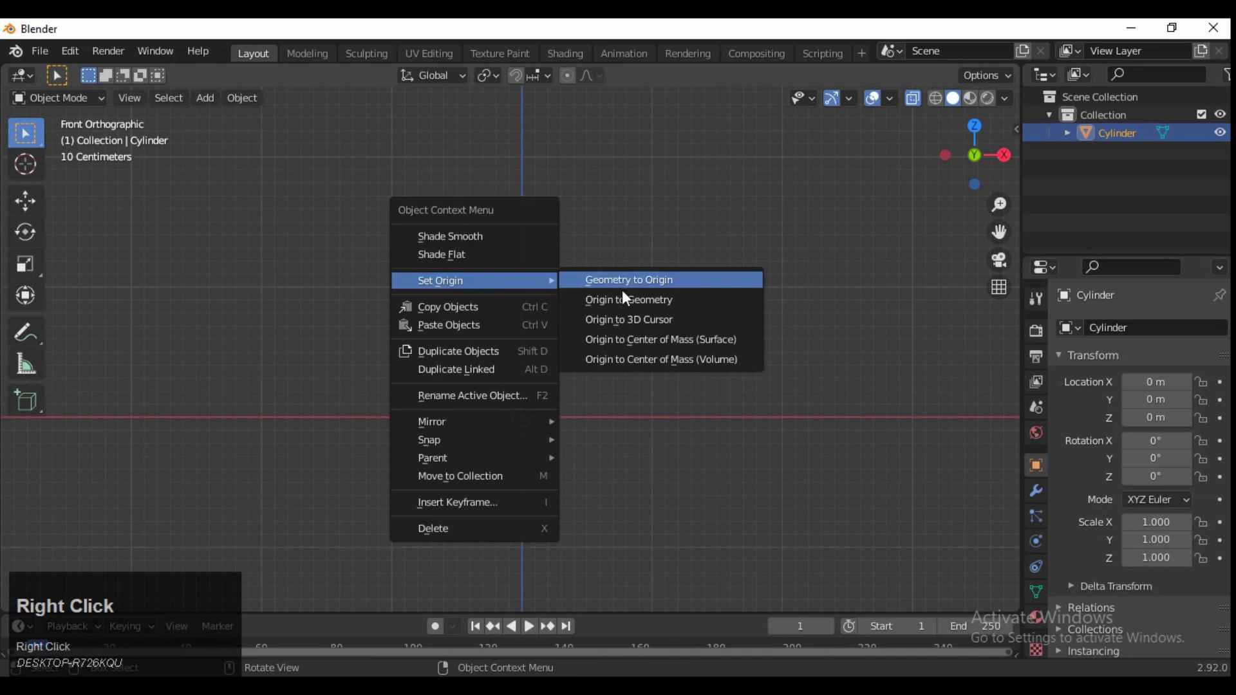
pyautogui.click(627, 299)
pyautogui.keyDown('ctrl'); pyautogui.moveTo(525, 214); pyautogui.dragTo(521, 352); pyautogui.keyUp('ctrl')
pyautogui.moveTo(521, 352); pyautogui.dragTo(555, 366, button='middle')
# Back in Edit Mode, extrude the star upward into a thick slab
pyautogui.press('Tab')
pyautogui.click(976, 156)
pyautogui.keyDown('ctrl'); pyautogui.moveTo(706, 231); pyautogui.dragTo(603, 264, button='middle'); pyautogui.keyUp('ctrl')
pyautogui.moveTo(584, 353); pyautogui.dragTo(641, 278, button='middle')
pyautogui.press('e')
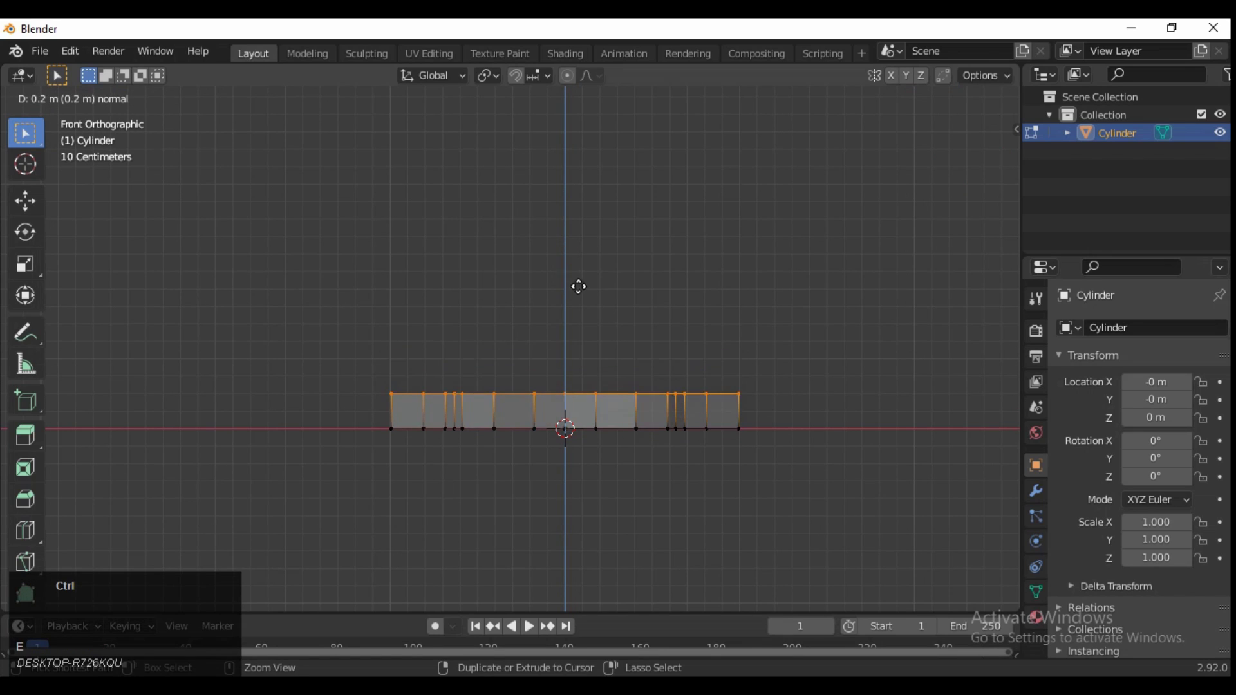
pyautogui.rightClick(548, 288)
pyautogui.press('e')
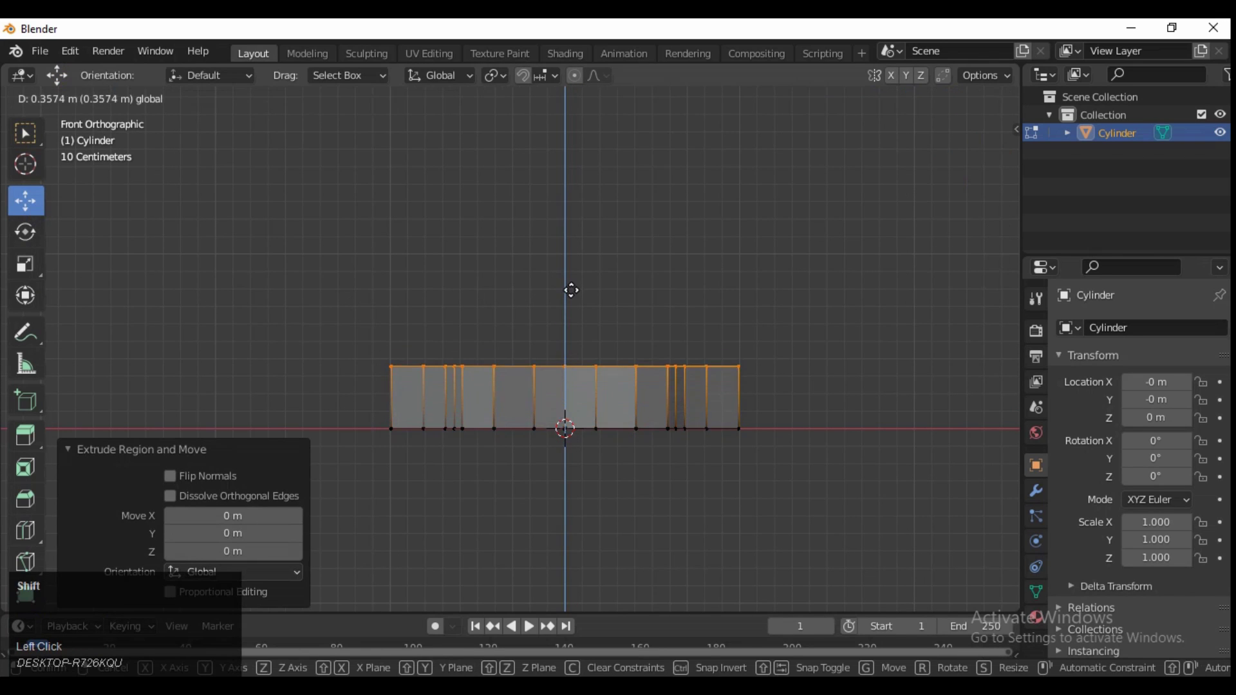
pyautogui.click(544, 392)
pyautogui.moveTo(544, 393); pyautogui.dragTo(560, 360, button='middle')
pyautogui.moveTo(912, 96); pyautogui.dragTo(972, 161, button='middle')
pyautogui.click(972, 161)
# Extrude the top face, scale it to 0.9, push it down, then scale it to 1.036
pyautogui.keyDown('shift'); pyautogui.moveTo(549, 347); pyautogui.dragTo(579, 282, button='middle'); pyautogui.keyUp('shift')
pyautogui.moveTo(580, 282); pyautogui.dragTo(576, 298)
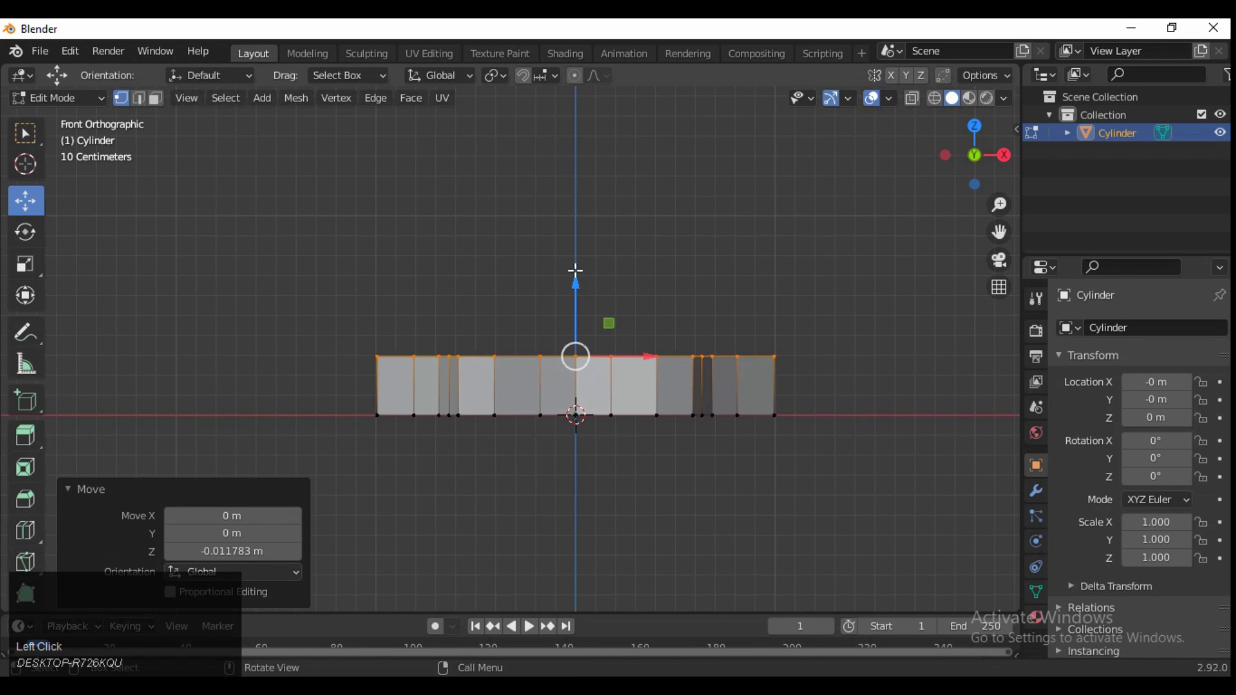
pyautogui.press('e')
pyautogui.click(575, 244)
pyautogui.press('s')
pyautogui.click(821, 270)
pyautogui.keyDown('shift'); pyautogui.moveTo(574, 245); pyautogui.dragTo(651, 256); pyautogui.keyUp('shift')
pyautogui.moveTo(650, 257); pyautogui.dragTo(762, 273, button='middle')
pyautogui.press('s')
pyautogui.click(690, 320)
pyautogui.moveTo(689, 320); pyautogui.dragTo(800, 340, button='middle')
# Inset the top face and make its inner face a circle with LoopTools Circle
pyautogui.press('3')
pyautogui.press('i')
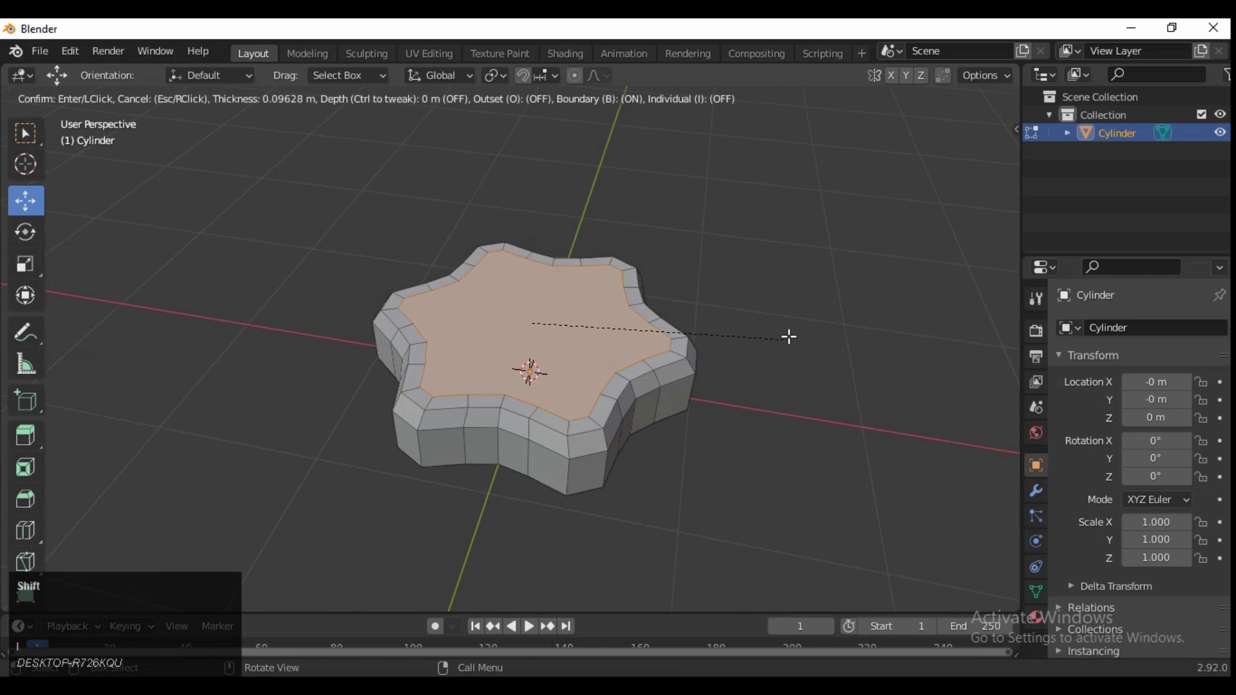
pyautogui.click(654, 309)
pyautogui.moveTo(654, 309); pyautogui.dragTo(779, 339, button='middle')
pyautogui.press('i')
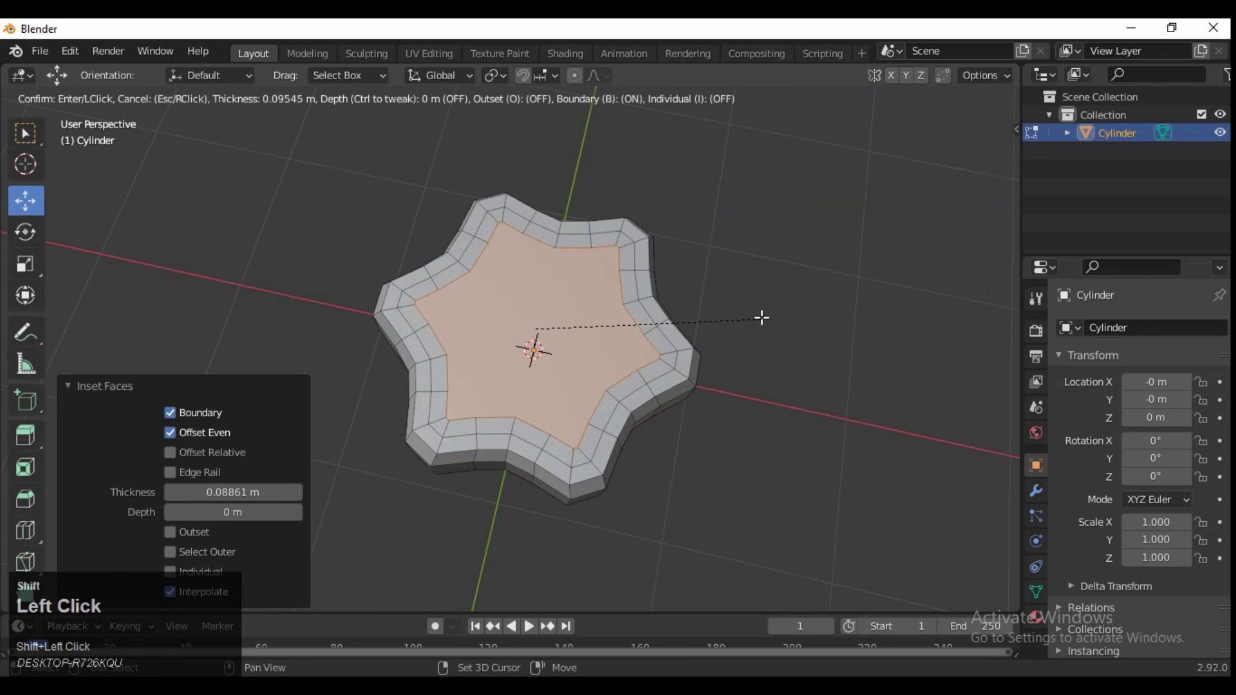
pyautogui.rightClick(761, 319)
pyautogui.rightClick(581, 258)
pyautogui.moveTo(582, 250)
pyautogui.click(655, 268)
# Scale the top circle down to 0.7, then adjust its size again in top view
pyautogui.press('s')
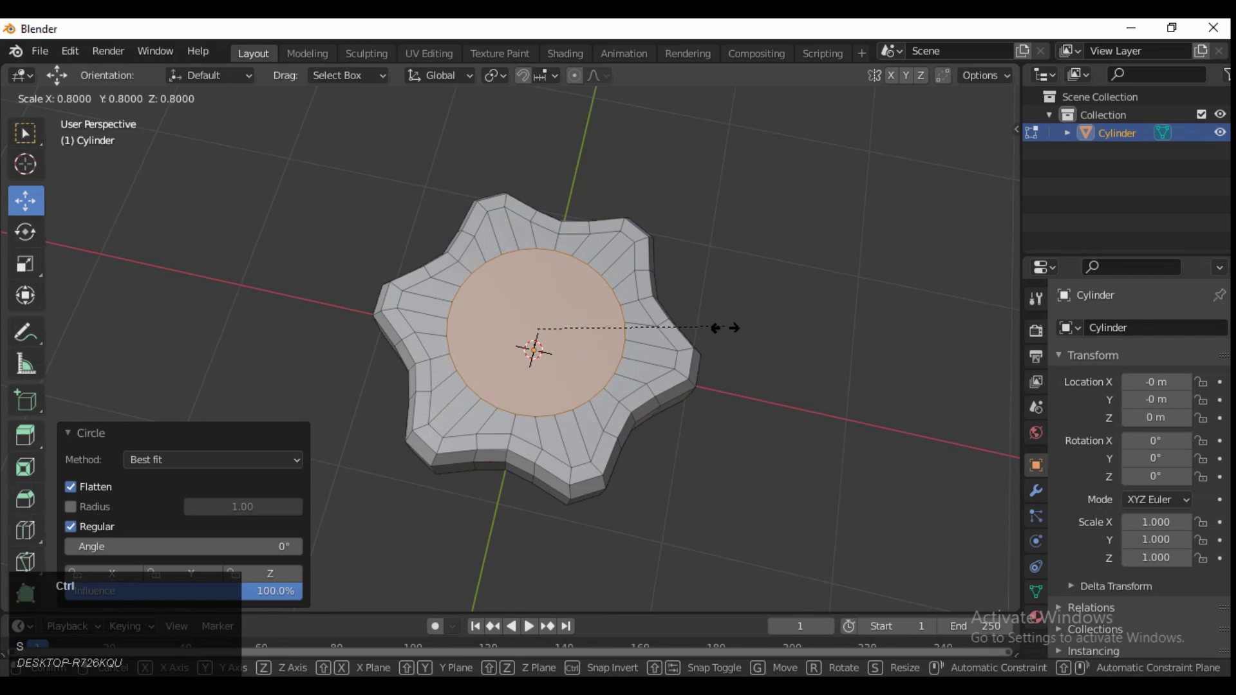
pyautogui.click(706, 323)
pyautogui.moveTo(706, 323); pyautogui.dragTo(789, 257, button='middle')
pyautogui.moveTo(969, 143); pyautogui.dragTo(963, 135)
pyautogui.click(974, 133)
pyautogui.scroll(-3, 708, 258)
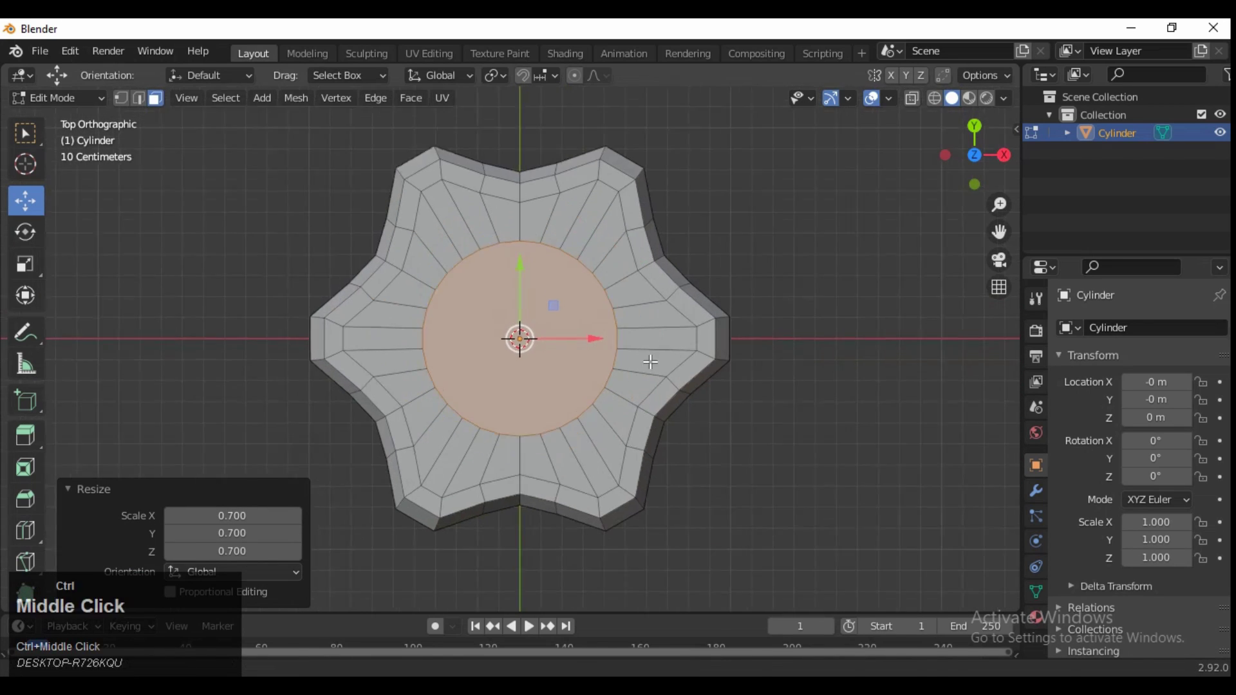
pyautogui.press('s')
pyautogui.click(771, 314)
# In bottom view, inset the bottom face, then undo that first attempt
pyautogui.moveTo(780, 339); pyautogui.dragTo(663, 335, button='middle')
pyautogui.click(976, 171)
pyautogui.press('i')
pyautogui.click(798, 328)
pyautogui.rightClick(740, 252)
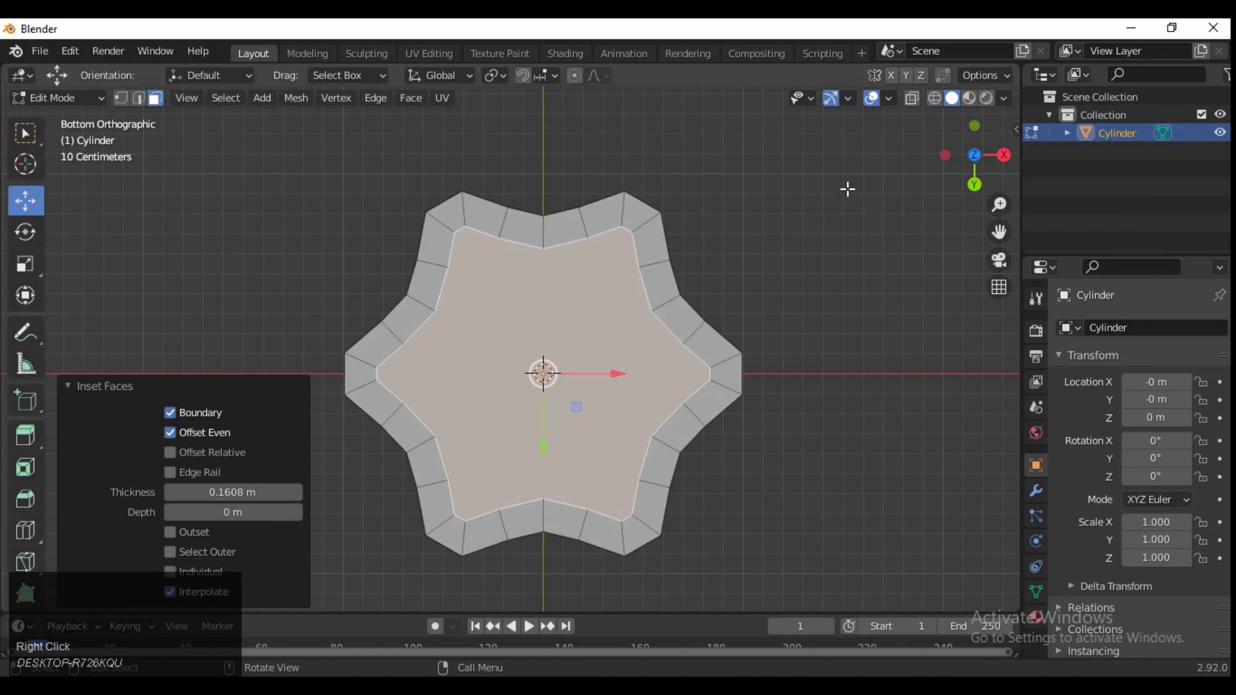
pyautogui.press('s')
pyautogui.keyDown('ctrl'); pyautogui.click(745, 268); pyautogui.keyUp('ctrl')
pyautogui.hotkey('ctrl', 'z')
# Inset the bottom face twice and make its inner face a circle with LoopTools
pyautogui.press('i')
pyautogui.click(767, 264)
pyautogui.press('i')
pyautogui.click(747, 274)
pyautogui.rightClick(640, 278)
pyautogui.moveTo(649, 276)
pyautogui.click(657, 298)
# Scale the bottom circle to 0.7 then 0.880, inspect the underside, and undo the last change
pyautogui.press('s')
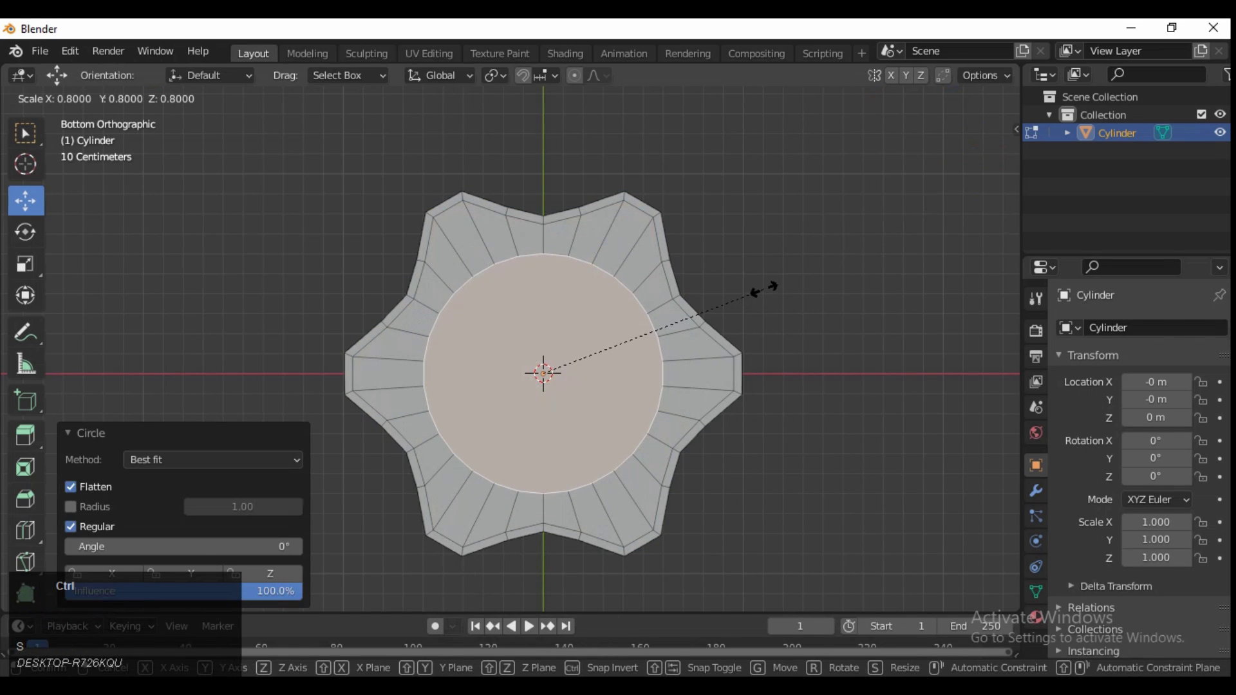
pyautogui.click(758, 298)
pyautogui.press('s')
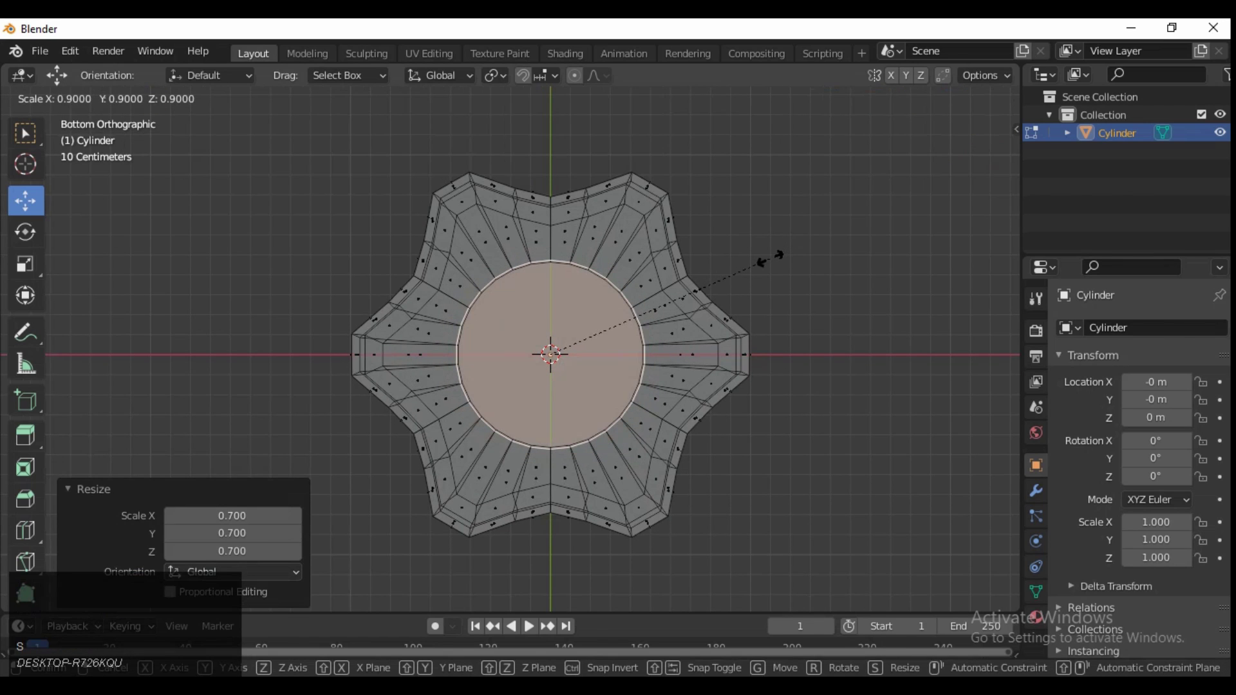
pyautogui.click(798, 257)
pyautogui.moveTo(790, 195); pyautogui.dragTo(761, 254, button='middle')
pyautogui.scroll(2, 822, 279)
pyautogui.hotkey('ctrl', 'z')
pyautogui.hotkey('ctrl', 'z')
pyautogui.hotkey('ctrl', 'z')
# Extrude the knob's bottom face down one grid step and scale it to 0.9
pyautogui.moveTo(770, 353); pyautogui.dragTo(805, 245, button='middle')
pyautogui.keyDown('shift'); pyautogui.moveTo(804, 244); pyautogui.dragTo(833, 181, button='middle'); pyautogui.keyUp('shift')
pyautogui.keyDown('ctrl'); pyautogui.click(591, 277); pyautogui.keyUp('ctrl')
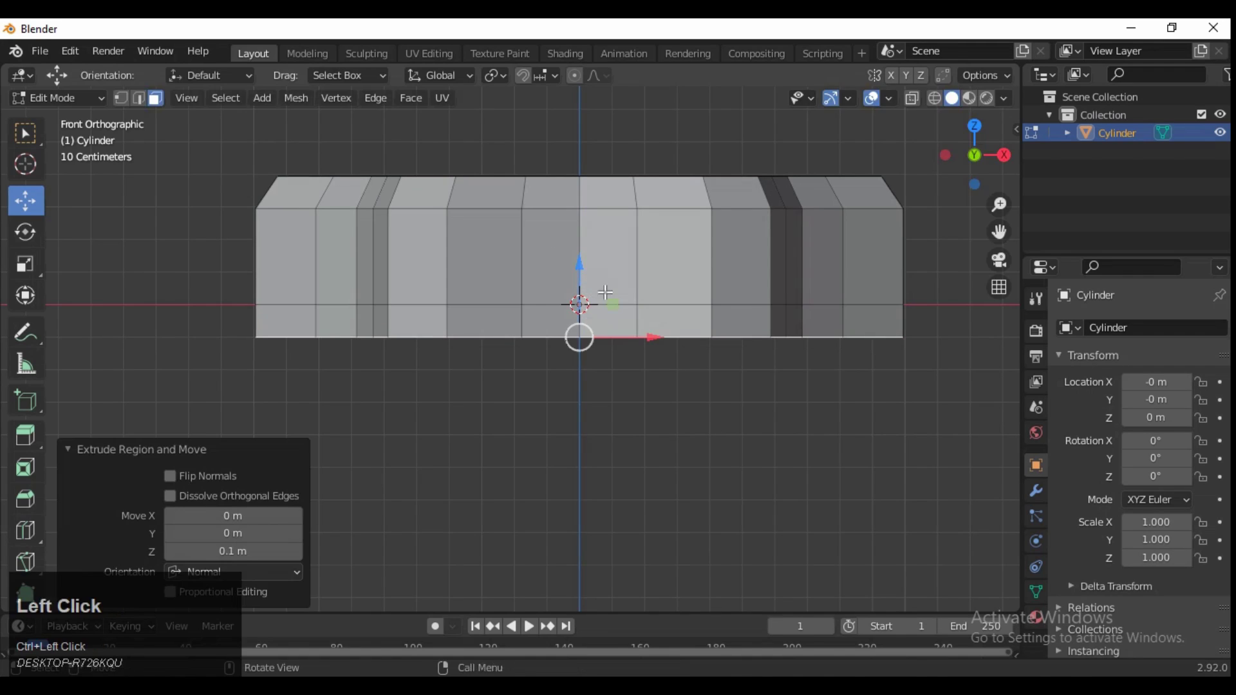
pyautogui.press('s')
pyautogui.keyDown('ctrl'); pyautogui.click(855, 337); pyautogui.keyUp('ctrl')
# From the bottom view, fine-tune the bottom face scale to 1.034, then 1.003
pyautogui.moveTo(762, 400); pyautogui.dragTo(973, 178, button='middle')
pyautogui.click(974, 180)
pyautogui.click(913, 97)
pyautogui.press('s')
pyautogui.keyDown('shift'); pyautogui.click(883, 210); pyautogui.keyUp('shift')
pyautogui.press('s')
pyautogui.click(883, 207)
pyautogui.click(913, 98)
pyautogui.keyDown('shift'); pyautogui.moveTo(899, 227); pyautogui.dragTo(877, 182, button='middle'); pyautogui.keyUp('shift')
# Inset the bottom face twice and round the inner face into a circle with LoopTools
pyautogui.press('i')
pyautogui.click(883, 227)
pyautogui.press('i')
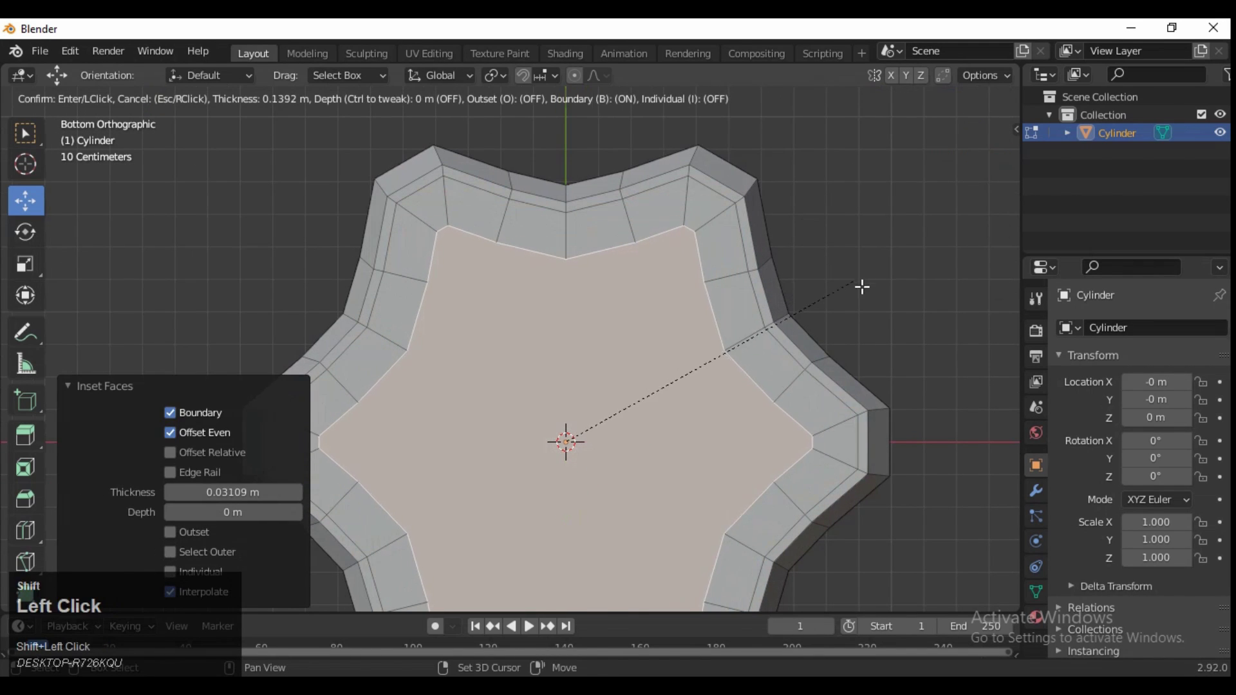
pyautogui.click(863, 279)
pyautogui.rightClick(701, 291)
pyautogui.moveTo(702, 291)
pyautogui.click(764, 304)
# Shrink the circle to 0.7, then adjust its scale to 0.976
pyautogui.scroll(-3, 822, 265)
pyautogui.keyDown('shift'); pyautogui.moveTo(805, 353); pyautogui.dragTo(786, 270, button='middle'); pyautogui.keyUp('shift')
pyautogui.write('s.7')
pyautogui.click(799, 295)
pyautogui.scroll(-2, 784, 271)
pyautogui.hotkey('alt', 'z')
pyautogui.hotkey('alt', 'z')
pyautogui.press('s')
pyautogui.click(800, 234)
# Extrude the bottom circle 0.5 m downward to form the shaft
pyautogui.moveTo(914, 129); pyautogui.dragTo(953, 148, button='middle')
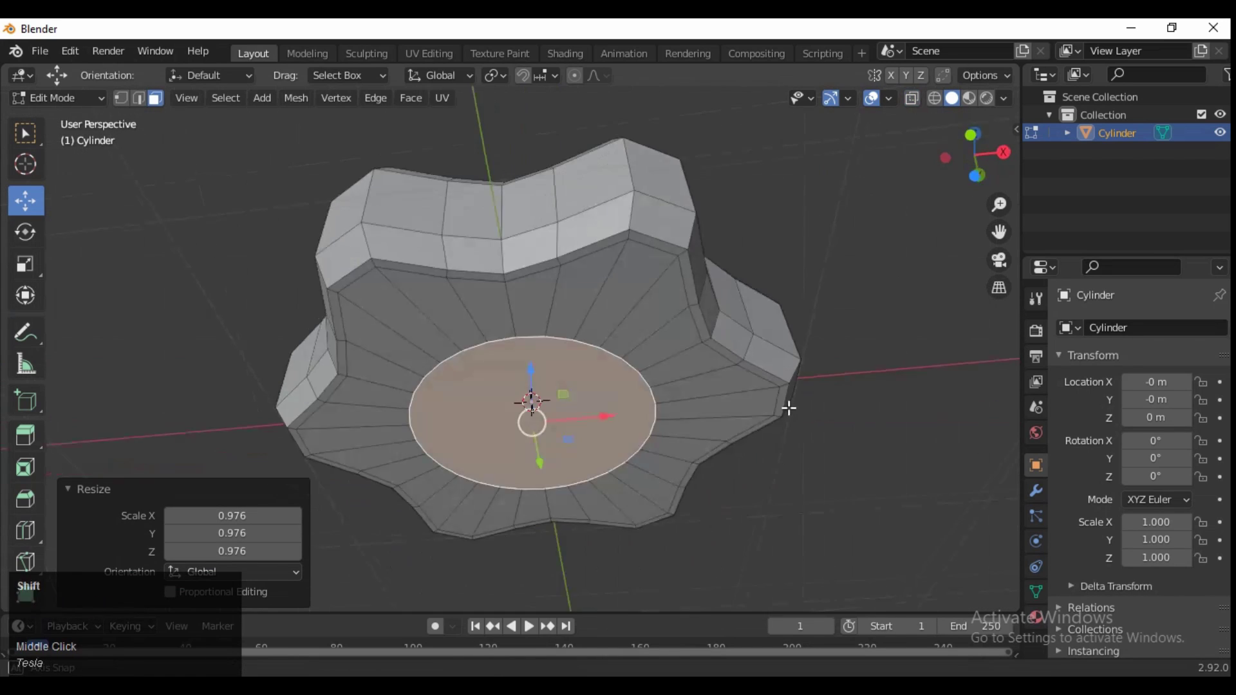
pyautogui.moveTo(965, 148); pyautogui.dragTo(963, 134)
pyautogui.keyDown('alt'); pyautogui.moveTo(964, 134); pyautogui.dragTo(679, 265, button='middle'); pyautogui.keyUp('alt')
pyautogui.press('e')
pyautogui.click(678, 491)
pyautogui.moveTo(678, 491); pyautogui.dragTo(764, 242, button='middle')
# Inset the shaft's end face and extrude it a further 0.2 m down
pyautogui.press('i')
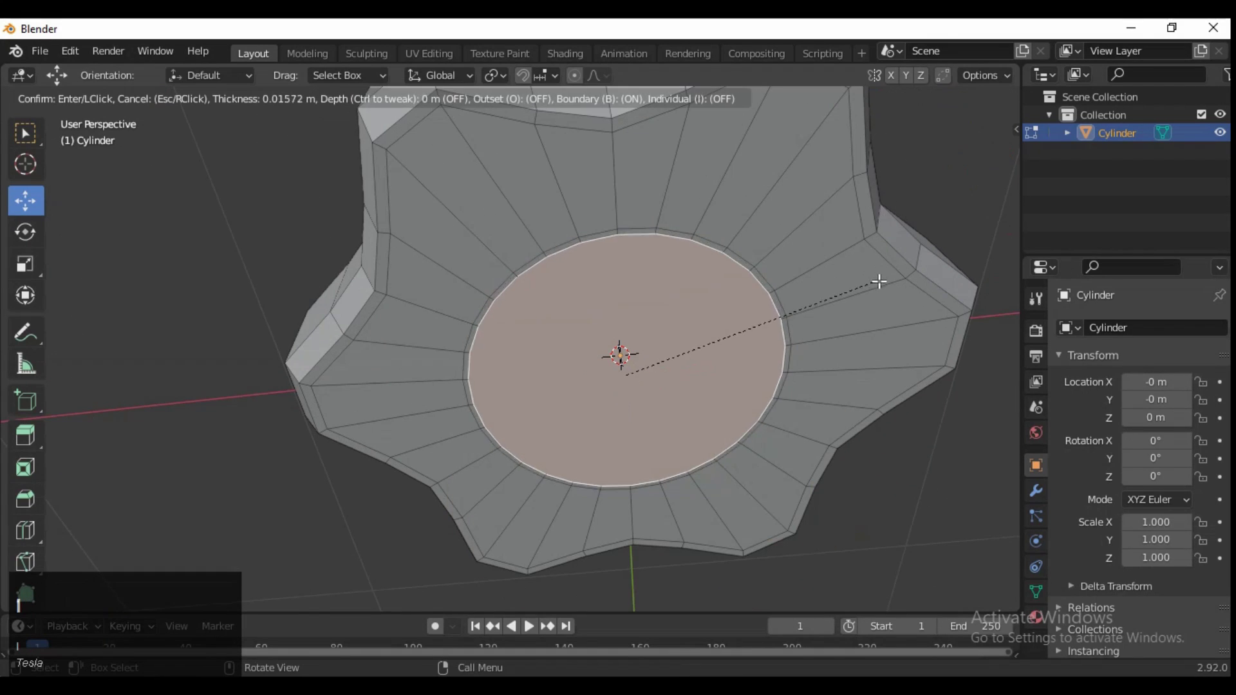
pyautogui.click(837, 303)
pyautogui.moveTo(837, 302); pyautogui.dragTo(602, 210, button='middle')
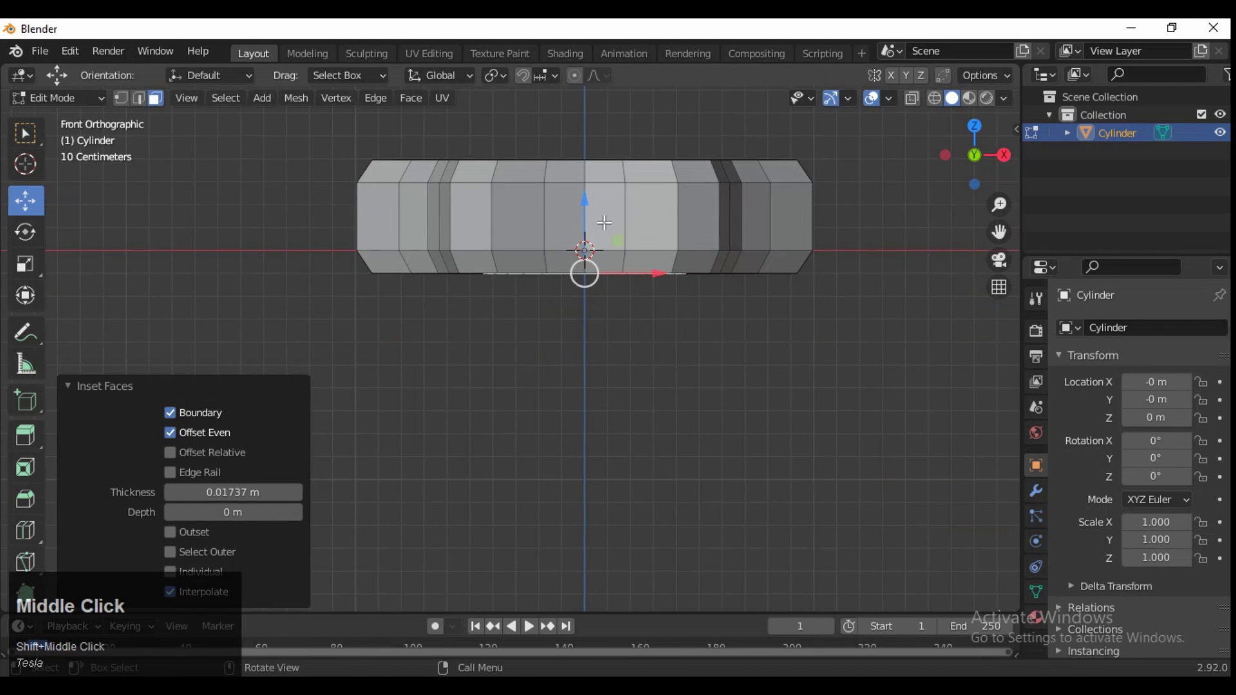
pyautogui.press('e')
pyautogui.click(609, 345)
pyautogui.keyDown('shift'); pyautogui.moveTo(609, 344); pyautogui.dragTo(611, 302, button='middle'); pyautogui.keyUp('shift')
pyautogui.keyDown('ctrl'); pyautogui.moveTo(586, 322); pyautogui.dragTo(585, 348); pyautogui.keyUp('ctrl')
pyautogui.keyDown('shift'); pyautogui.moveTo(585, 347); pyautogui.dragTo(600, 297, button='middle'); pyautogui.keyUp('shift')
# Extrude the shaft end again, scale it to 0.8, move it, and flare it to 1.1
pyautogui.press('e')
pyautogui.click(583, 319)
pyautogui.press('s')
pyautogui.click(695, 361)
pyautogui.press('g')
pyautogui.click(564, 308)
pyautogui.press('s')
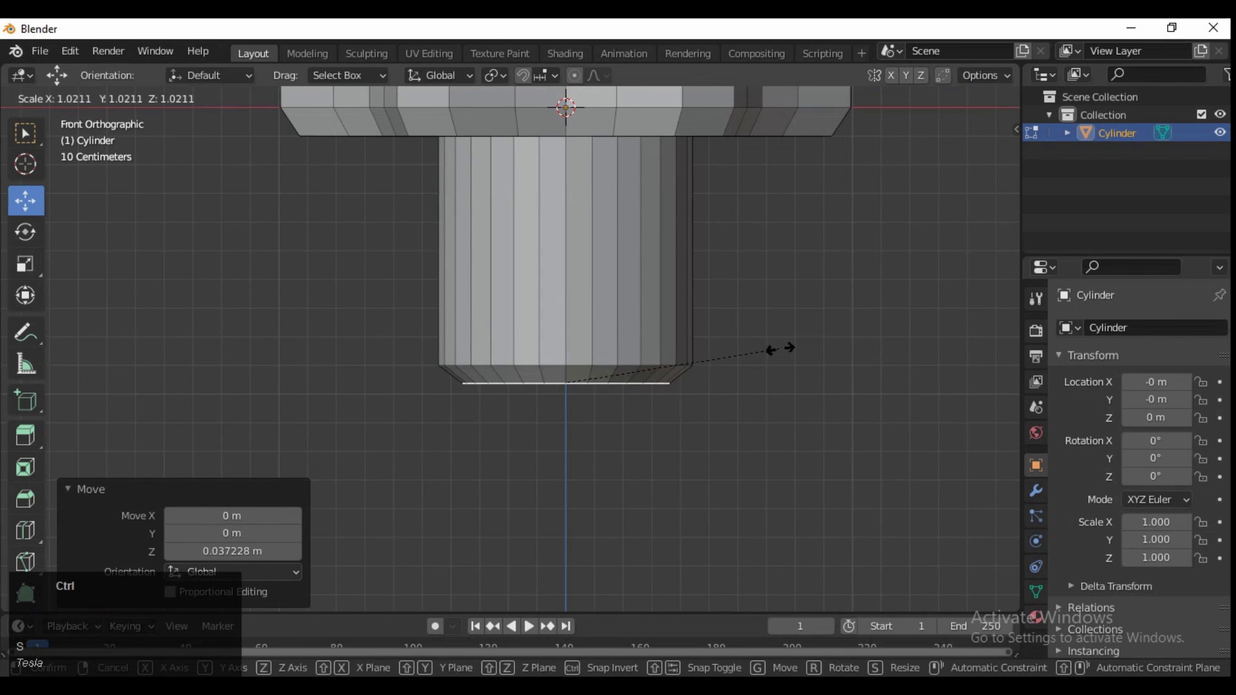
pyautogui.click(792, 351)
# Apply a final scale tweak to the shaft end and check the knob in Object Mode
pyautogui.click(581, 384)
pyautogui.press('s')
pyautogui.click(831, 341)
pyautogui.press('Tab')
pyautogui.moveTo(832, 377); pyautogui.dragTo(607, 322, button='middle')
pyautogui.press('Tab')
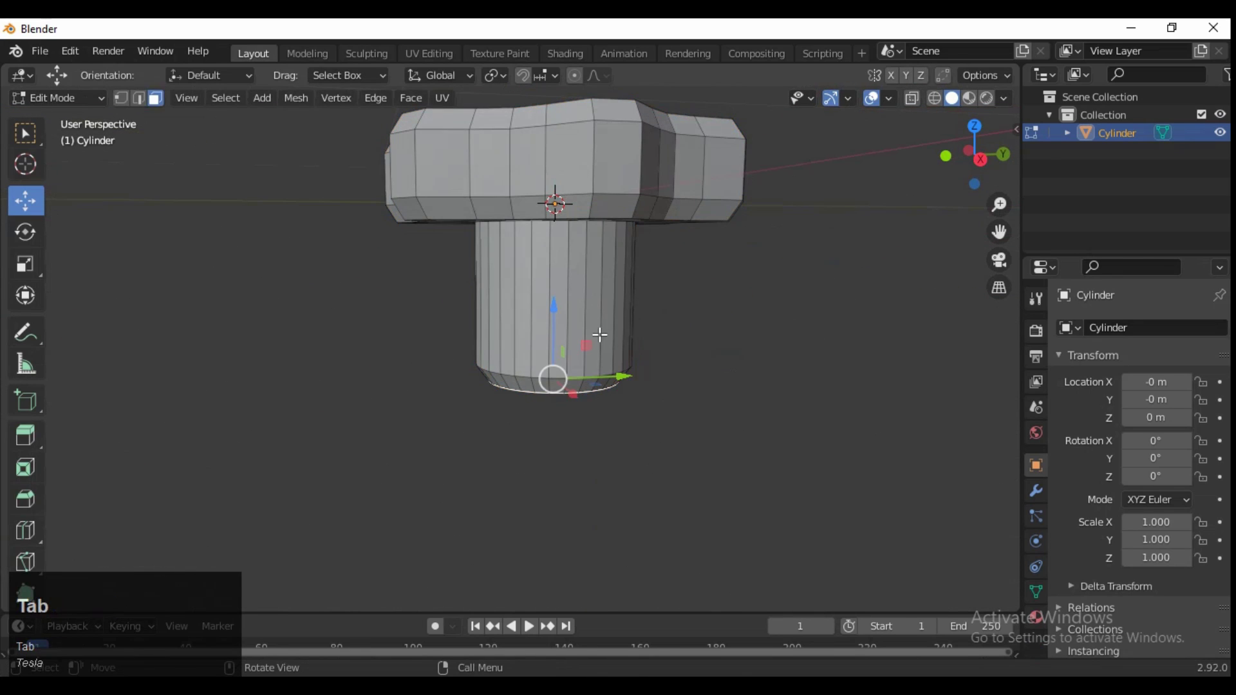
# Lower the shaft's bottom faces by 0.1 m along Z
pyautogui.click(946, 156)
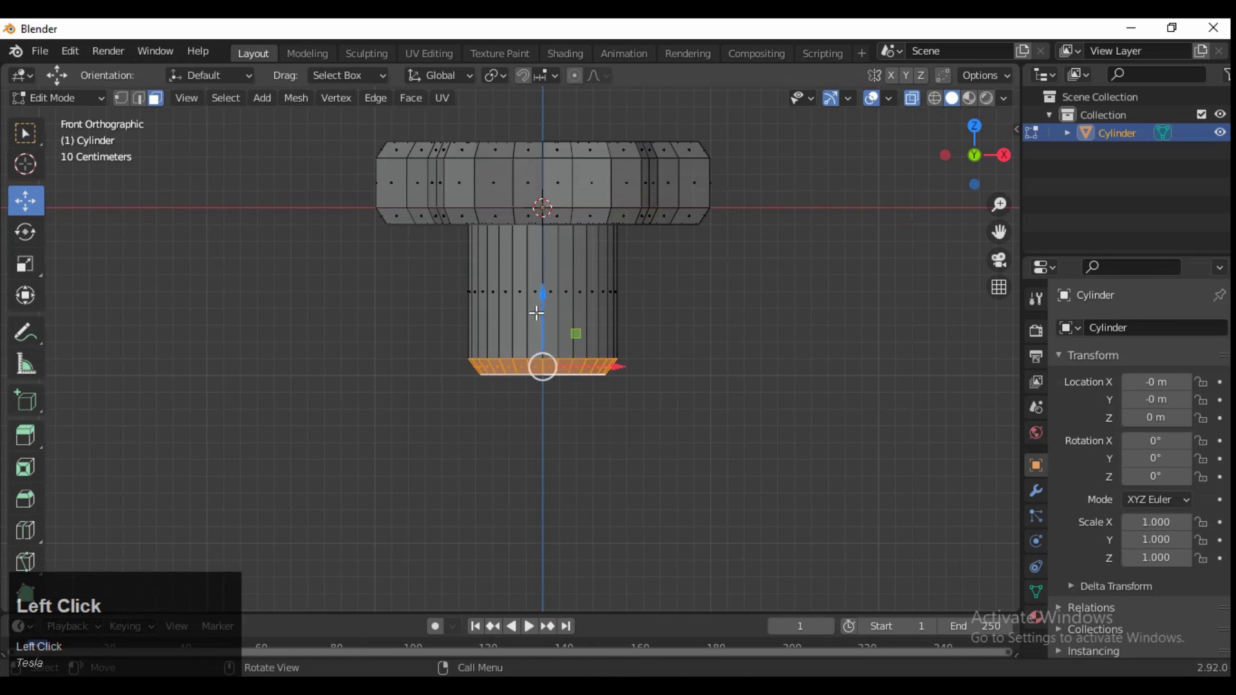
pyautogui.moveTo(476, 443); pyautogui.dragTo(478, 444)
pyautogui.write('gz-0.1')
pyautogui.press('Return')
pyautogui.moveTo(781, 168); pyautogui.dragTo(608, 412, button='middle')
# Inset the shaft's bottom cap and resize the inner face several times
pyautogui.click(703, 382)
pyautogui.click(773, 358)
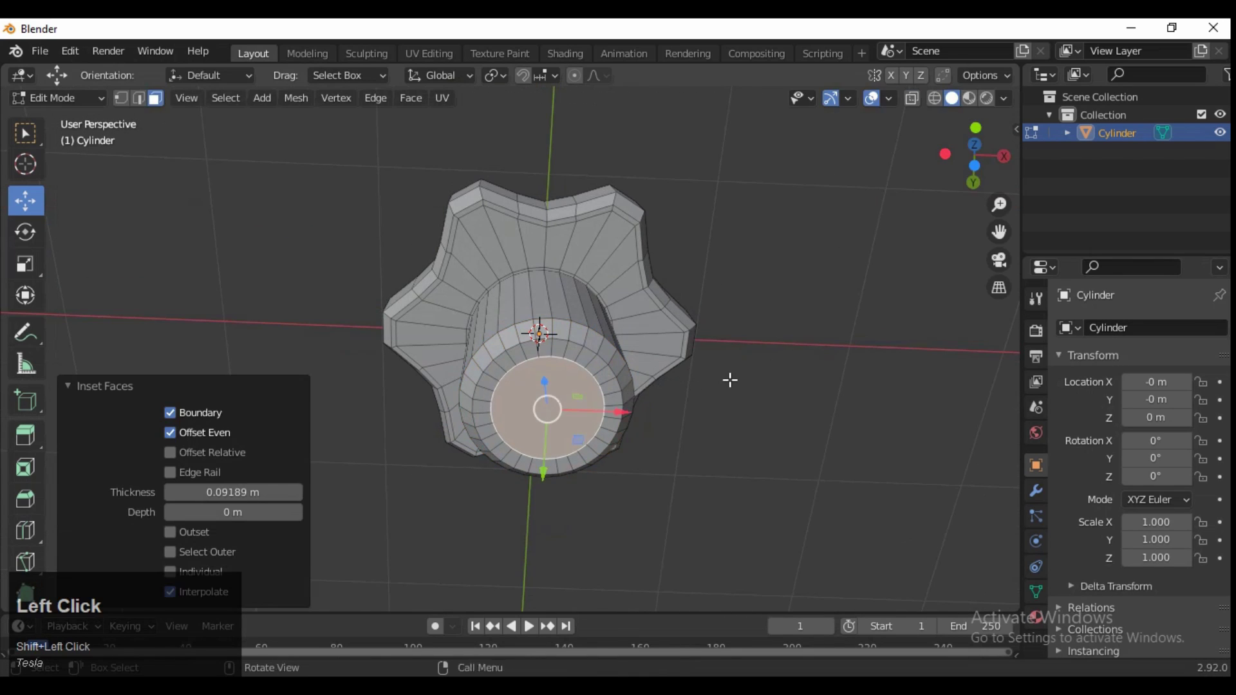
pyautogui.keyDown('ctrl'); pyautogui.moveTo(781, 359); pyautogui.dragTo(794, 262, button='middle'); pyautogui.keyUp('ctrl')
pyautogui.press('s')
pyautogui.click(735, 390)
pyautogui.moveTo(735, 391); pyautogui.dragTo(712, 277, button='middle')
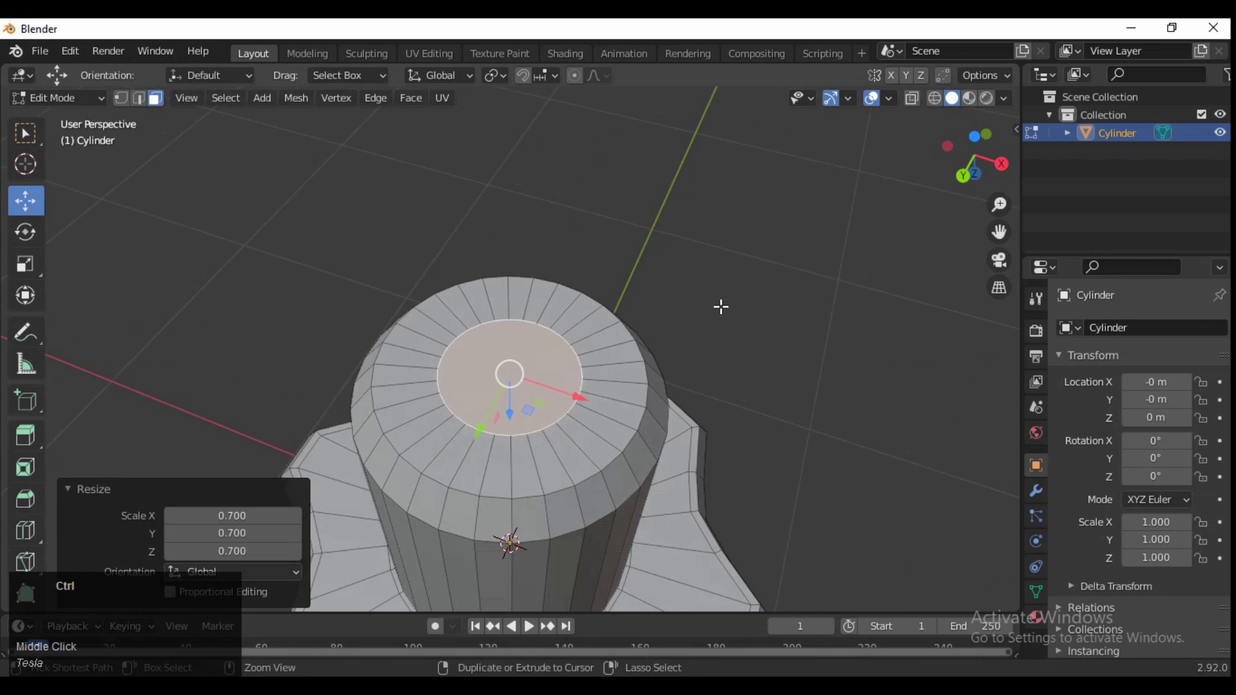
pyautogui.press('s')
pyautogui.click(870, 344)
pyautogui.press('s')
pyautogui.click(880, 348)
# Inset the inner face again, shrink it to about 0.71, and extrude it up into the shaft as a hole
pyautogui.press('i')
pyautogui.click(805, 351)
pyautogui.press('s')
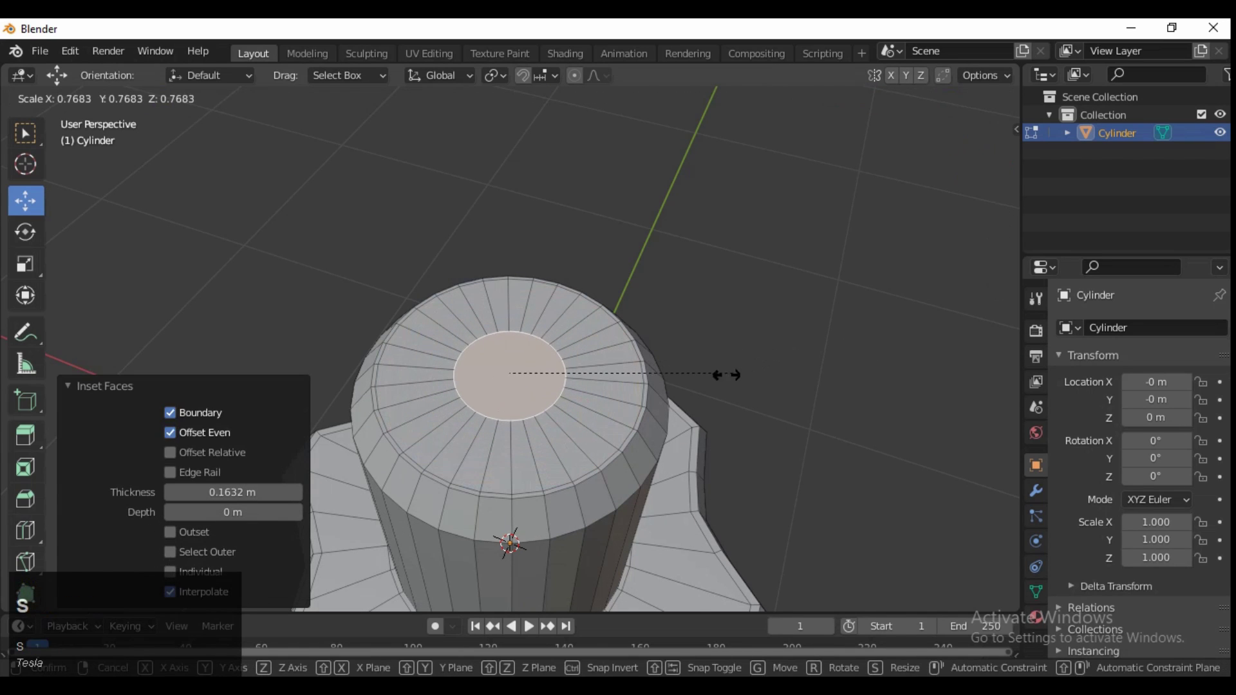
pyautogui.click(704, 364)
pyautogui.moveTo(703, 364); pyautogui.dragTo(618, 348, button='middle')
pyautogui.press('e')
pyautogui.click(601, 381)
pyautogui.moveTo(485, 412); pyautogui.dragTo(486, 360)
pyautogui.moveTo(486, 361); pyautogui.dragTo(708, 367, button='middle')
# Inset the faces around the hole and the ring of faces lining its wall
pyautogui.press('i')
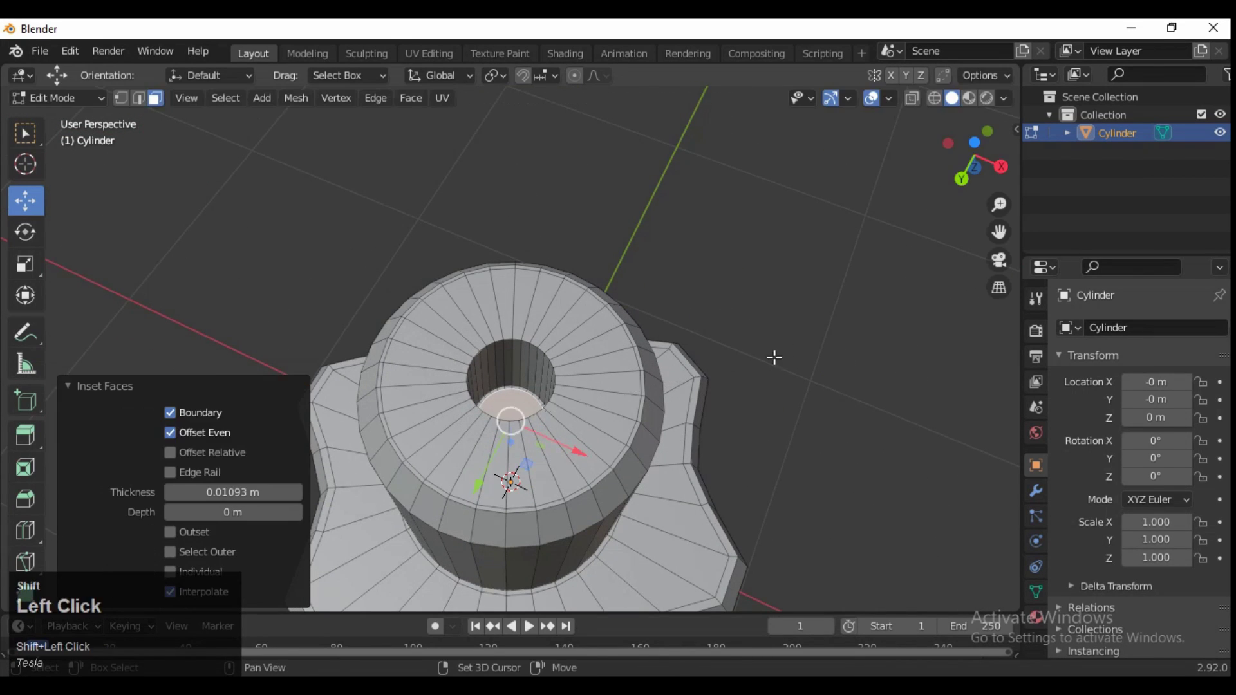
pyautogui.click(784, 343)
pyautogui.moveTo(784, 343); pyautogui.dragTo(508, 365, button='middle')
pyautogui.keyDown('alt'); pyautogui.click(508, 364); pyautogui.keyUp('alt')
pyautogui.press('i')
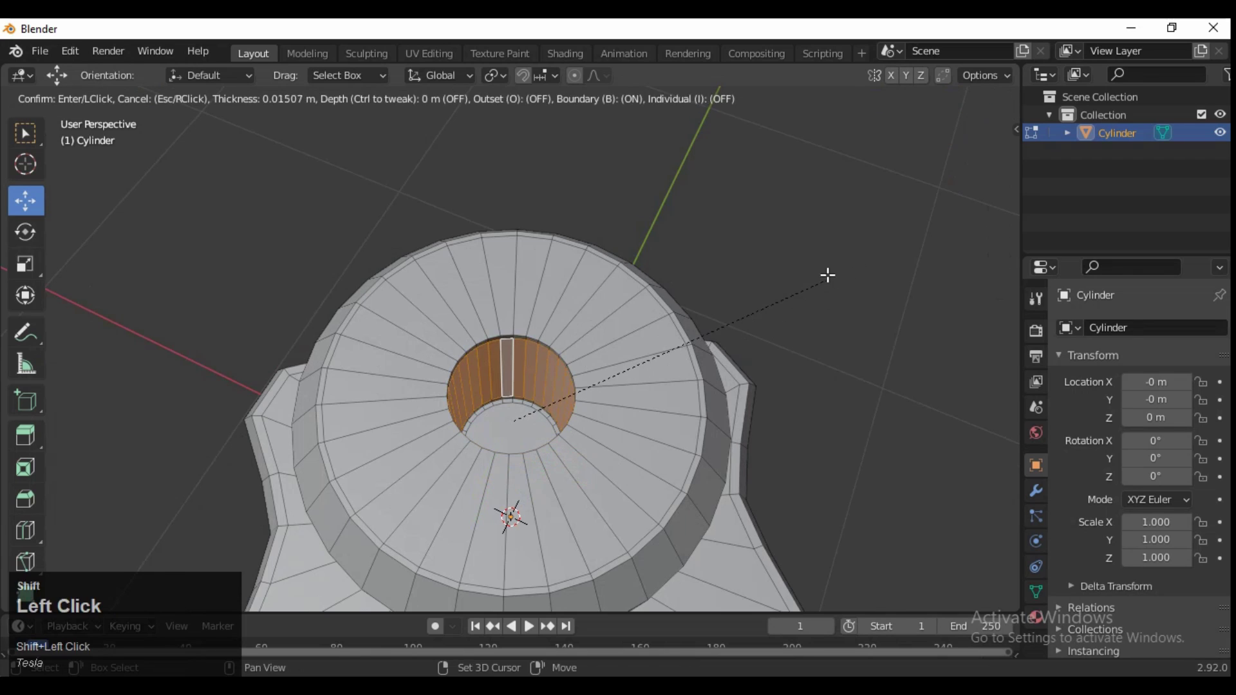
pyautogui.click(829, 279)
pyautogui.moveTo(828, 279); pyautogui.dragTo(653, 289, button='middle')
# Add a support loop cut around the hole's rim and slide three edge loops into place
pyautogui.hotkey('ctrl', 'r')
pyautogui.click(626, 266)
pyautogui.click(615, 283)
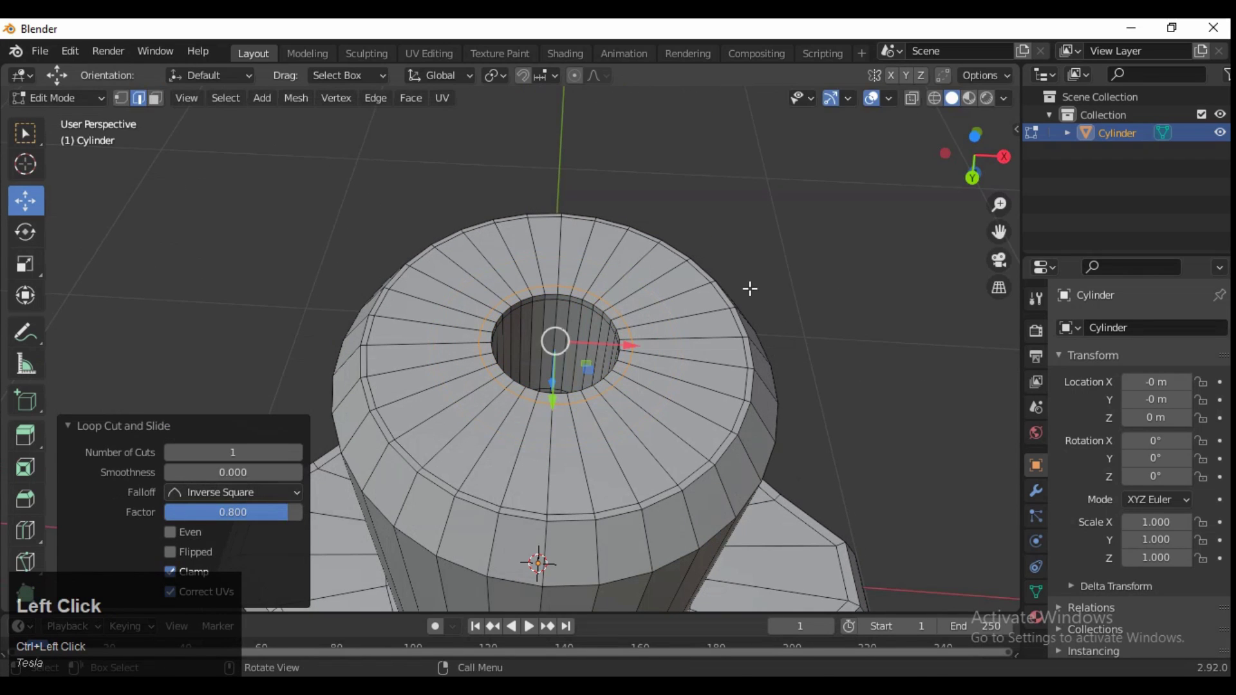
pyautogui.press('g')
pyautogui.click(702, 297)
pyautogui.press('g')
pyautogui.press('g')
pyautogui.click(726, 298)
pyautogui.moveTo(725, 297); pyautogui.dragTo(656, 277, button='middle')
pyautogui.press('g')
pyautogui.press('g')
pyautogui.click(719, 294)
# Undo a stray loop cut, then inset the shaft's side face ring and its bottom face ring
pyautogui.hotkey('ctrl', 'r')
pyautogui.keyDown('ctrl'); pyautogui.click(657, 277); pyautogui.keyUp('ctrl')
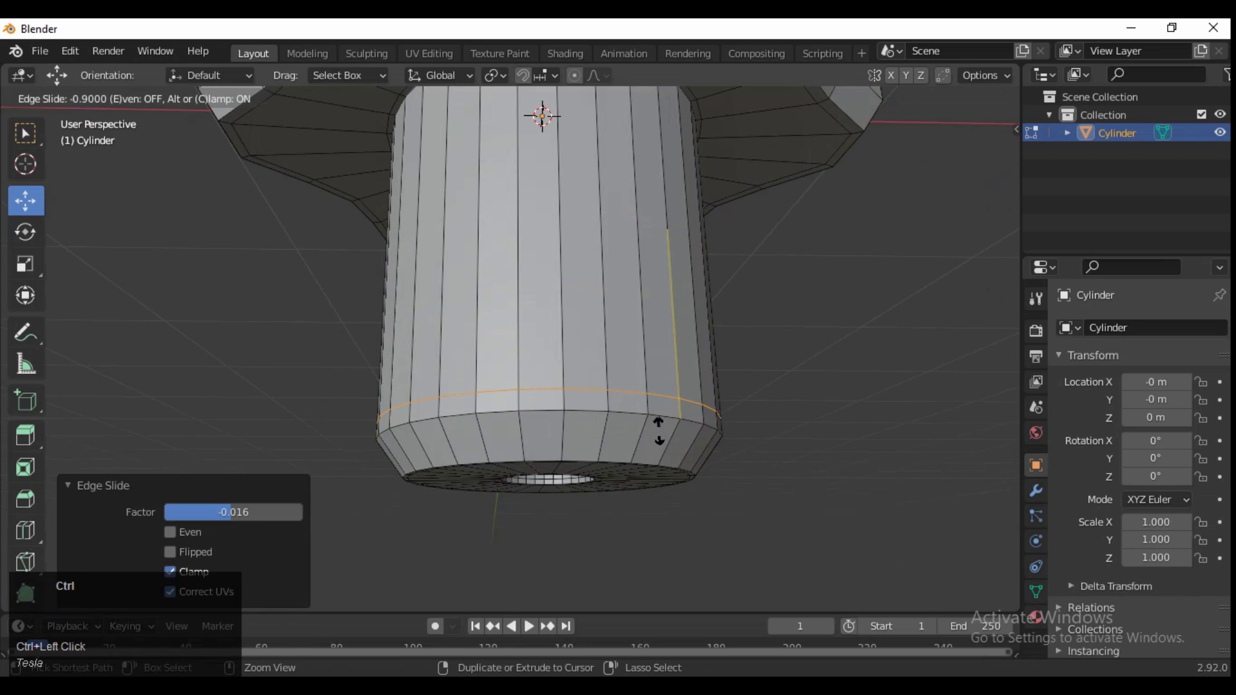
pyautogui.hotkey('ctrl', 'z')
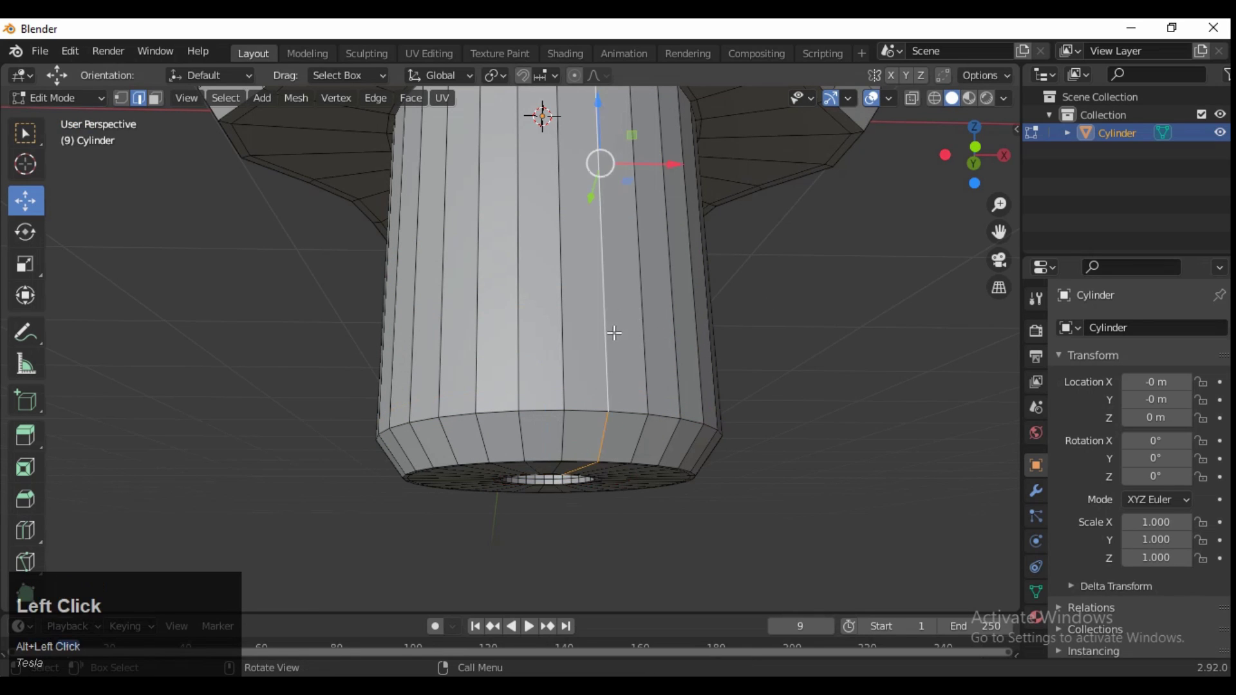
pyautogui.keyDown('alt'); pyautogui.click(606, 323); pyautogui.keyUp('alt')
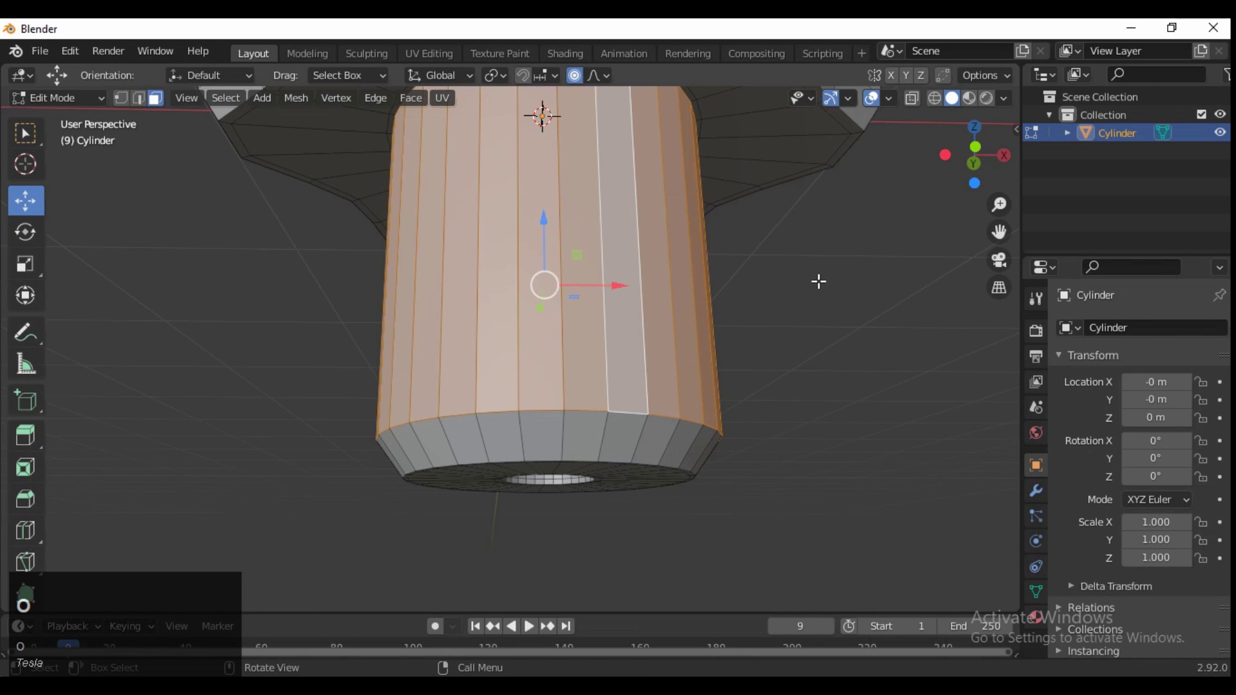
pyautogui.press('i')
pyautogui.click(799, 289)
pyautogui.moveTo(799, 289); pyautogui.dragTo(824, 270, button='middle')
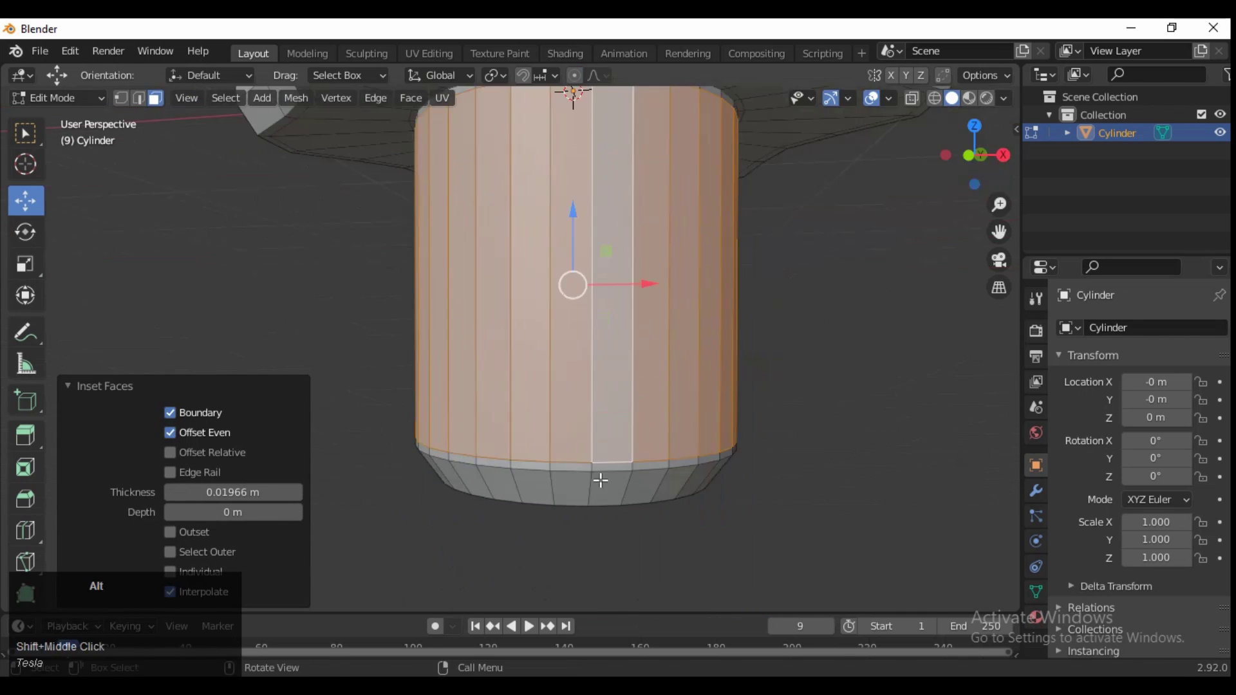
pyautogui.keyDown('alt'); pyautogui.click(565, 477); pyautogui.keyUp('alt')
pyautogui.press('i')
pyautogui.click(875, 289)
# Inset the face ring around the knob's side band by 0.01257 m
pyautogui.press('Tab')
pyautogui.moveTo(817, 312); pyautogui.dragTo(643, 317, button='middle')
pyautogui.press('Tab')
pyautogui.keyDown('alt'); pyautogui.click(869, 318); pyautogui.keyUp('alt')
pyautogui.press('i')
pyautogui.click(869, 329)
pyautogui.moveTo(869, 329); pyautogui.dragTo(730, 398, button='middle')
# Undo the flange inset and add a support loop near the flange's lower edge at factor 0.9
pyautogui.hotkey('ctrl', 'z')
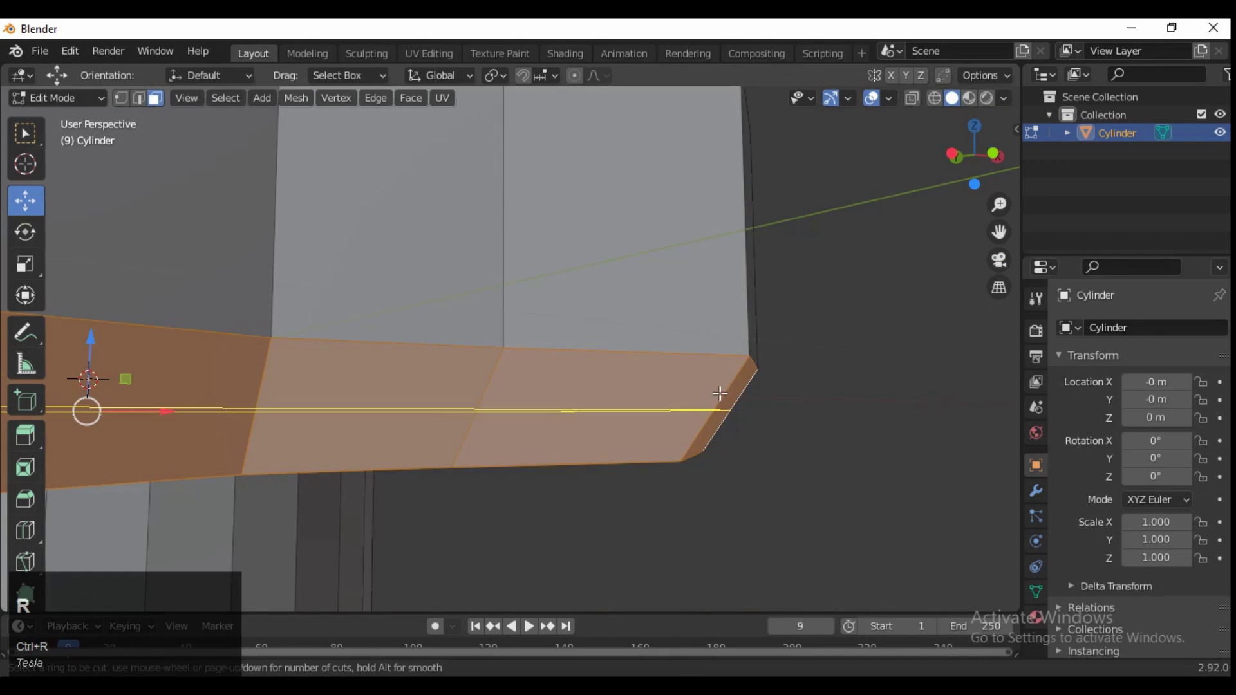
pyautogui.click(729, 384)
pyautogui.click(709, 418)
pyautogui.moveTo(700, 425); pyautogui.dragTo(650, 319, button='middle')
pyautogui.scroll(2, 650, 318)
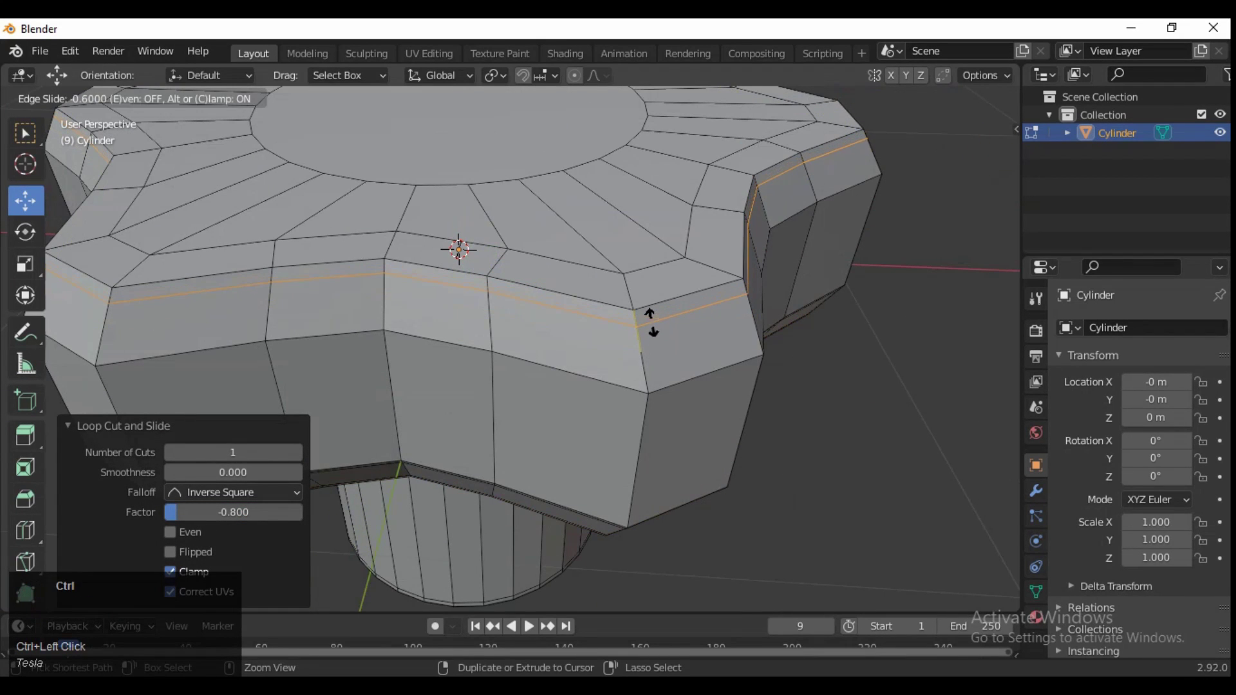
pyautogui.click(643, 333)
pyautogui.click(676, 357)
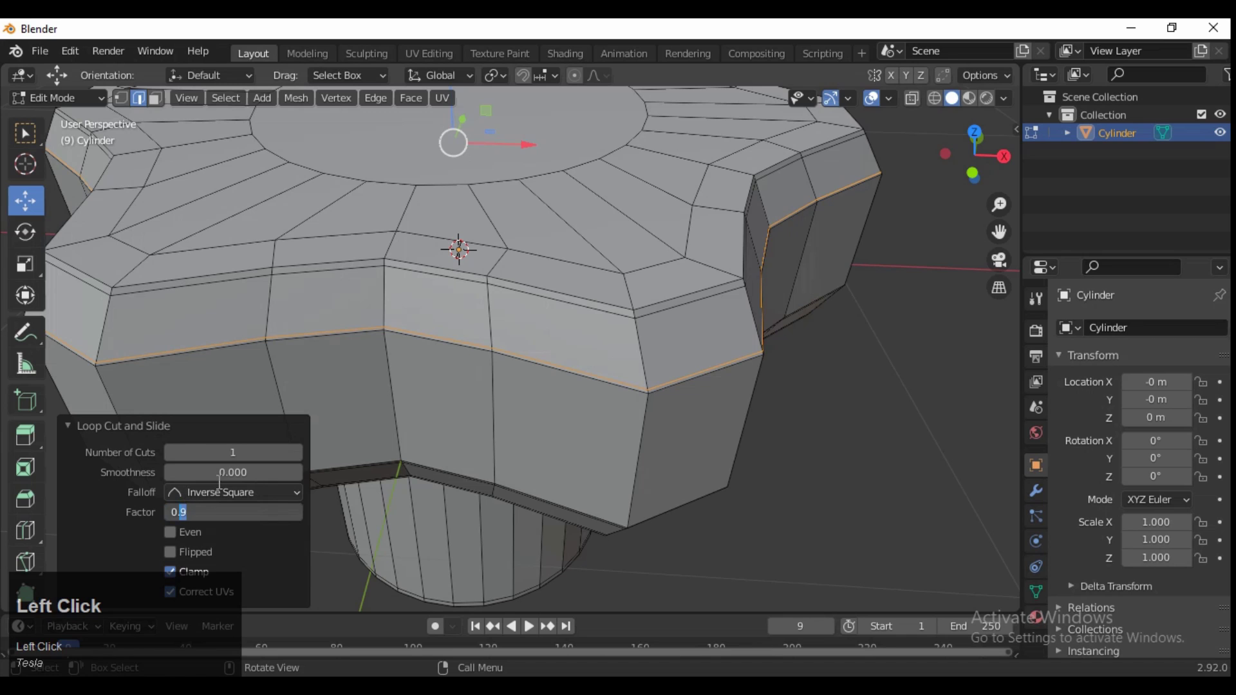
pyautogui.scroll(-2, 284, 421)
# Inset the face ring along the star's top rim
pyautogui.press('3')
pyautogui.moveTo(579, 322); pyautogui.dragTo(758, 348, button='middle')
pyautogui.keyDown('alt'); pyautogui.click(605, 312); pyautogui.keyUp('alt')
pyautogui.press('i')
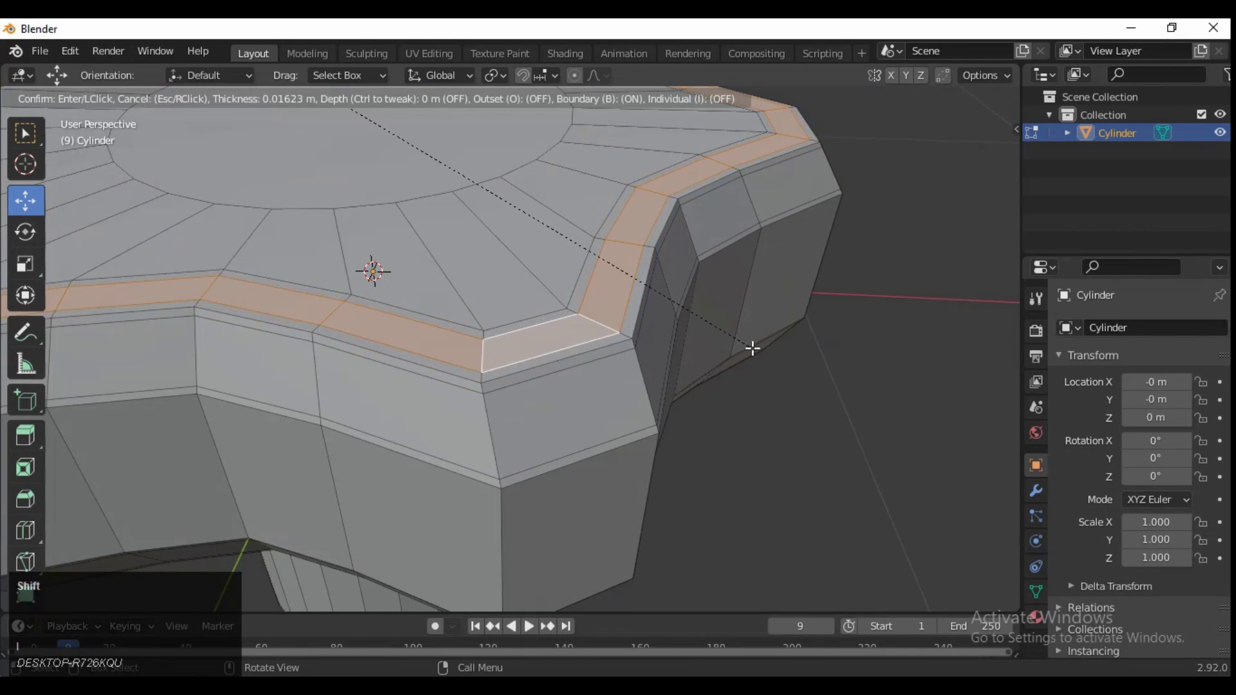
pyautogui.click(770, 354)
pyautogui.scroll(-4, 599, 381)
# Inset the round centre face on top and sink it 0.069 m into a recess
pyautogui.moveTo(598, 381); pyautogui.dragTo(628, 393, button='middle')
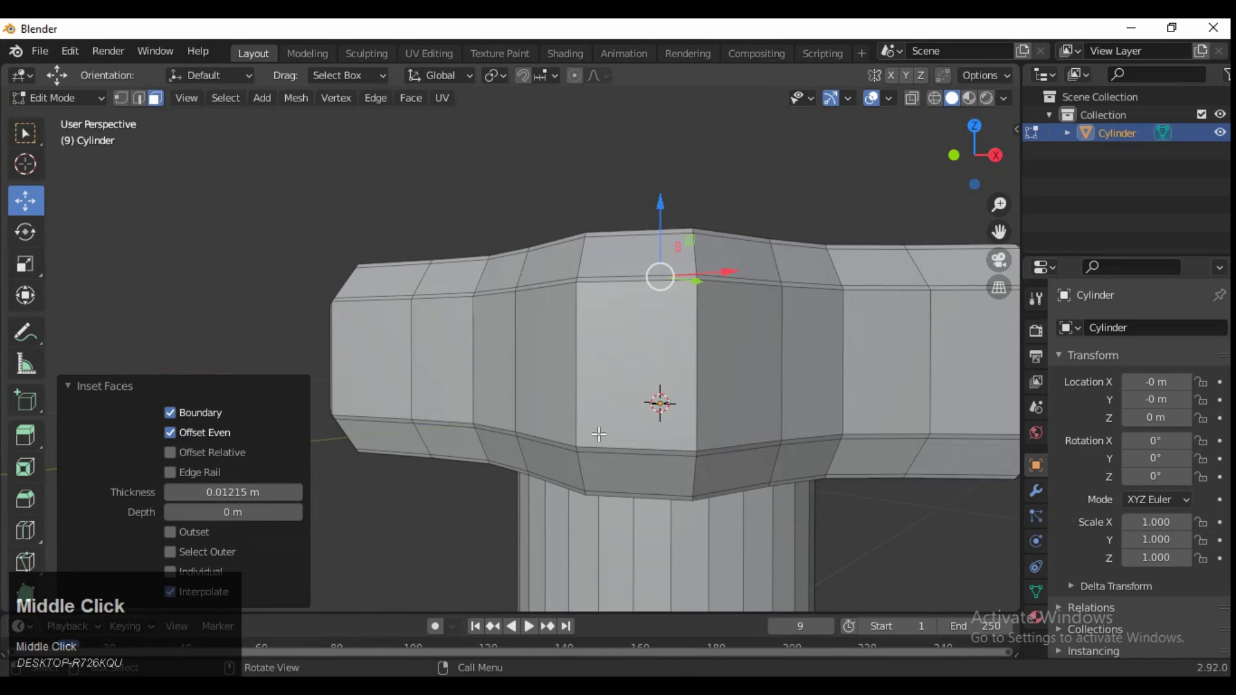
pyautogui.moveTo(538, 397); pyautogui.dragTo(683, 450, button='middle')
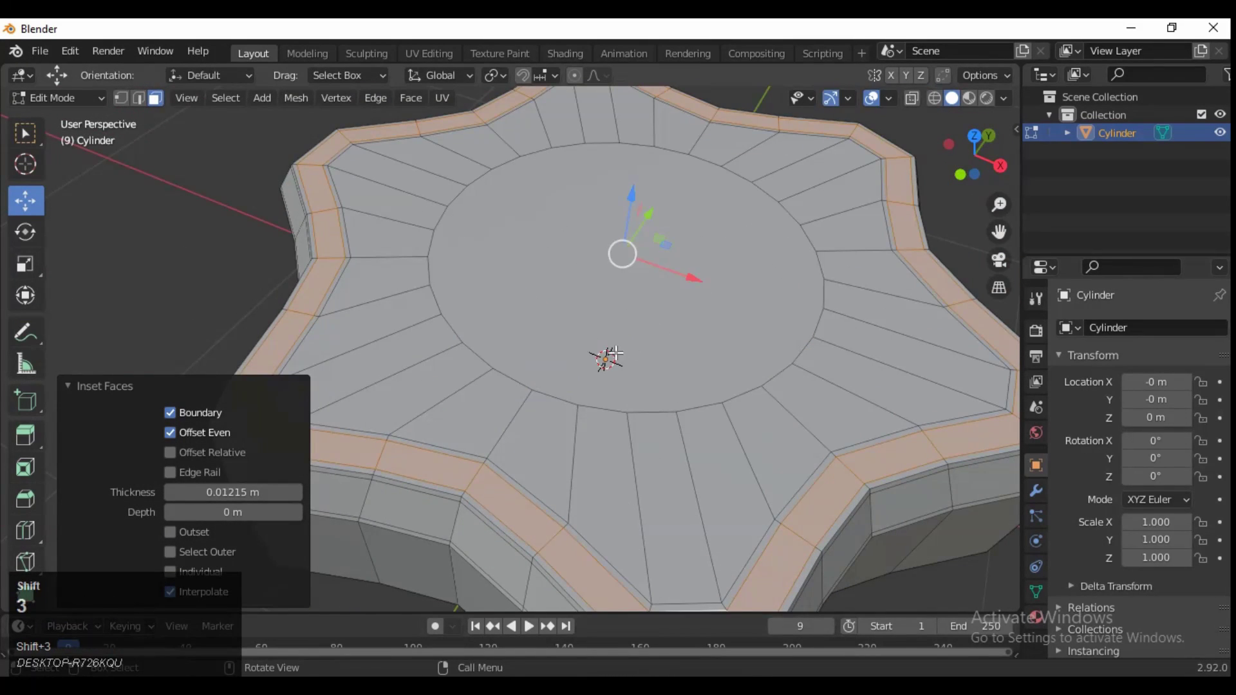
pyautogui.click(708, 361)
pyautogui.click(822, 358)
pyautogui.keyDown('shift'); pyautogui.moveTo(822, 358); pyautogui.dragTo(676, 257, button='middle'); pyautogui.keyUp('shift')
pyautogui.press('i')
pyautogui.click(676, 262)
# Add further thin insets to the sunken centre face as support loops
pyautogui.moveTo(560, 286); pyautogui.dragTo(586, 305)
pyautogui.moveTo(586, 305); pyautogui.dragTo(734, 341, button='middle')
pyautogui.press('i')
pyautogui.click(834, 332)
pyautogui.press('i')
pyautogui.moveTo(673, 407); pyautogui.dragTo(640, 474, button='middle')
pyautogui.scroll(3, 640, 475)
# Inset the ring of faces around the recess
pyautogui.keyDown('alt'); pyautogui.click(719, 239); pyautogui.keyUp('alt')
pyautogui.press('i')
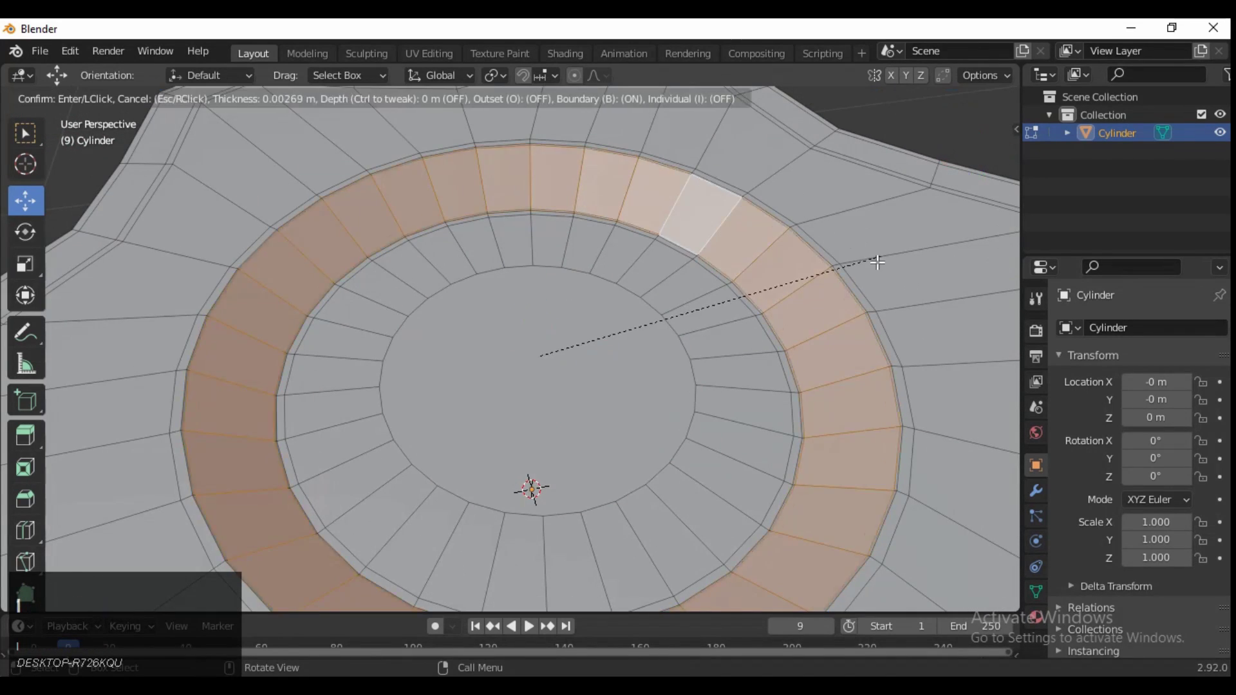
pyautogui.click(723, 276)
pyautogui.press('Tab')
pyautogui.keyDown('ctrl'); pyautogui.moveTo(618, 302); pyautogui.dragTo(541, 373, button='middle'); pyautogui.keyUp('ctrl')
pyautogui.press('Tab')
# Extrude the centre disc deeper to form a well and inset its face
pyautogui.click(534, 380)
pyautogui.press('e')
pyautogui.click(531, 322)
pyautogui.press('i')
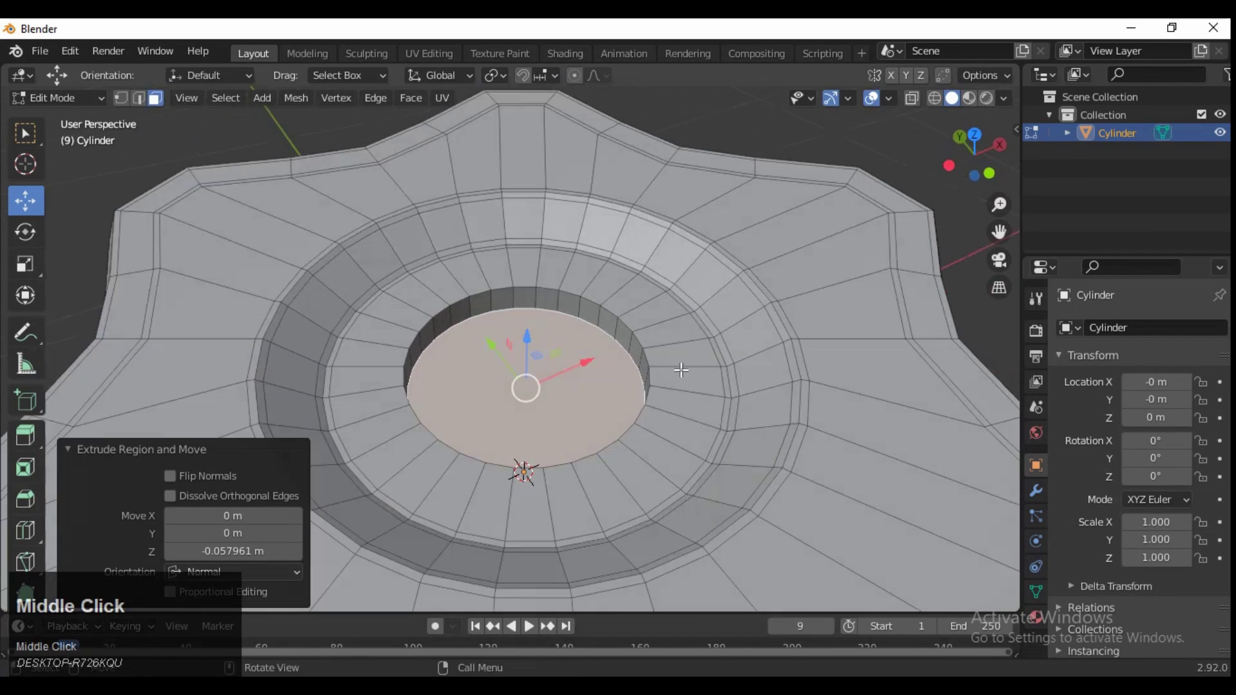
pyautogui.click(671, 237)
pyautogui.scroll(3, 670, 237)
# Add a loop cut around the well wall at factor 0.6
pyautogui.keyDown('alt'); pyautogui.click(670, 236); pyautogui.keyUp('alt')
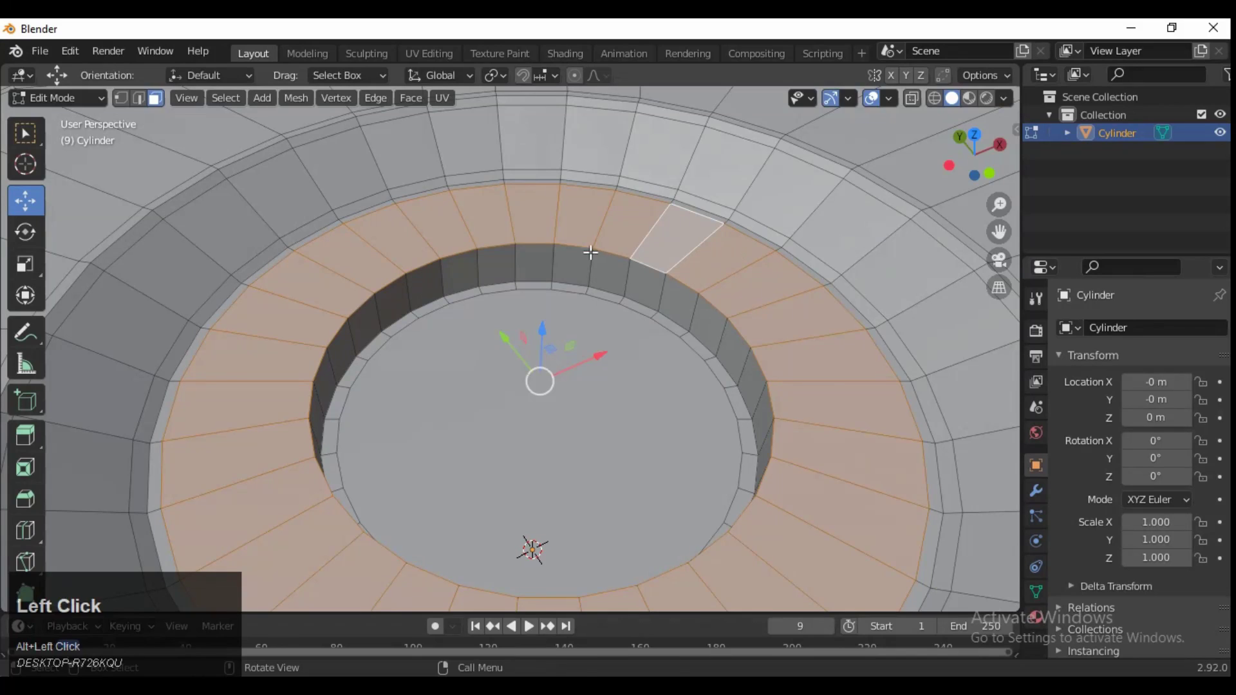
pyautogui.click(653, 221)
pyautogui.click(643, 243)
pyautogui.keyDown('shift'); pyautogui.moveTo(643, 243); pyautogui.dragTo(618, 270, button='middle'); pyautogui.keyUp('shift')
pyautogui.moveTo(618, 270); pyautogui.dragTo(528, 335, button='middle')
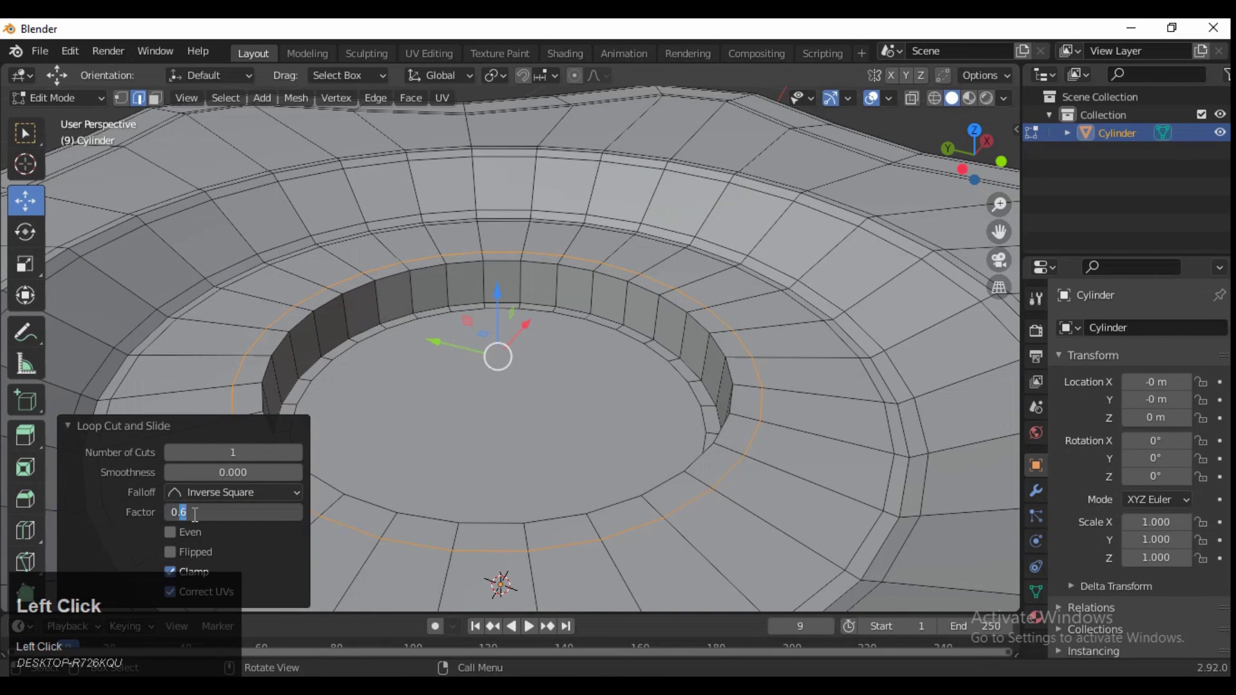
# Inset the well's inner wall ring
pyautogui.press('3')
pyautogui.hotkey('alt', 'a')
pyautogui.press('space')
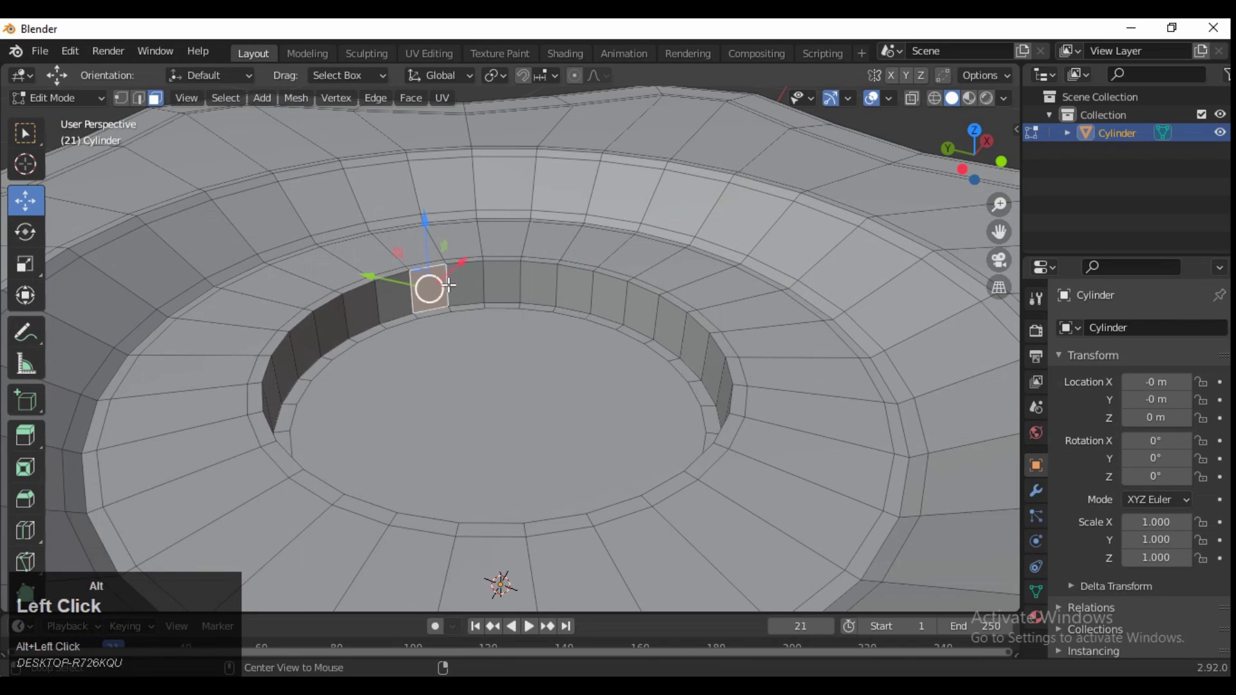
pyautogui.keyDown('alt'); pyautogui.click(450, 283); pyautogui.keyUp('alt')
pyautogui.press('i')
pyautogui.click(737, 288)
# Delete the well's floor disc faces, then undo the deletion
pyautogui.click(578, 371)
pyautogui.press('x')
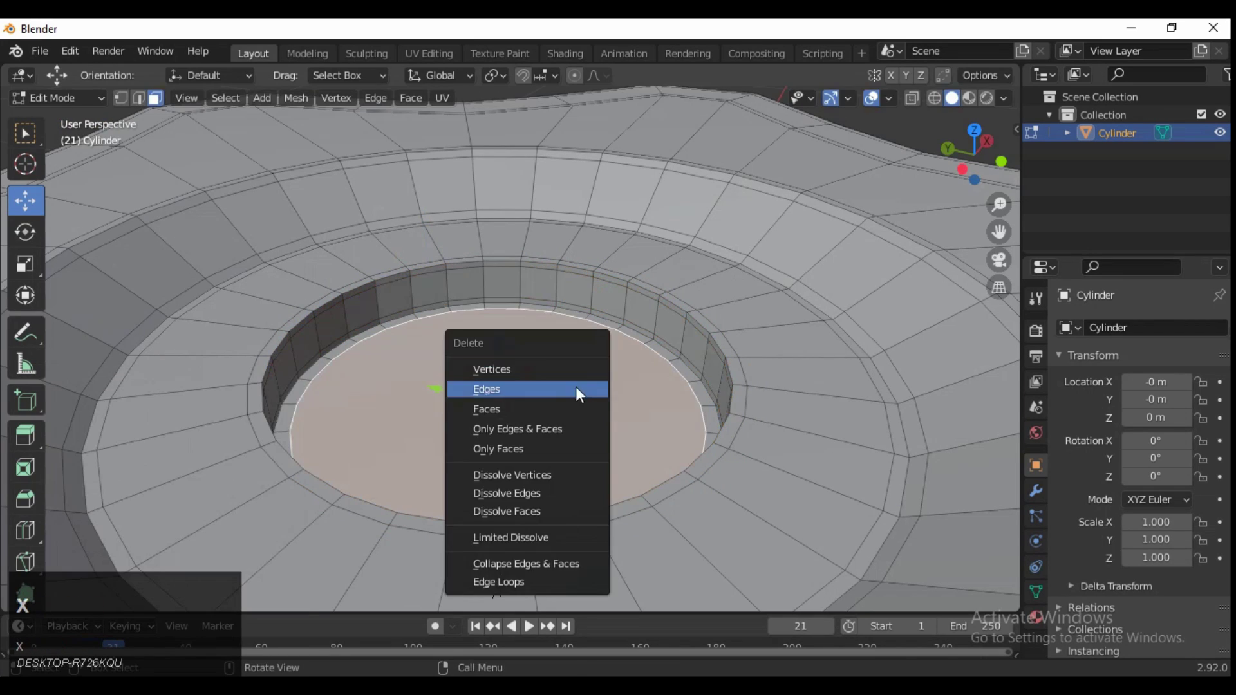
pyautogui.click(579, 410)
pyautogui.moveTo(579, 409); pyautogui.dragTo(593, 400, button='middle')
pyautogui.press('2')
pyautogui.click(974, 130)
pyautogui.moveTo(670, 296)
pyautogui.mouseDown(button='middle')
pyautogui.moveTo(697, 275)
pyautogui.moveTo(667, 279)
pyautogui.mouseUp(button='middle')
pyautogui.hotkey('ctrl', 'z')
pyautogui.hotkey('ctrl', 'z')
# Delete the face closing the well's bottom to open it into the shaft's hole
pyautogui.moveTo(558, 289); pyautogui.dragTo(625, 123, button='middle')
pyautogui.press('2')
pyautogui.click(591, 241)
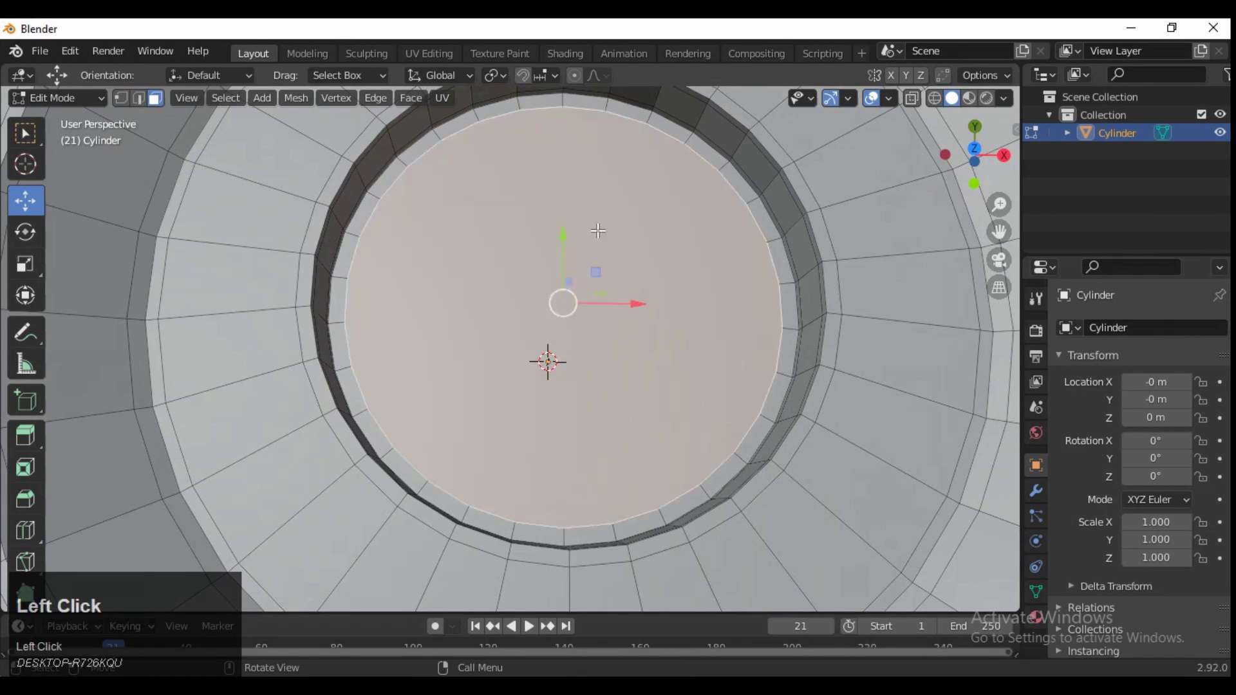
pyautogui.press('x')
pyautogui.click(496, 238)
pyautogui.moveTo(715, 222); pyautogui.dragTo(761, 134, button='middle')
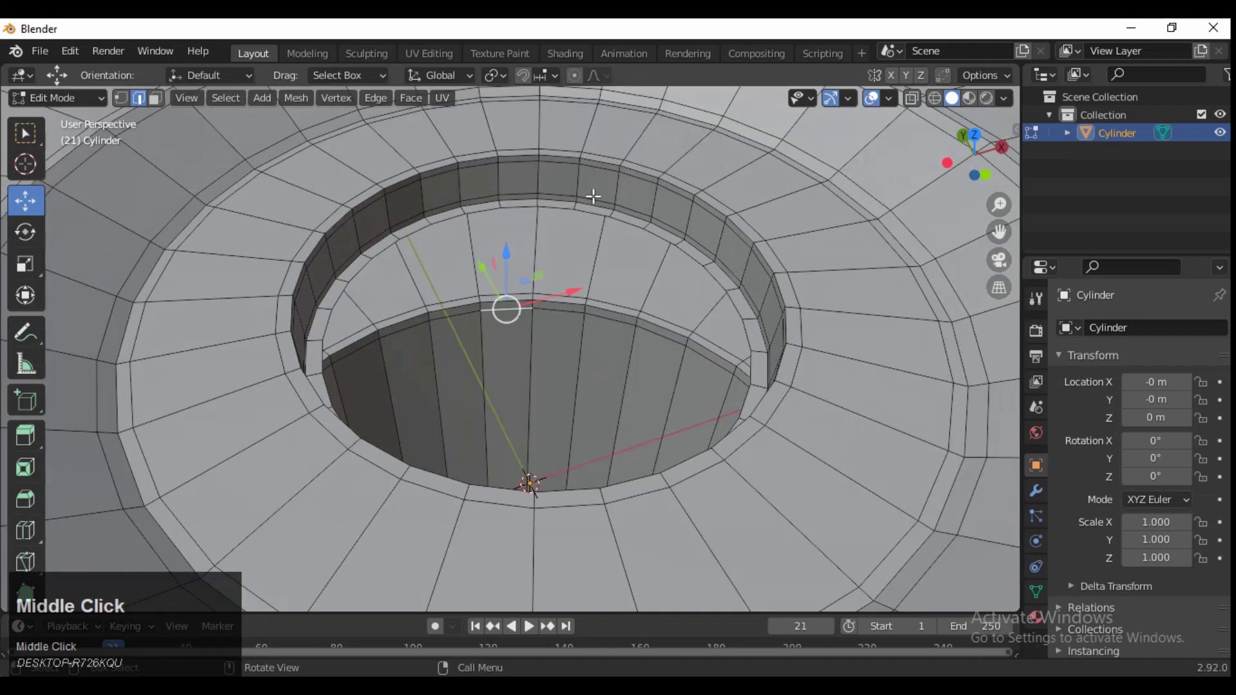
pyautogui.keyDown('alt'); pyautogui.click(569, 207); pyautogui.keyUp('alt')
# Try filling the hole with a grid fill, then undo it
pyautogui.click(411, 98)
pyautogui.click(469, 315)
pyautogui.moveTo(469, 315); pyautogui.dragTo(630, 161, button='middle')
pyautogui.hotkey('ctrl', 'z')
# Select edges along the hole's rim from the top view
pyautogui.click(623, 114)
pyautogui.keyDown('ctrl'); pyautogui.keyDown('shift'); pyautogui.click(719, 381); pyautogui.keyUp('shift'); pyautogui.keyUp('ctrl')
pyautogui.press('KP_7')
pyautogui.keyDown('shift'); pyautogui.moveTo(695, 243); pyautogui.dragTo(753, 259, button='middle'); pyautogui.keyUp('shift')
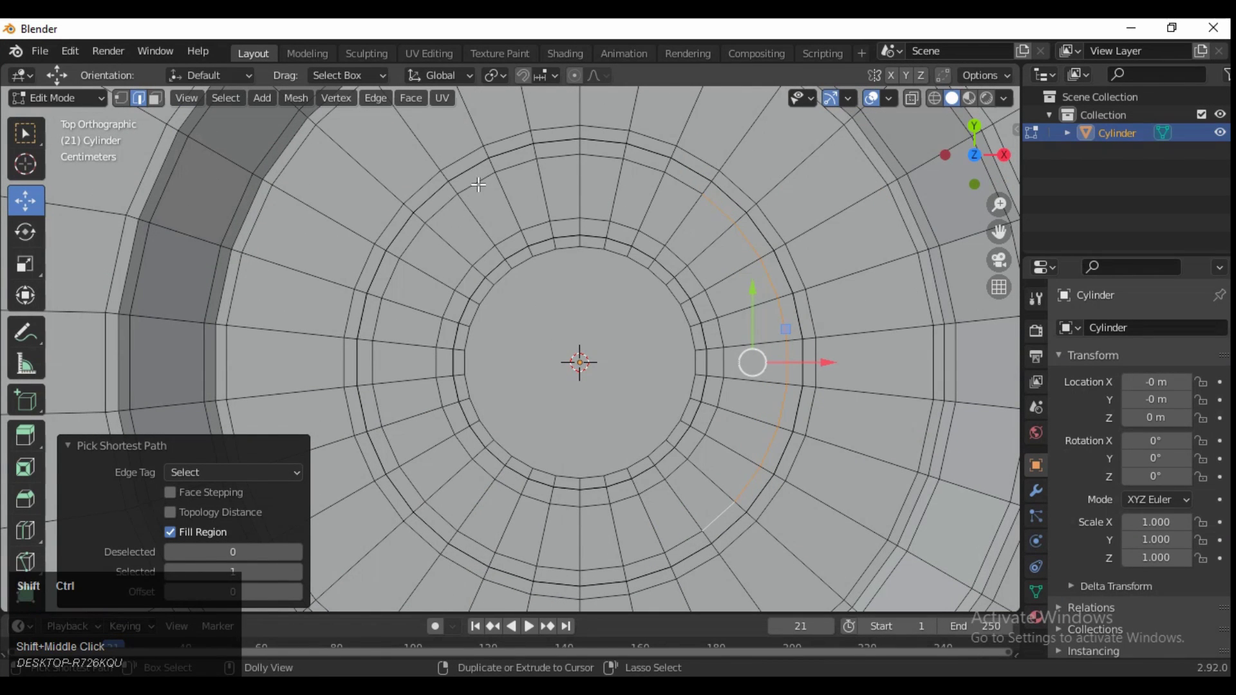
pyautogui.click(447, 206)
pyautogui.hotkey('ctrl', 'z')
pyautogui.keyDown('shift'); pyautogui.moveTo(471, 521); pyautogui.dragTo(579, 335, button='middle'); pyautogui.keyUp('shift')
# Bridge the two selected rim edge loops, then undo the bridge
pyautogui.keyDown('ctrl'); pyautogui.keyDown('shift'); pyautogui.click(481, 453); pyautogui.keyUp('shift'); pyautogui.keyUp('ctrl')
pyautogui.rightClick(602, 300)
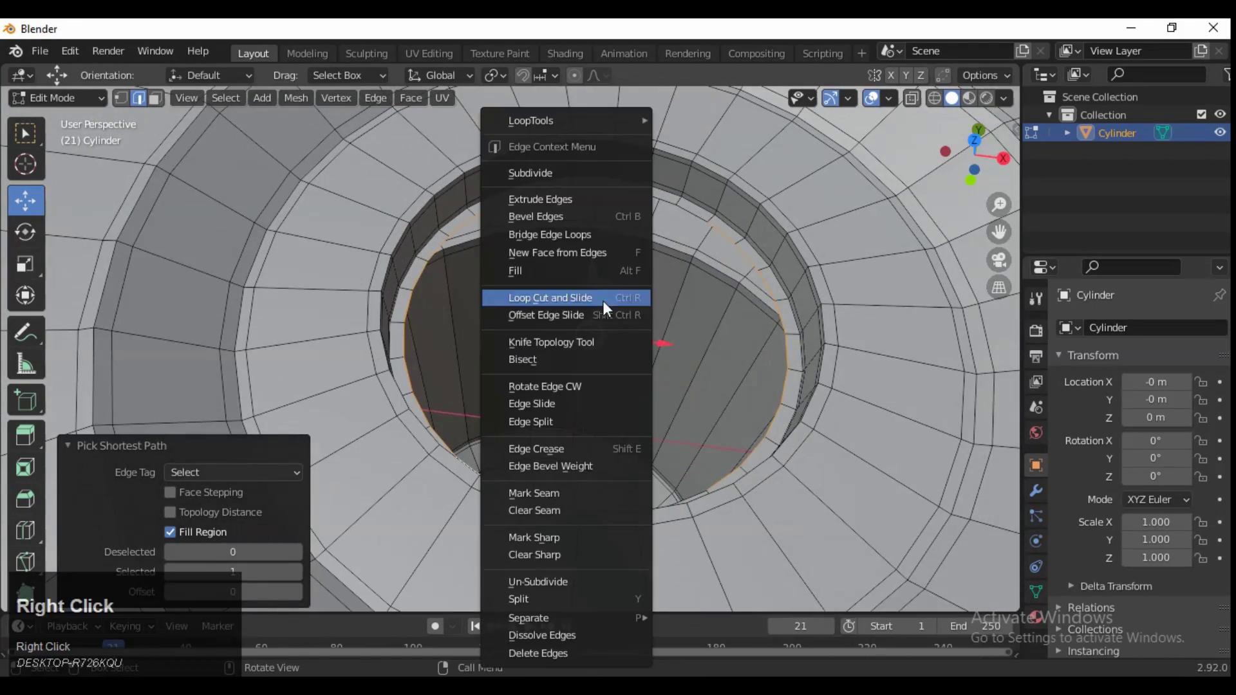
pyautogui.click(587, 234)
pyautogui.moveTo(587, 234); pyautogui.dragTo(953, 161, button='middle')
pyautogui.hotkey('ctrl', 'z')
# Add another rim edge and bridge the opposite edge loops across the centre
pyautogui.keyDown('shift'); pyautogui.click(542, 167); pyautogui.keyUp('shift')
pyautogui.click(975, 170)
pyautogui.keyDown('shift'); pyautogui.moveTo(686, 450); pyautogui.dragTo(671, 311, button='middle'); pyautogui.keyUp('shift')
pyautogui.click(975, 155)
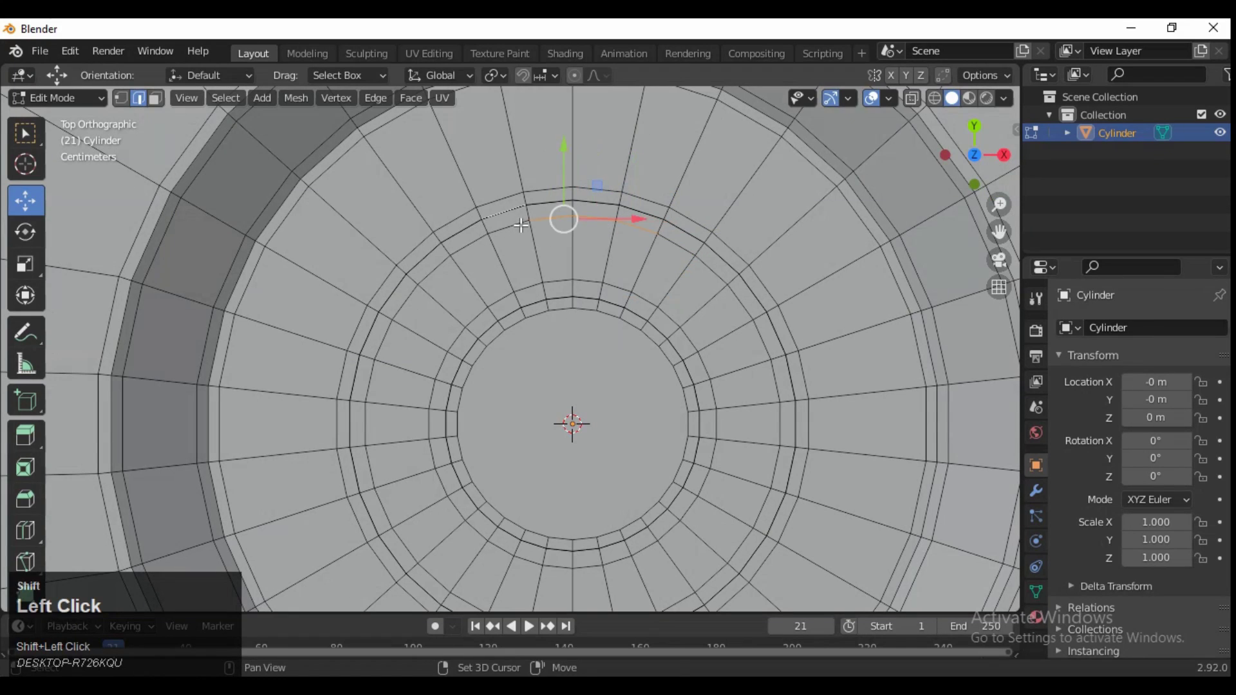
pyautogui.keyDown('shift'); pyautogui.moveTo(520, 225); pyautogui.dragTo(549, 539, button='middle'); pyautogui.keyUp('shift')
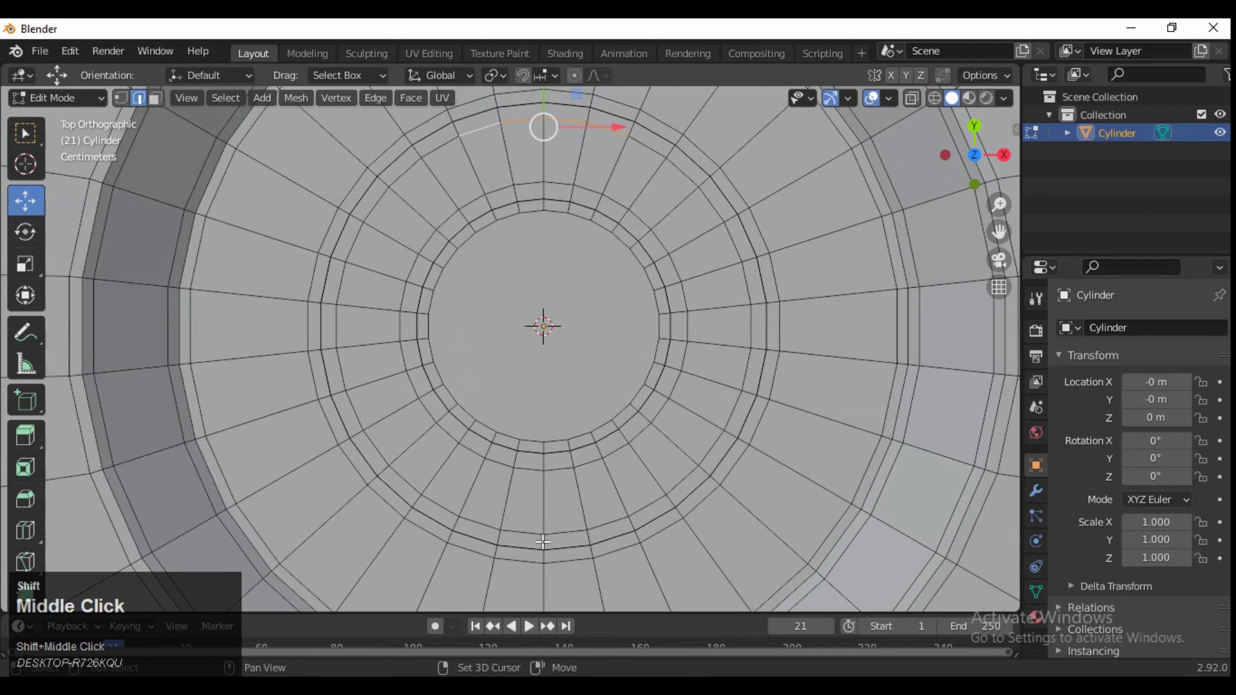
pyautogui.moveTo(579, 498); pyautogui.dragTo(570, 300, button='middle')
pyautogui.rightClick(548, 238)
pyautogui.click(552, 235)
# Fill the remaining gap beside the bridged band with a face
pyautogui.click(587, 311)
pyautogui.press('f')
pyautogui.moveTo(469, 371); pyautogui.dragTo(538, 322, button='middle')
pyautogui.hotkey('ctrl', 'z')
pyautogui.press('f')
pyautogui.moveTo(494, 372); pyautogui.dragTo(640, 292, button='middle')
pyautogui.hotkey('ctrl', 'r')
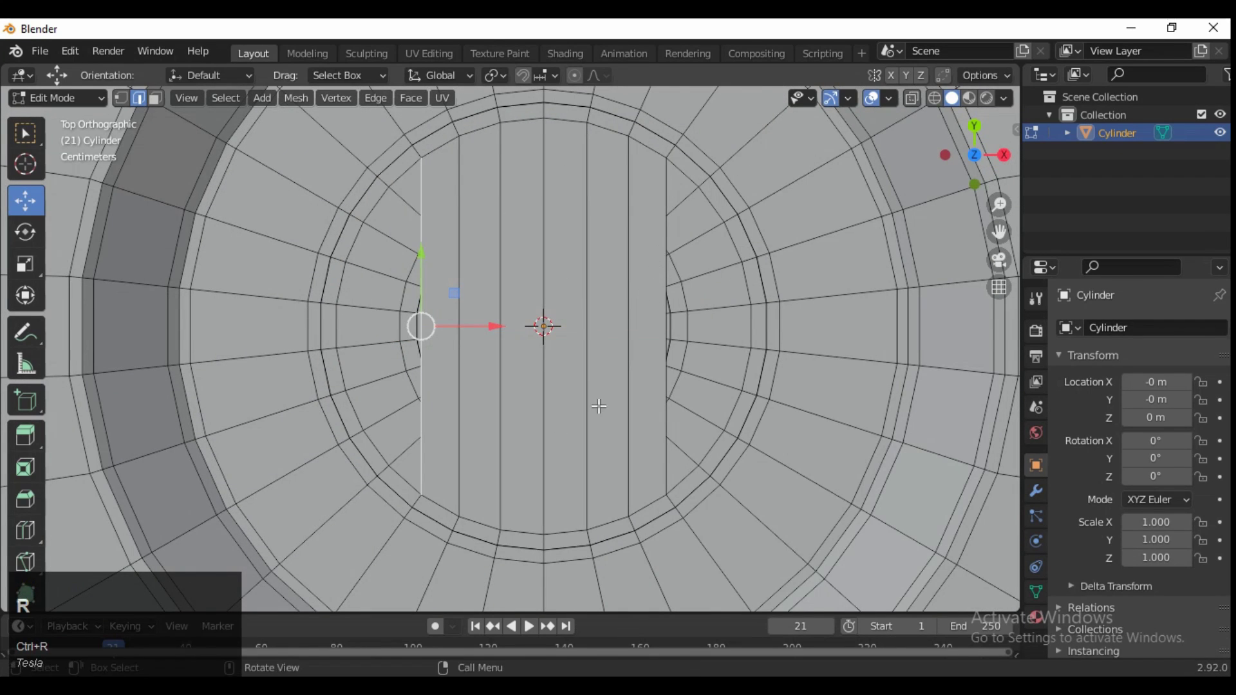
pyautogui.moveTo(559, 429); pyautogui.dragTo(573, 227, button='middle')
# Add a loop cut through the middle of the bridged centre faces
pyautogui.press('1')
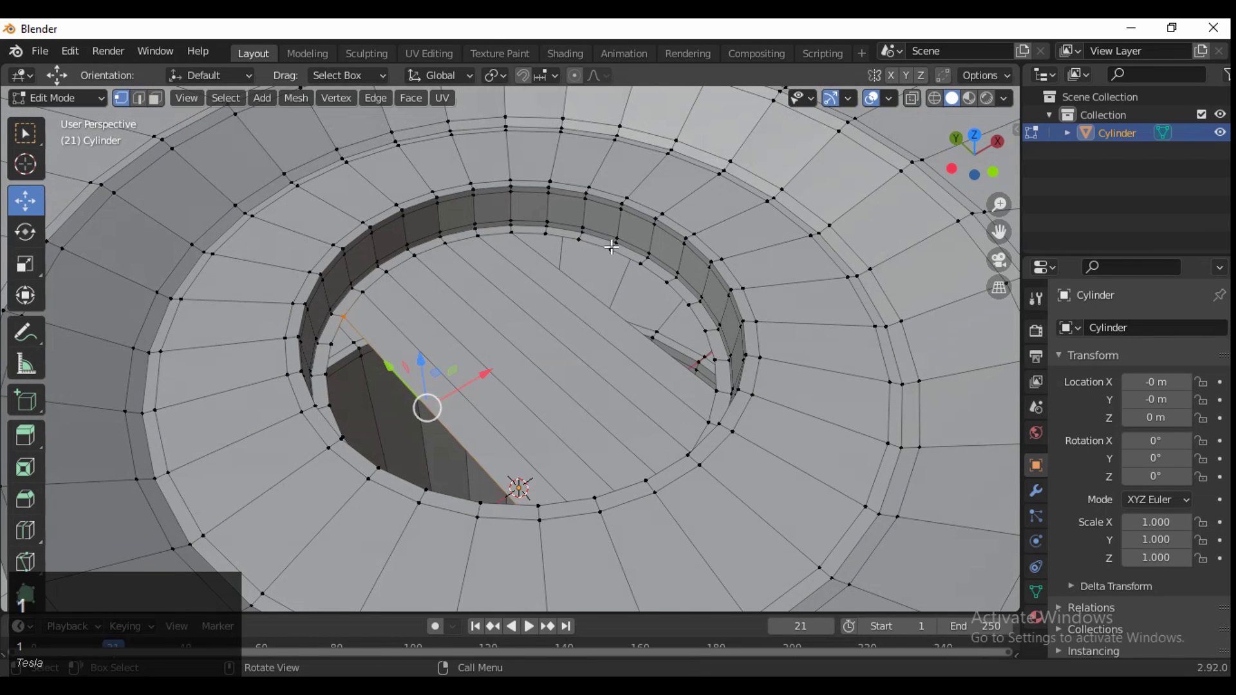
pyautogui.hotkey('ctrl', 'r')
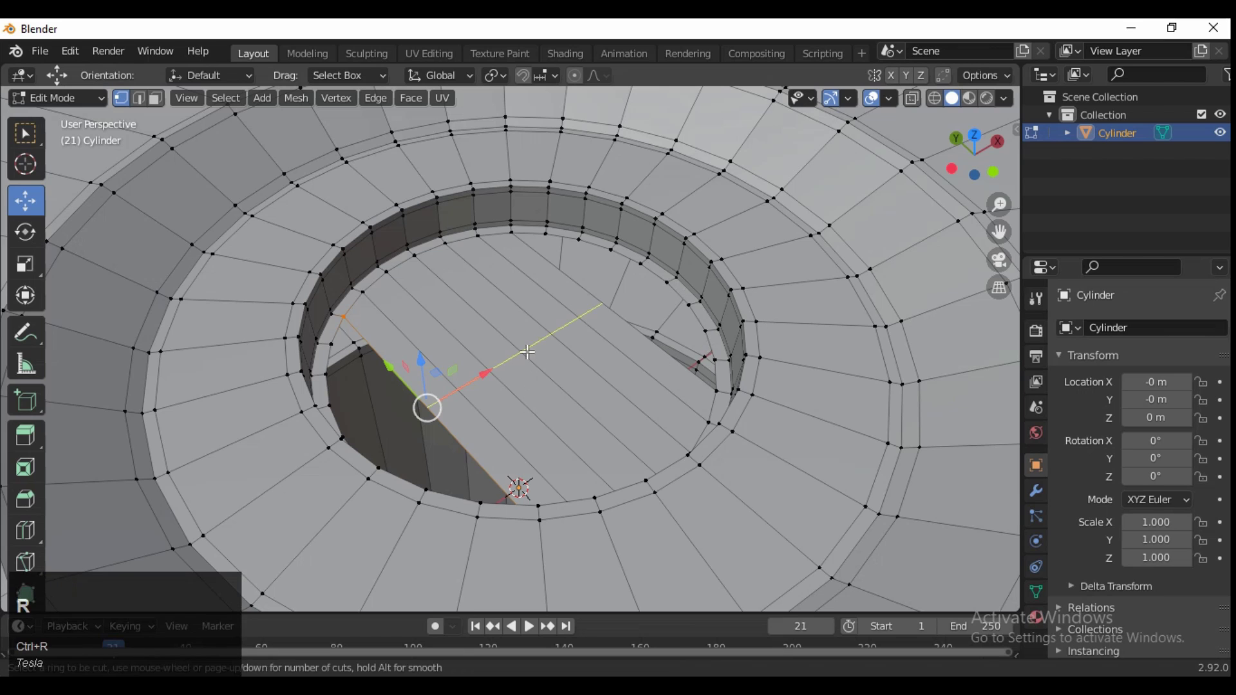
pyautogui.click(518, 344)
pyautogui.rightClick(512, 345)
pyautogui.moveTo(512, 345); pyautogui.dragTo(522, 347, button='middle')
# Fill the open gap on the right side of the grid with a face
pyautogui.click(138, 98)
pyautogui.keyDown('shift'); pyautogui.click(642, 276); pyautogui.keyUp('shift')
pyautogui.moveTo(642, 276); pyautogui.dragTo(638, 234, button='middle')
pyautogui.press('c')
pyautogui.hotkey('ctrl', 'z')
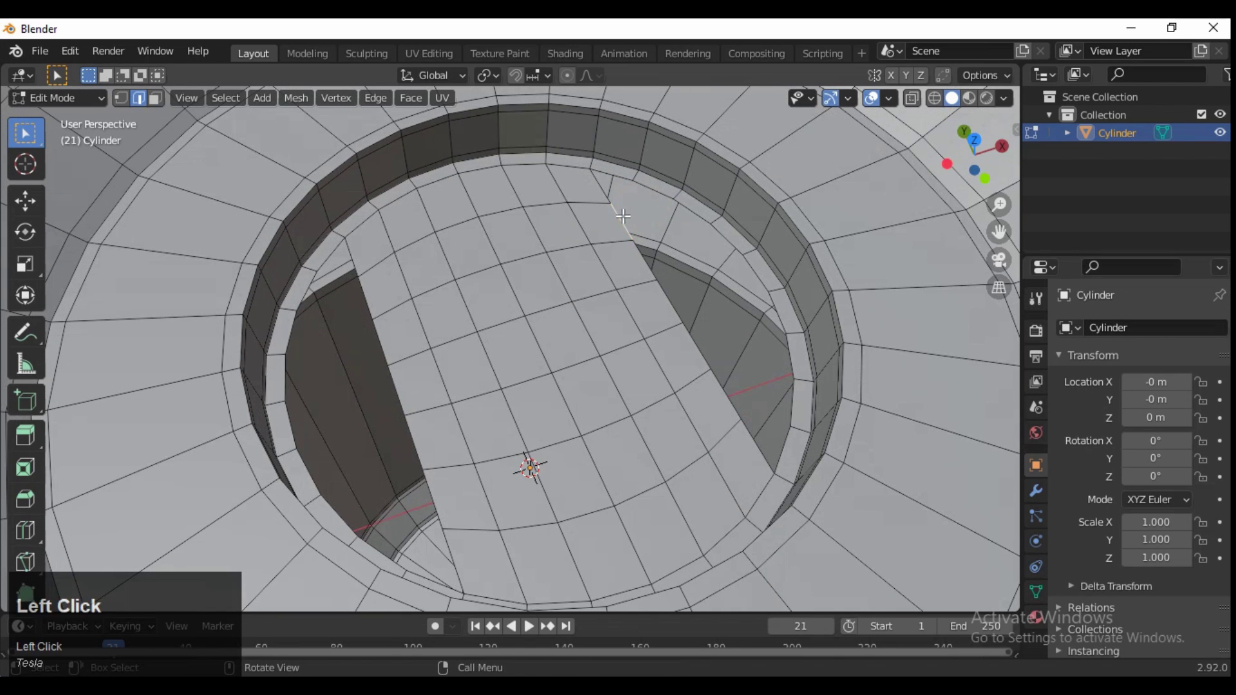
pyautogui.press('f')
pyautogui.press('f')
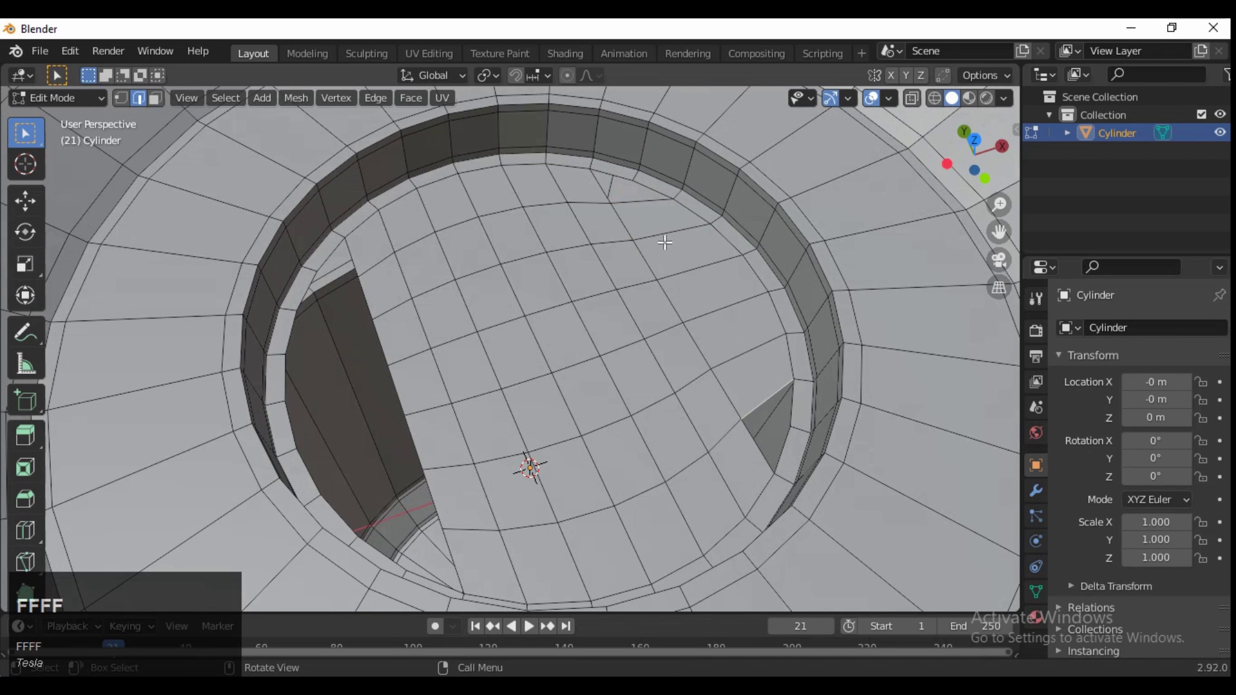
# Fill the left-side gap with faces and check the whole knob
pyautogui.moveTo(414, 277); pyautogui.dragTo(325, 288, button='middle')
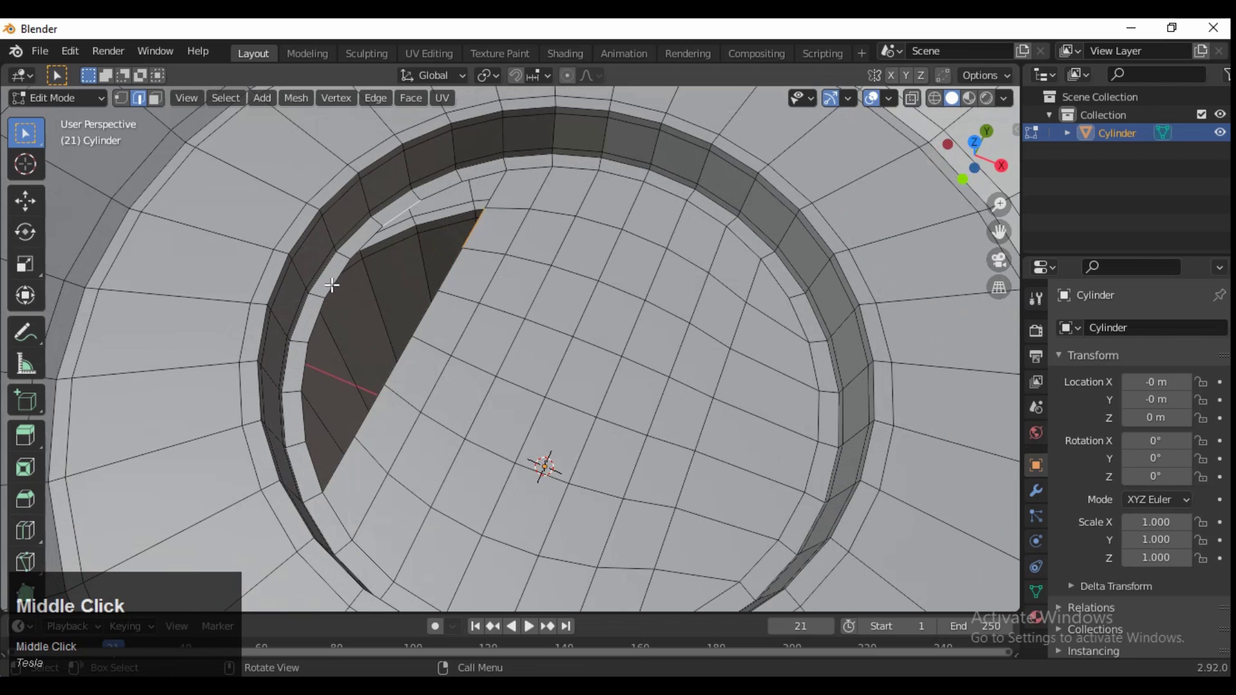
pyautogui.click(441, 243)
pyautogui.press('f')
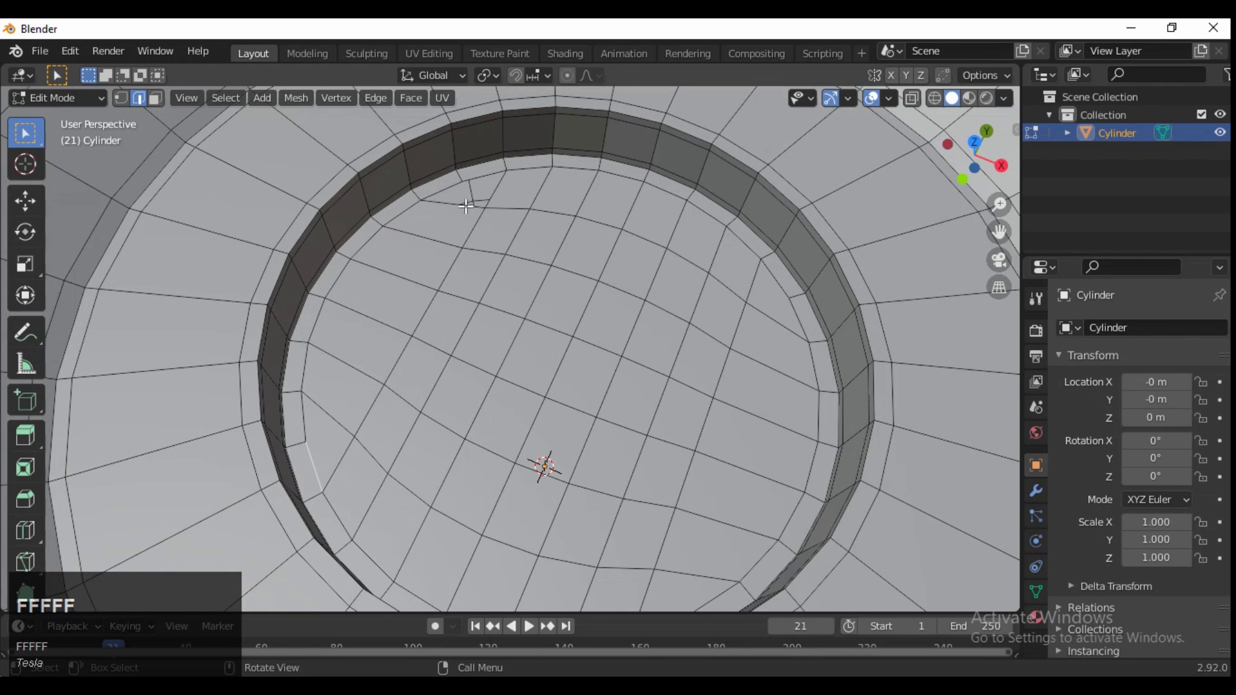
pyautogui.keyDown('ctrl'); pyautogui.moveTo(480, 209); pyautogui.dragTo(618, 202, button='middle'); pyautogui.keyUp('ctrl')
pyautogui.press('Tab')
pyautogui.press('Tab')
# Delete the hole's centre face and select the bottom opening's edge from below
pyautogui.press('3')
pyautogui.click(562, 352)
pyautogui.press('x')
pyautogui.press('x')
pyautogui.click(596, 298)
pyautogui.press('ctrl+KP_1')
pyautogui.press('2')
pyautogui.keyDown('shift'); pyautogui.click(605, 451); pyautogui.keyUp('shift')
# Bridge the two edge loops across the opening and add 6 loop cuts across the bridged faces
pyautogui.rightClick(647, 221)
pyautogui.click(647, 221)
pyautogui.moveTo(696, 257); pyautogui.dragTo(697, 266, button='middle')
pyautogui.hotkey('ctrl', 'r')
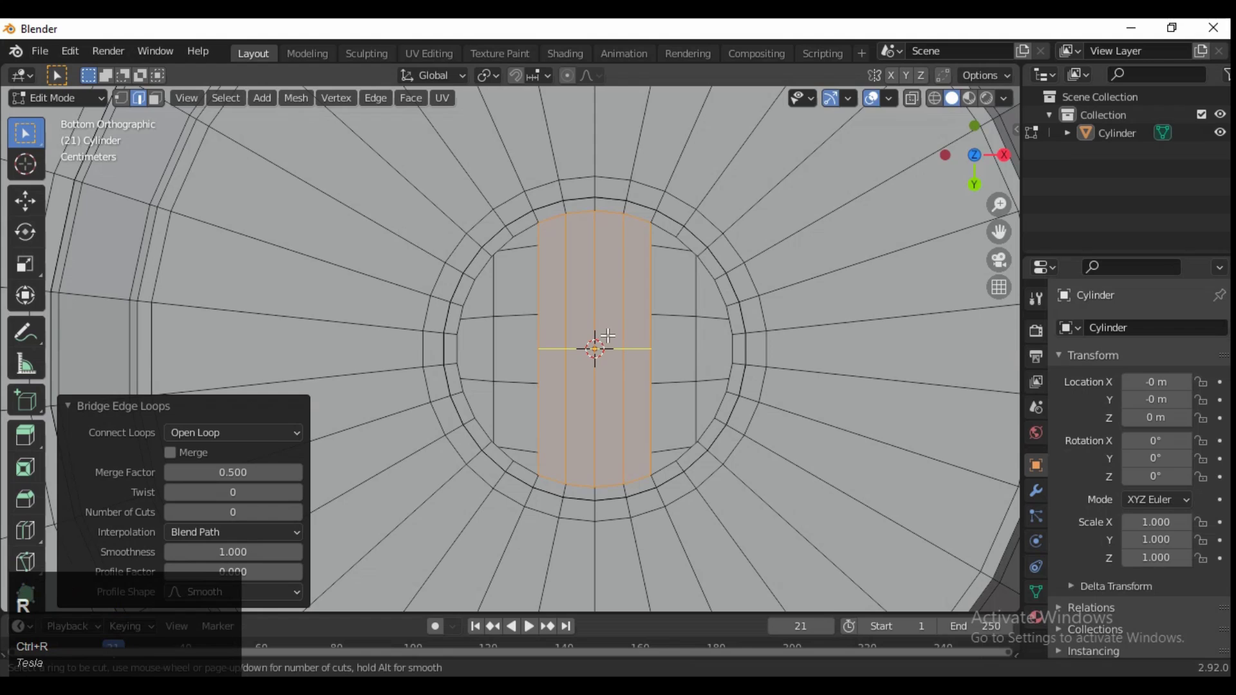
pyautogui.scroll(5, 609, 333)
pyautogui.click(608, 333)
pyautogui.rightClick(663, 363)
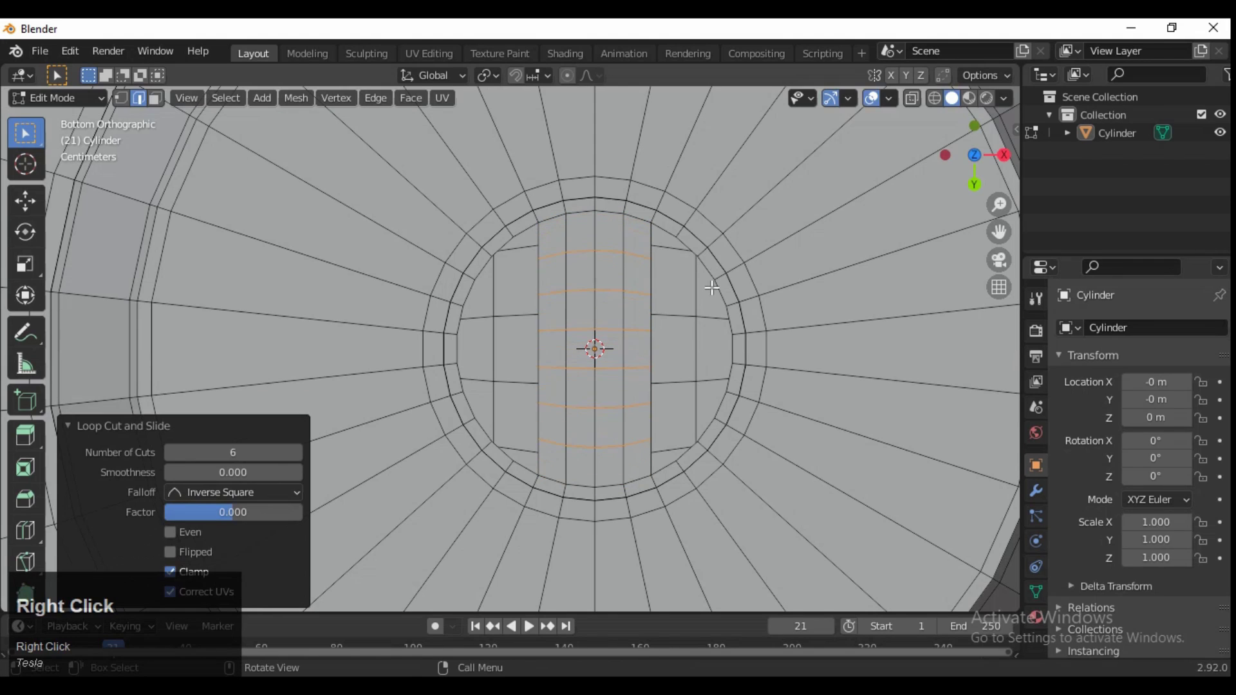
# Add crossing loop cuts inside the hole, undoing an accidental edge slide
pyautogui.click(654, 274)
pyautogui.keyDown('shift'); pyautogui.click(696, 290); pyautogui.keyUp('shift')
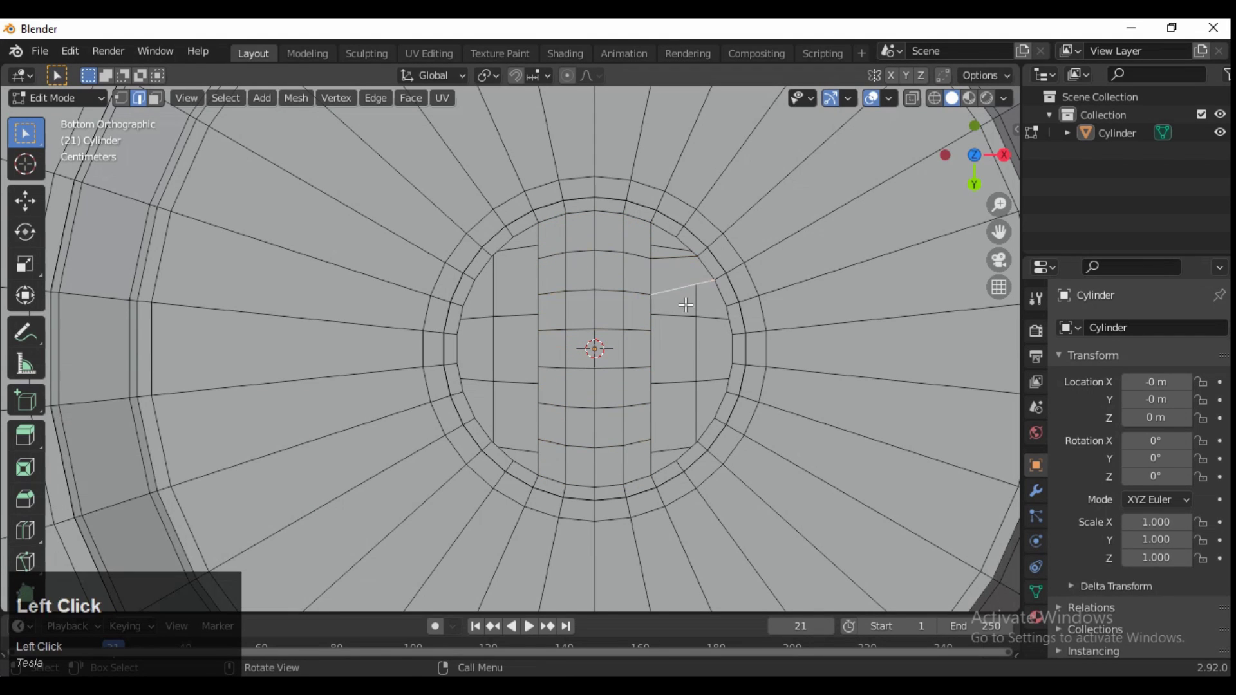
pyautogui.moveTo(688, 336); pyautogui.dragTo(690, 355, button='middle')
pyautogui.click(1084, 98)
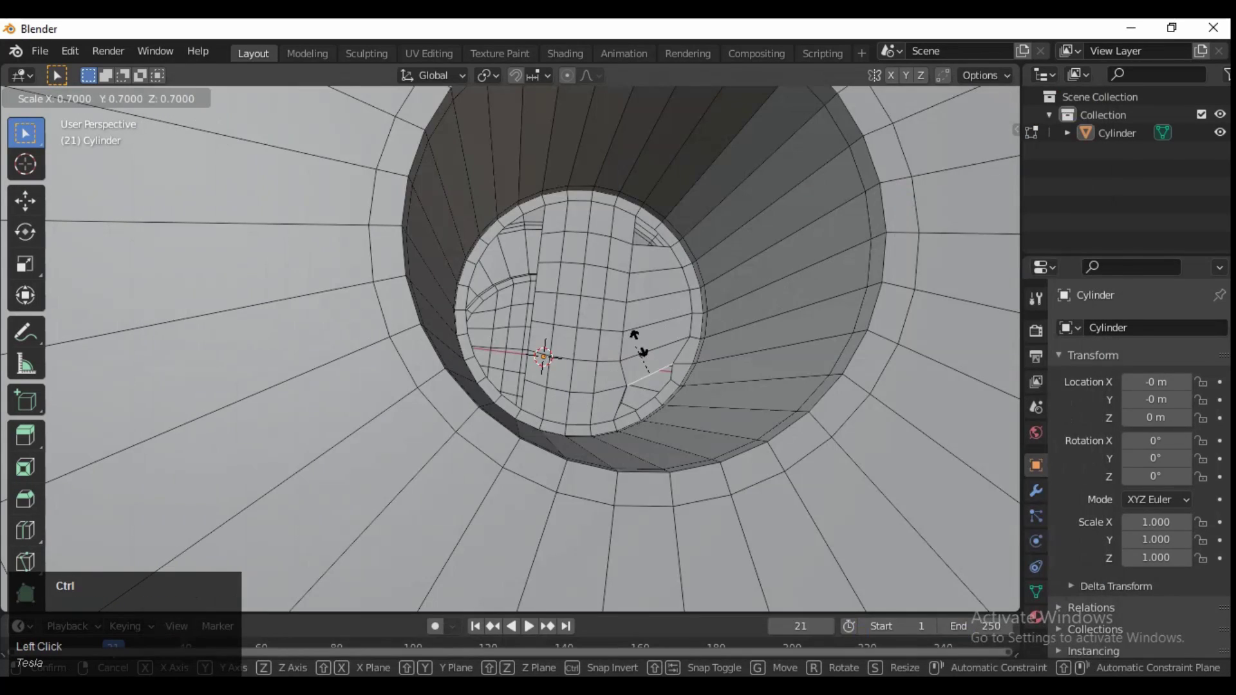
pyautogui.hotkey('ctrl', 'z')
pyautogui.click(640, 333)
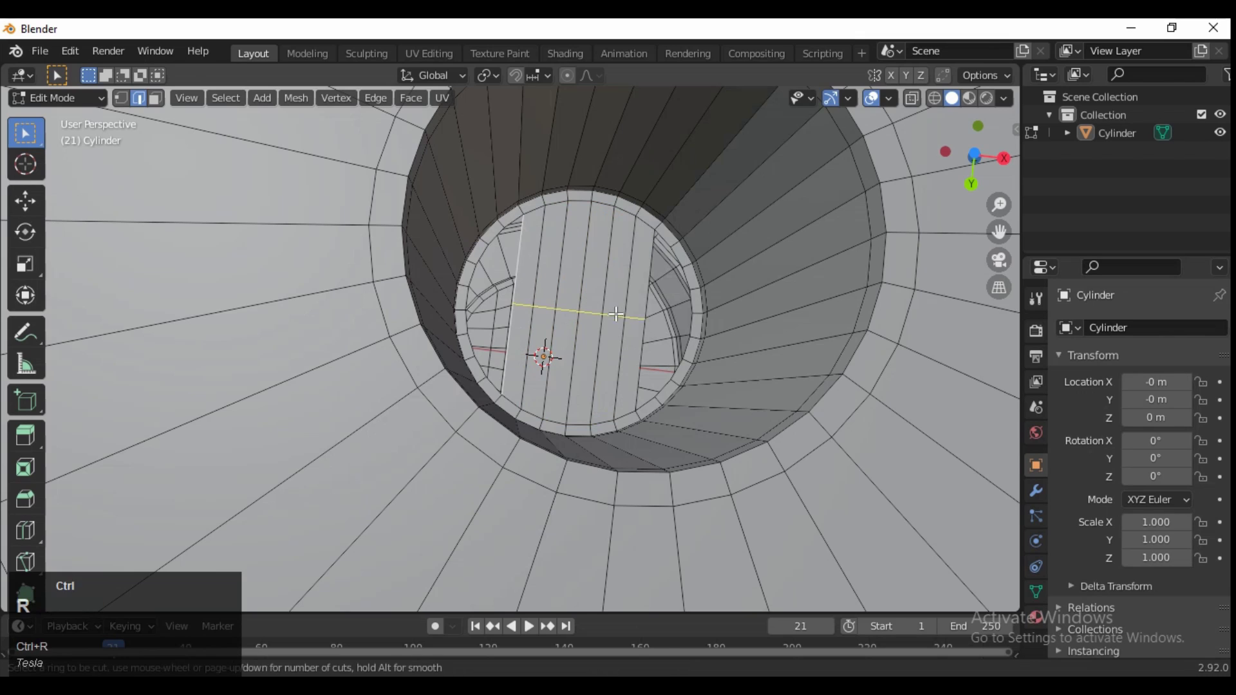
pyautogui.click(613, 319)
pyautogui.keyDown('ctrl'); pyautogui.moveTo(613, 319); pyautogui.dragTo(677, 375, button='middle'); pyautogui.keyUp('ctrl')
# Fill the remaining rim gaps with faces and return to object mode with the knob selected
pyautogui.keyDown('shift'); pyautogui.click(662, 394); pyautogui.keyUp('shift')
pyautogui.press('f')
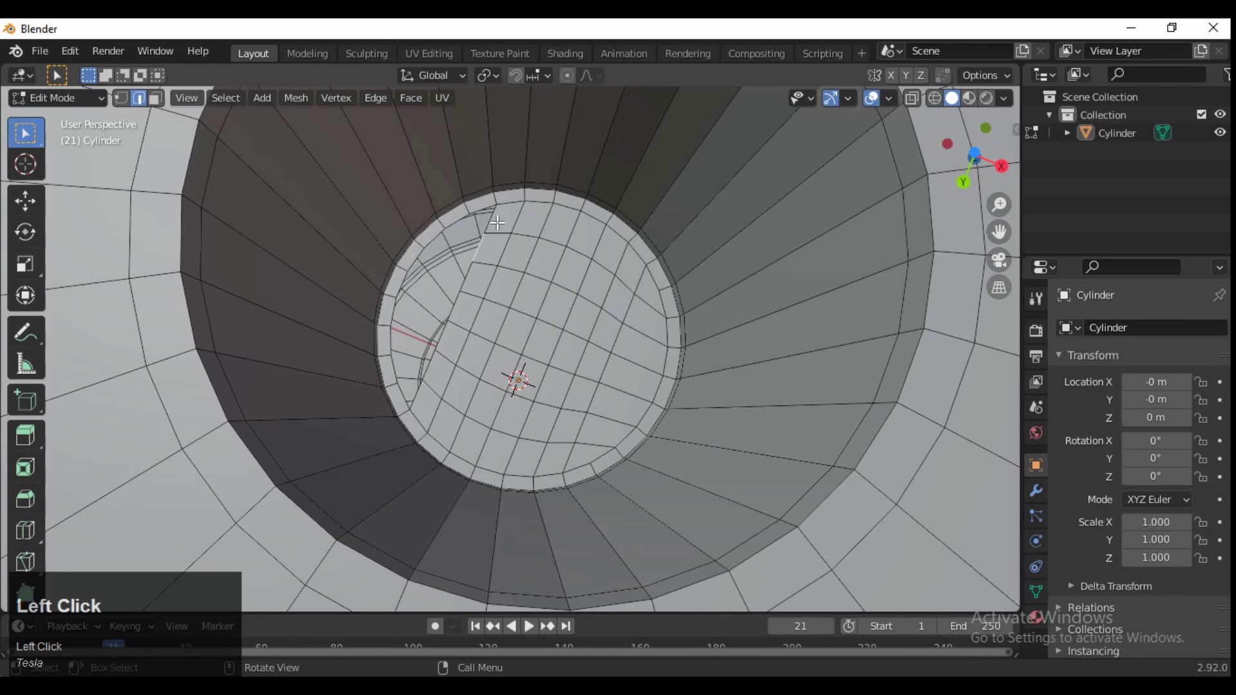
pyautogui.keyDown('shift'); pyautogui.click(438, 239); pyautogui.keyUp('shift')
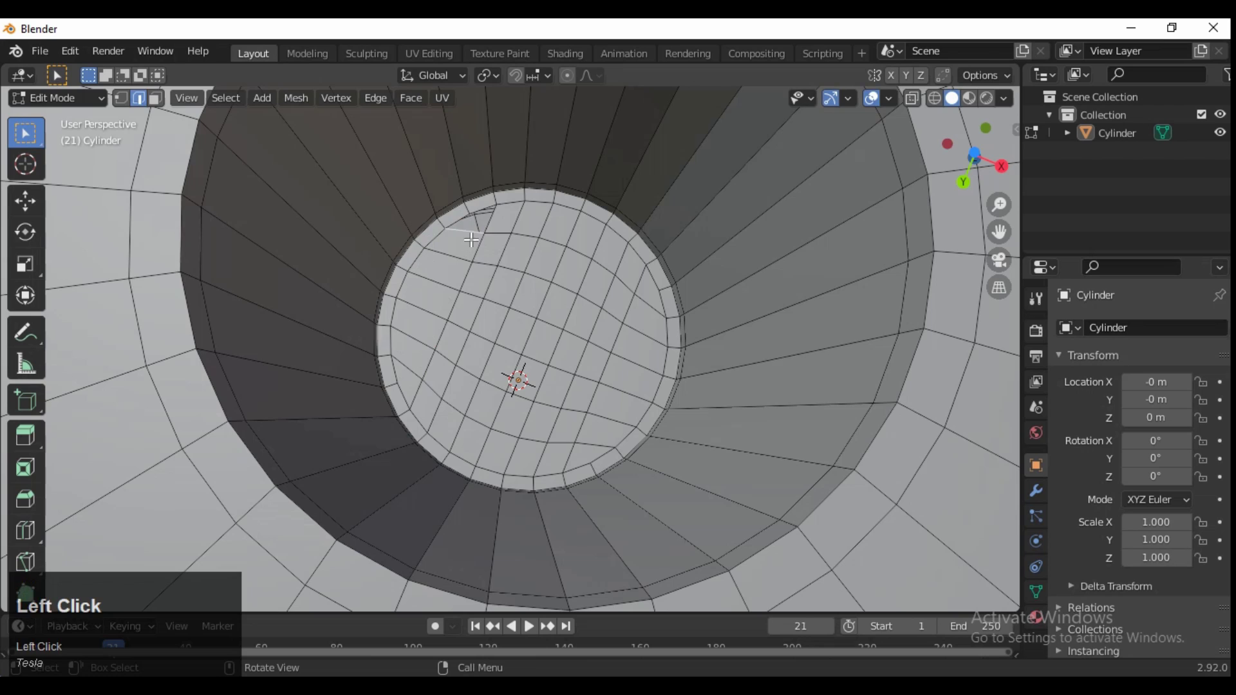
pyautogui.moveTo(538, 267); pyautogui.dragTo(656, 287, button='middle')
pyautogui.press('Tab')
pyautogui.click(1037, 478)
# Add a Subdivision Surface modifier with viewport level 2 to the knob
pyautogui.keyDown('ctrl'); pyautogui.moveTo(1037, 478); pyautogui.dragTo(938, 439, button='middle'); pyautogui.keyUp('ctrl')
pyautogui.click(1036, 490)
pyautogui.click(1107, 328)
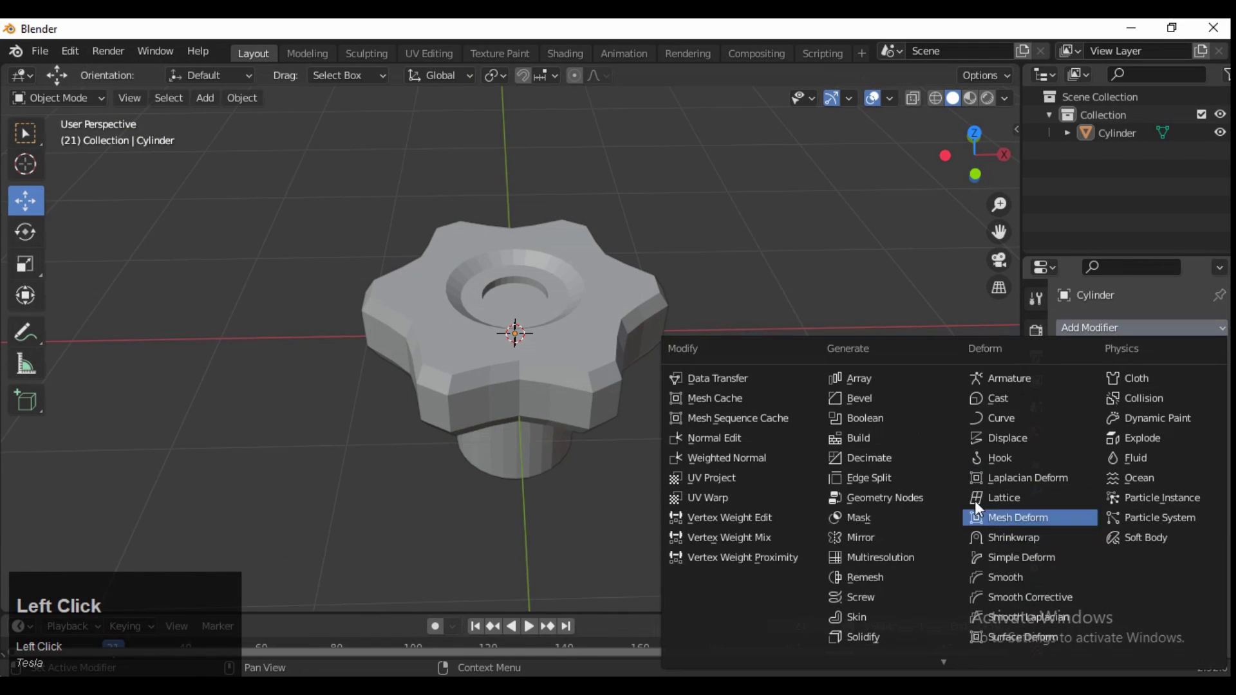
pyautogui.scroll(-3, 891, 575)
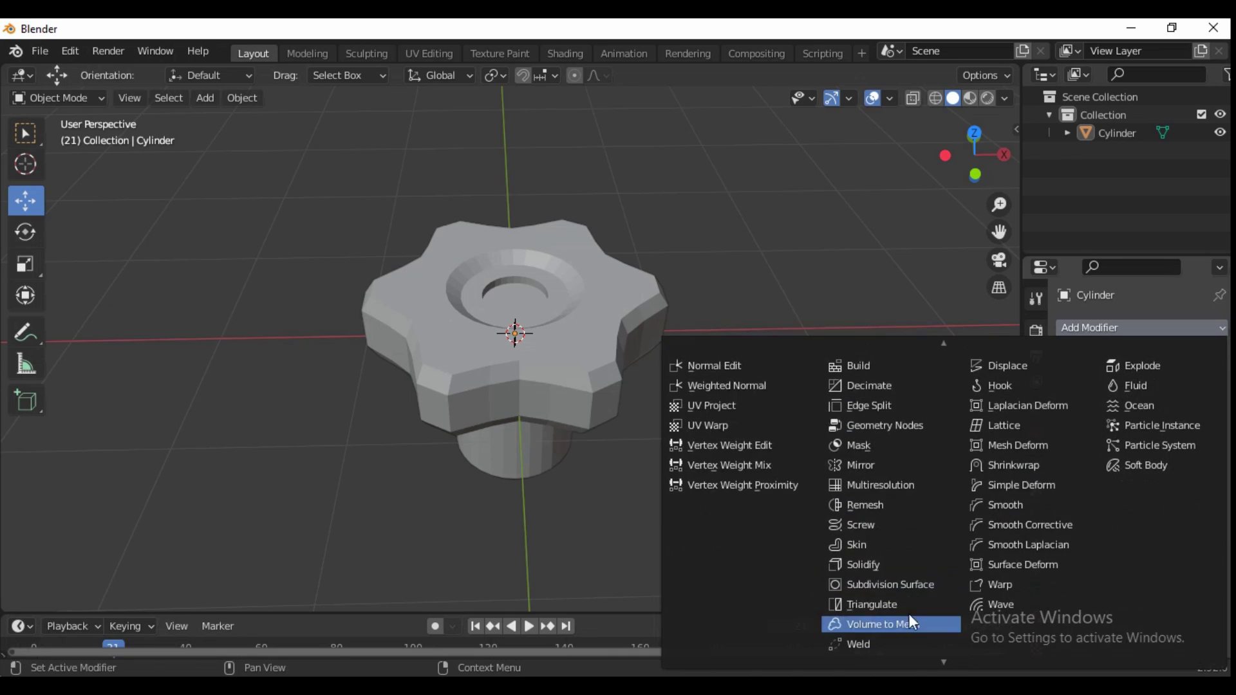
pyautogui.click(917, 584)
pyautogui.click(1155, 420)
pyautogui.write('2')
pyautogui.click(694, 376)
# Apply Shade Smooth to the knob
pyautogui.moveTo(694, 376); pyautogui.dragTo(732, 284, button='middle')
pyautogui.click(698, 346)
pyautogui.rightClick(714, 230)
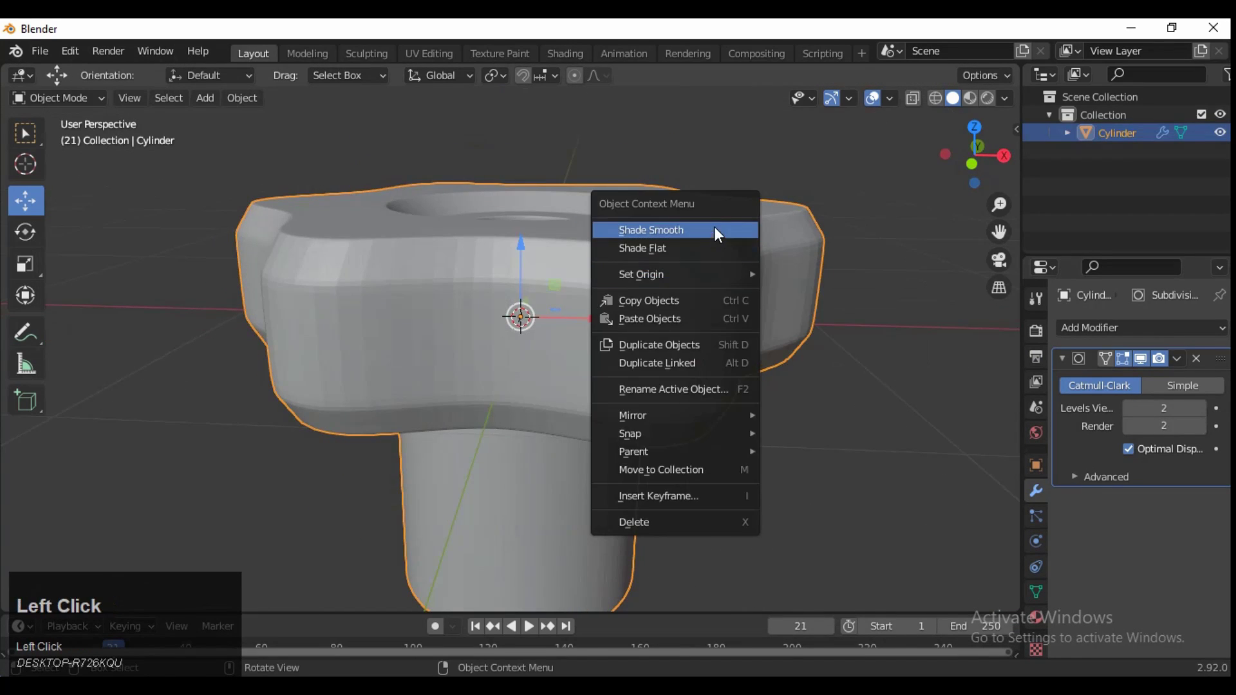
pyautogui.click(719, 236)
pyautogui.click(829, 242)
pyautogui.moveTo(830, 242); pyautogui.dragTo(670, 298, button='middle')
# In Edit Mode, select the ring of faces around the knob's top band
pyautogui.press('Tab')
pyautogui.scroll(3, 708, 297)
pyautogui.keyDown('shift'); pyautogui.moveTo(751, 295); pyautogui.dragTo(680, 312, button='middle'); pyautogui.keyUp('shift')
pyautogui.keyDown('alt'); pyautogui.click(688, 313); pyautogui.keyUp('alt')
pyautogui.keyDown('ctrl'); pyautogui.moveTo(758, 320); pyautogui.dragTo(847, 331, button='middle'); pyautogui.keyUp('ctrl')
# Dissolve the stray vertical edge on the band with Ctrl+X
pyautogui.press('s')
pyautogui.hotkey('shift', 'z')
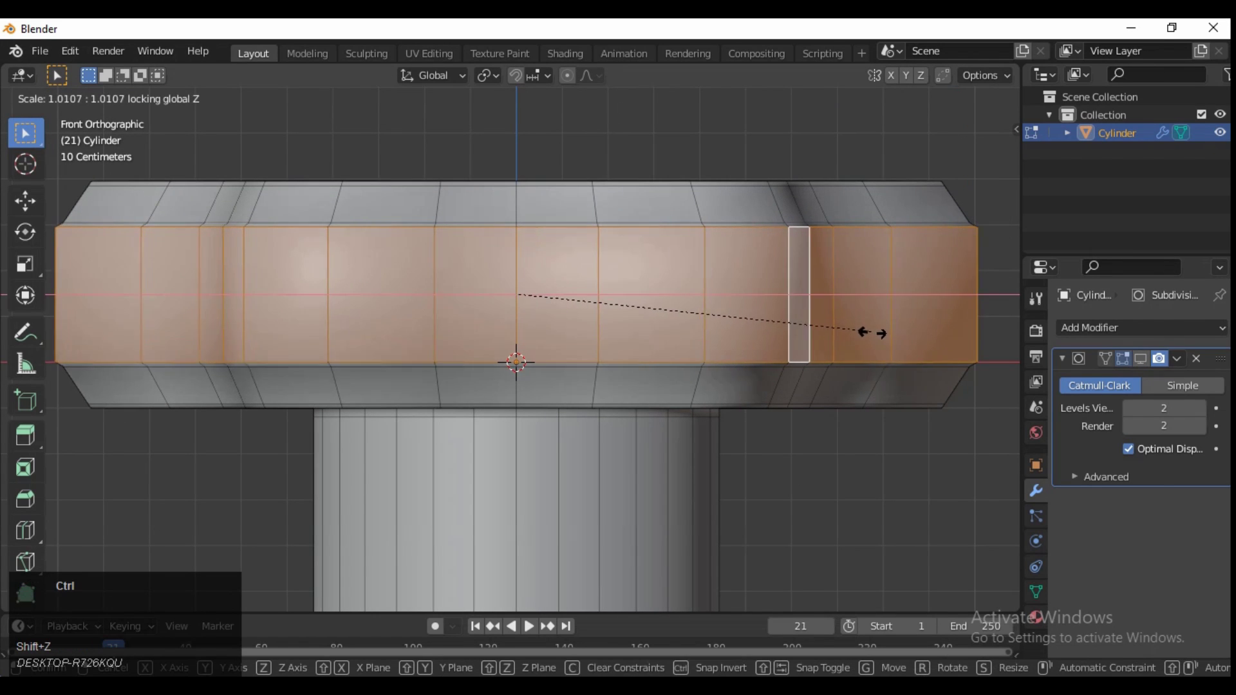
pyautogui.rightClick(883, 336)
pyautogui.press('2')
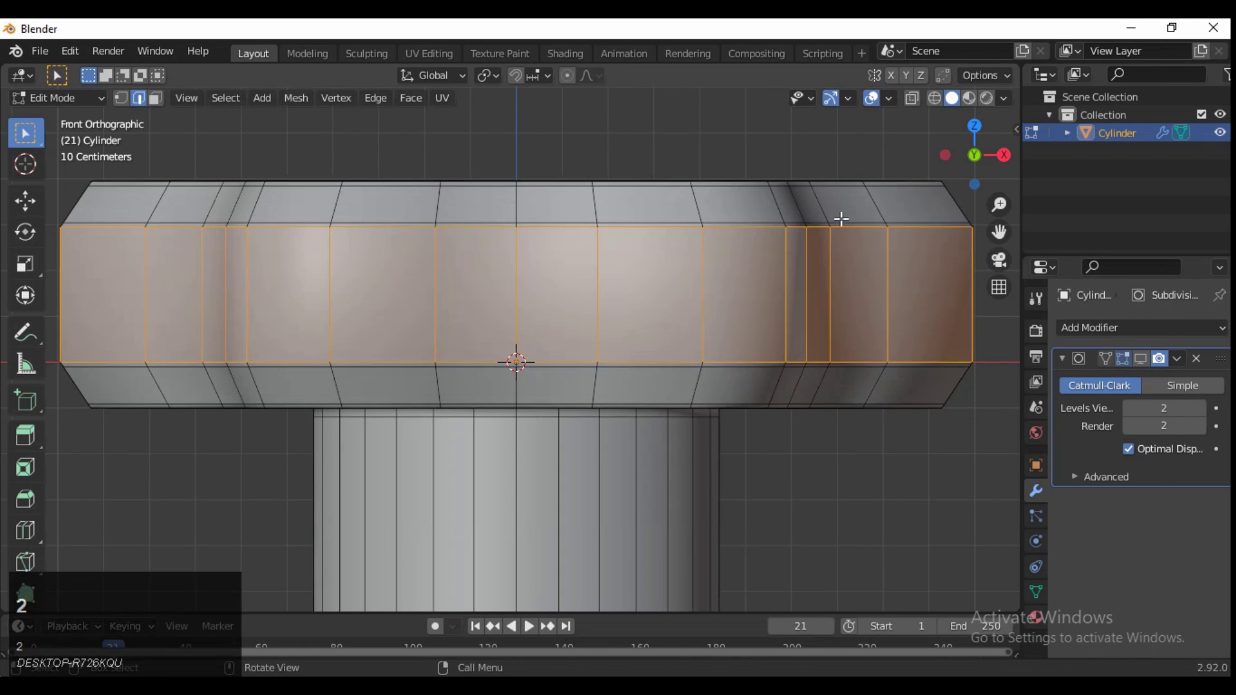
pyautogui.click(854, 215)
pyautogui.hotkey('ctrl', 'x')
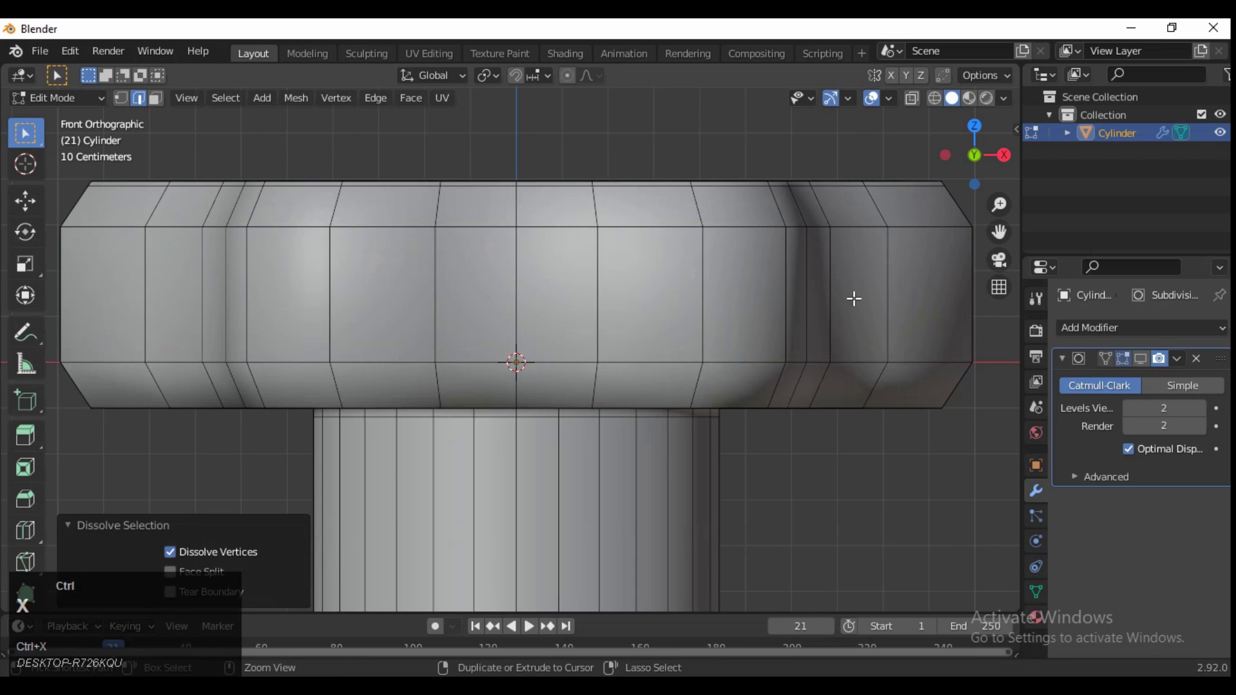
# Scale the band's face ring to 1.051 in X/Y only, keeping its height
pyautogui.press('3')
pyautogui.keyDown('alt'); pyautogui.click(846, 289); pyautogui.keyUp('alt')
pyautogui.press('s')
pyautogui.hotkey('shift', 'z')
pyautogui.click(875, 318)
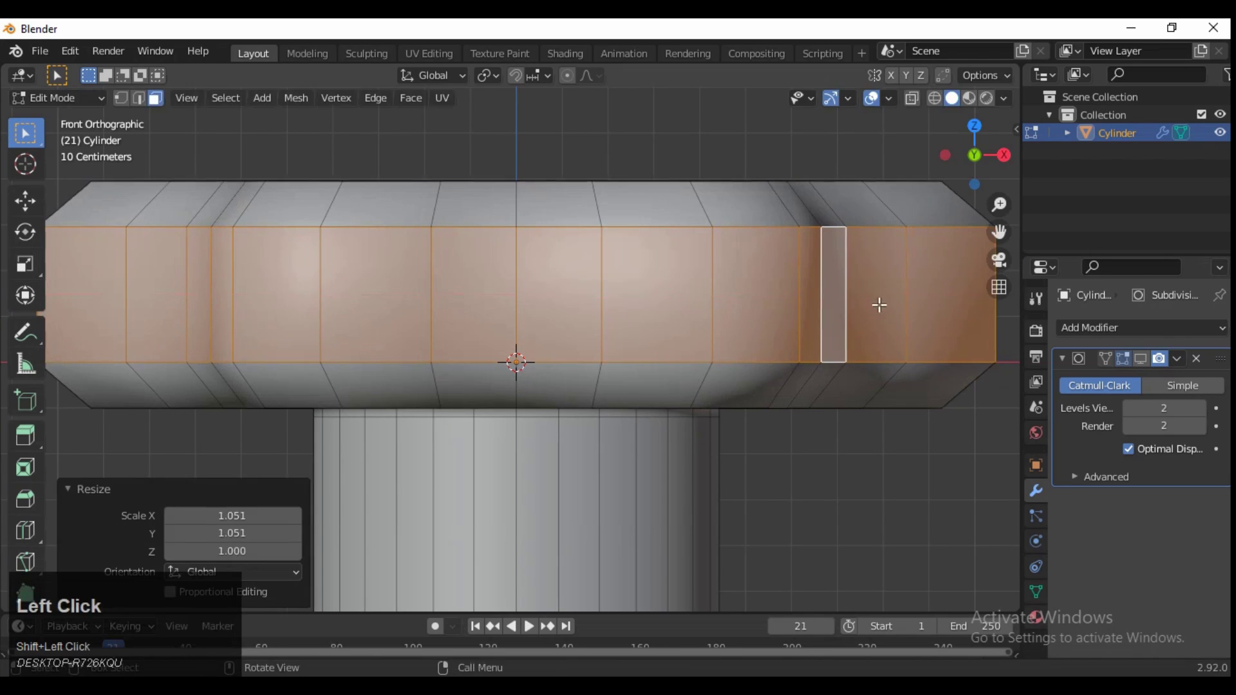
pyautogui.scroll(-2, 904, 300)
# Inset the band faces and check the smoothed knob in object mode
pyautogui.press('i')
pyautogui.click(889, 314)
pyautogui.moveTo(889, 314); pyautogui.dragTo(712, 359, button='middle')
pyautogui.press('Tab')
pyautogui.press('Tab')
pyautogui.hotkey('ctrl', 'r')
# Add support loops near the band edge and underside rim, adjusting the slide factor
pyautogui.click(712, 359)
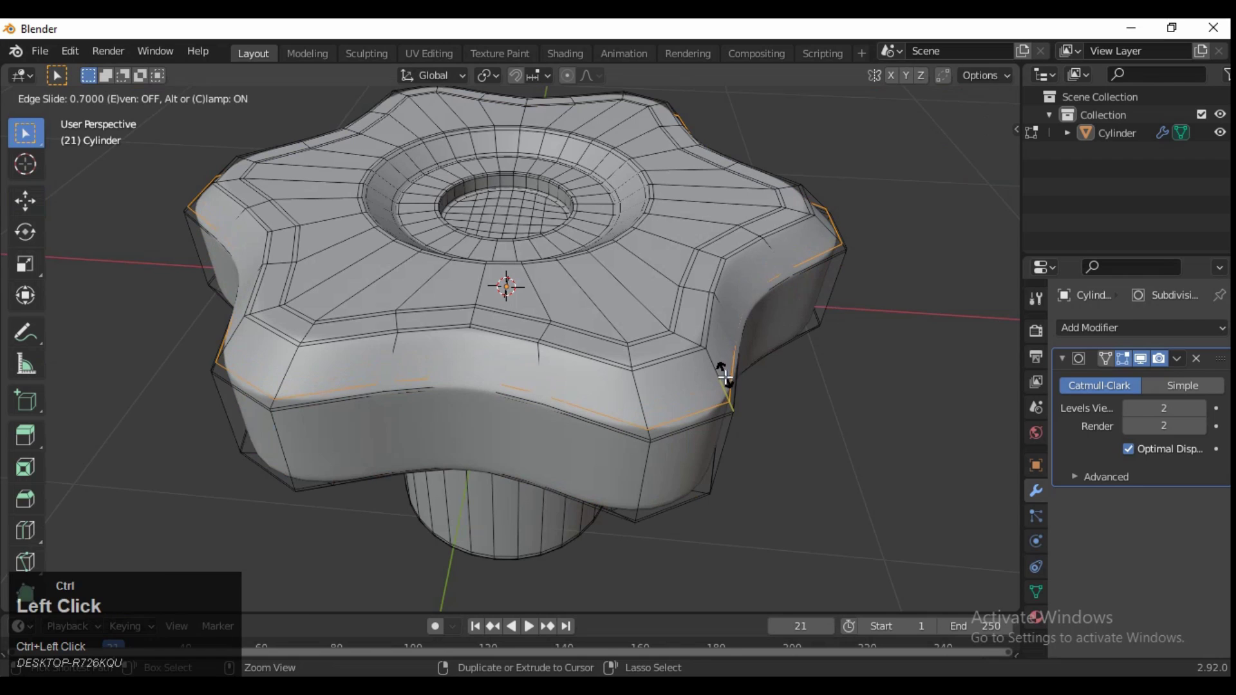
pyautogui.click(455, 478)
pyautogui.moveTo(399, 450); pyautogui.dragTo(651, 227, button='middle')
pyautogui.hotkey('ctrl', 'r')
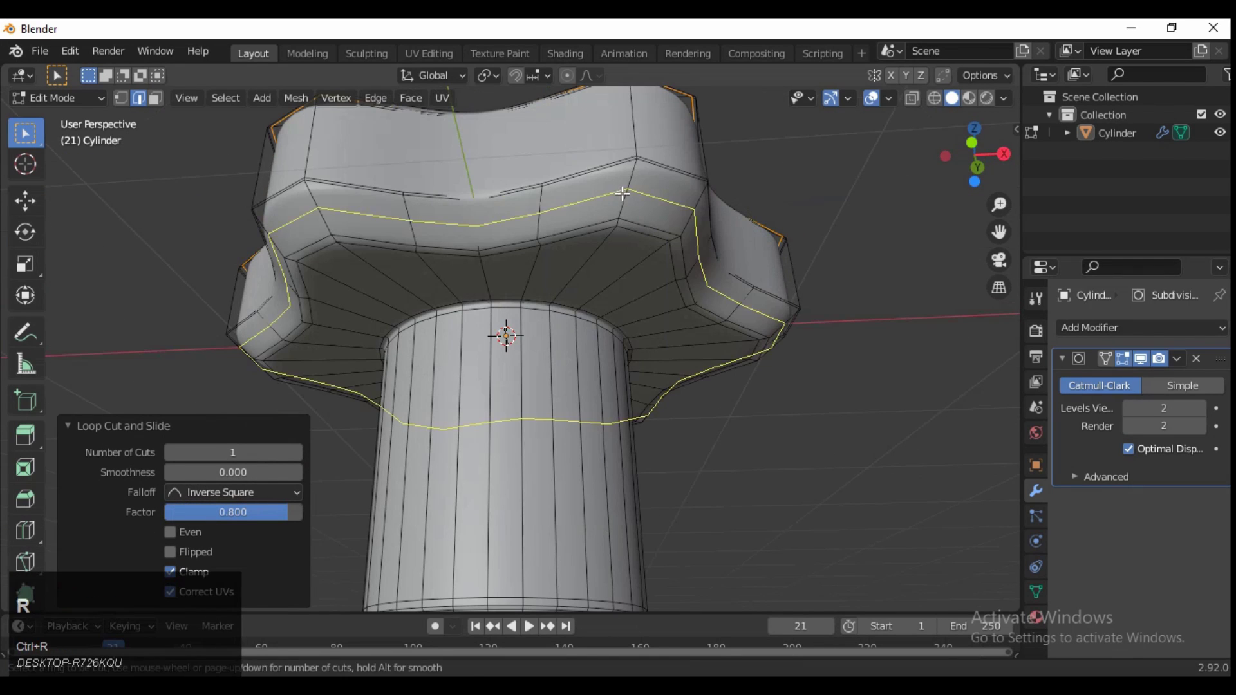
pyautogui.click(626, 172)
pyautogui.click(588, 207)
pyautogui.click(249, 513)
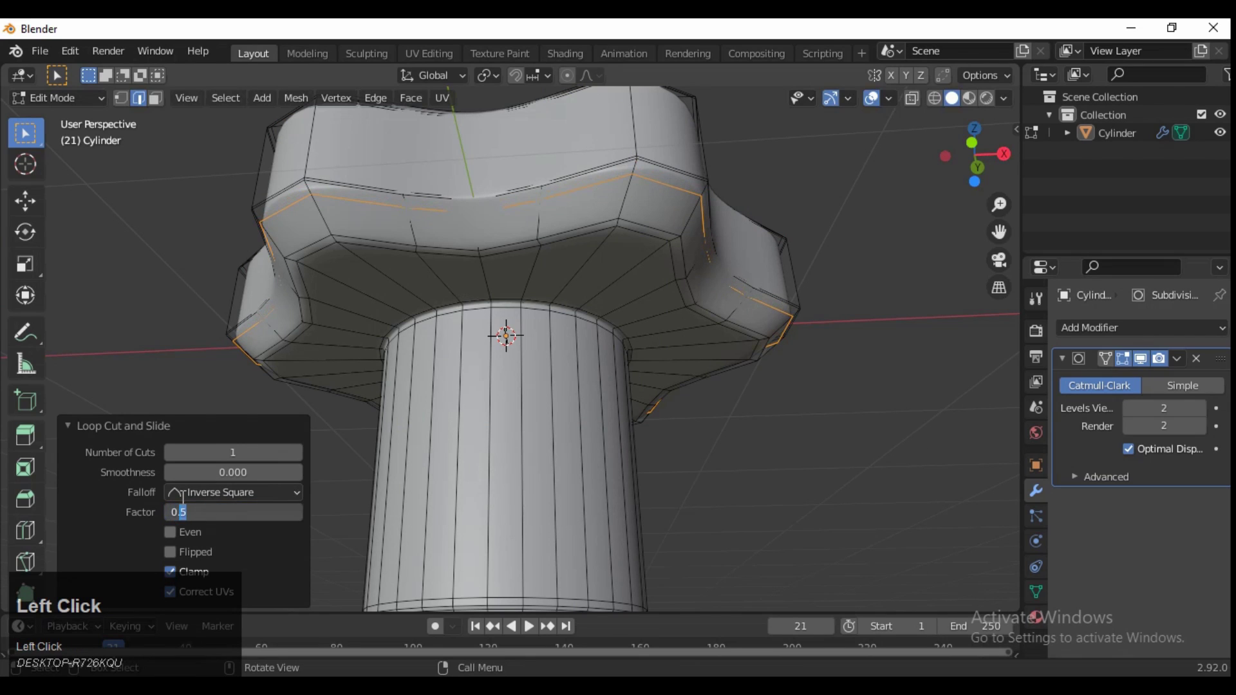
pyautogui.press('Return')
# Add support loops on the knob's side and near the top rim, then return to object mode
pyautogui.hotkey('ctrl', 'r')
pyautogui.click(627, 203)
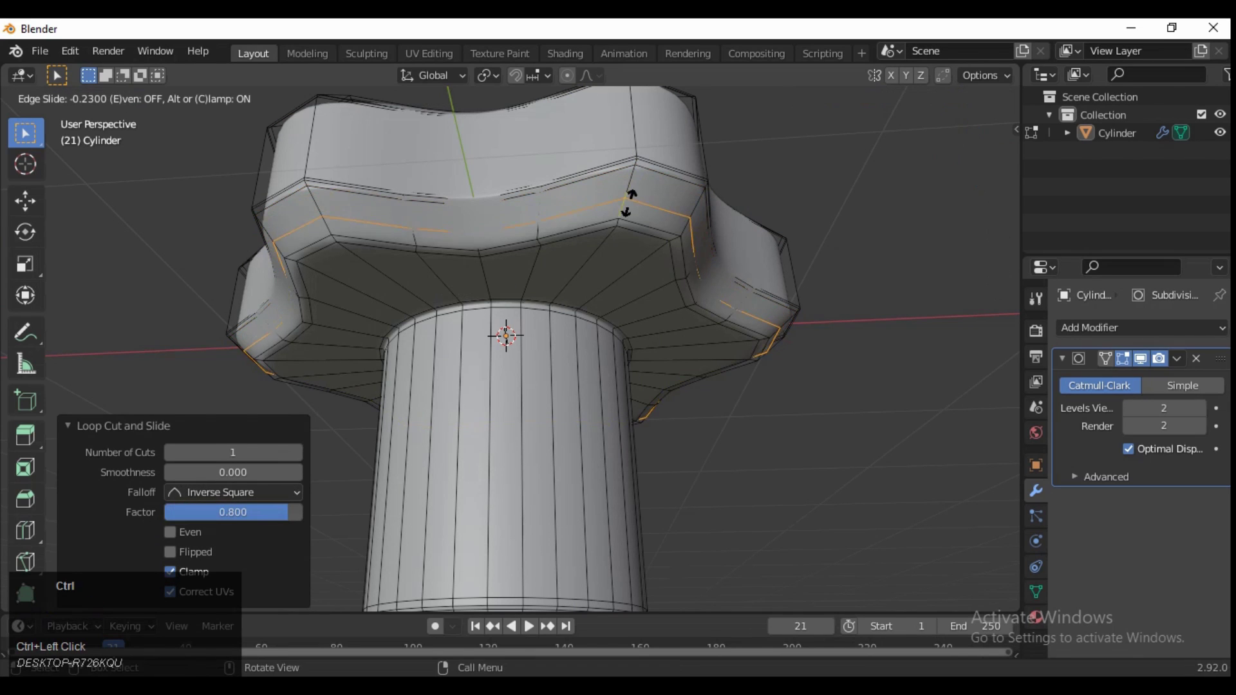
pyautogui.click(628, 210)
pyautogui.moveTo(572, 268); pyautogui.dragTo(514, 293, button='middle')
pyautogui.hotkey('ctrl', 'r')
pyautogui.click(513, 293)
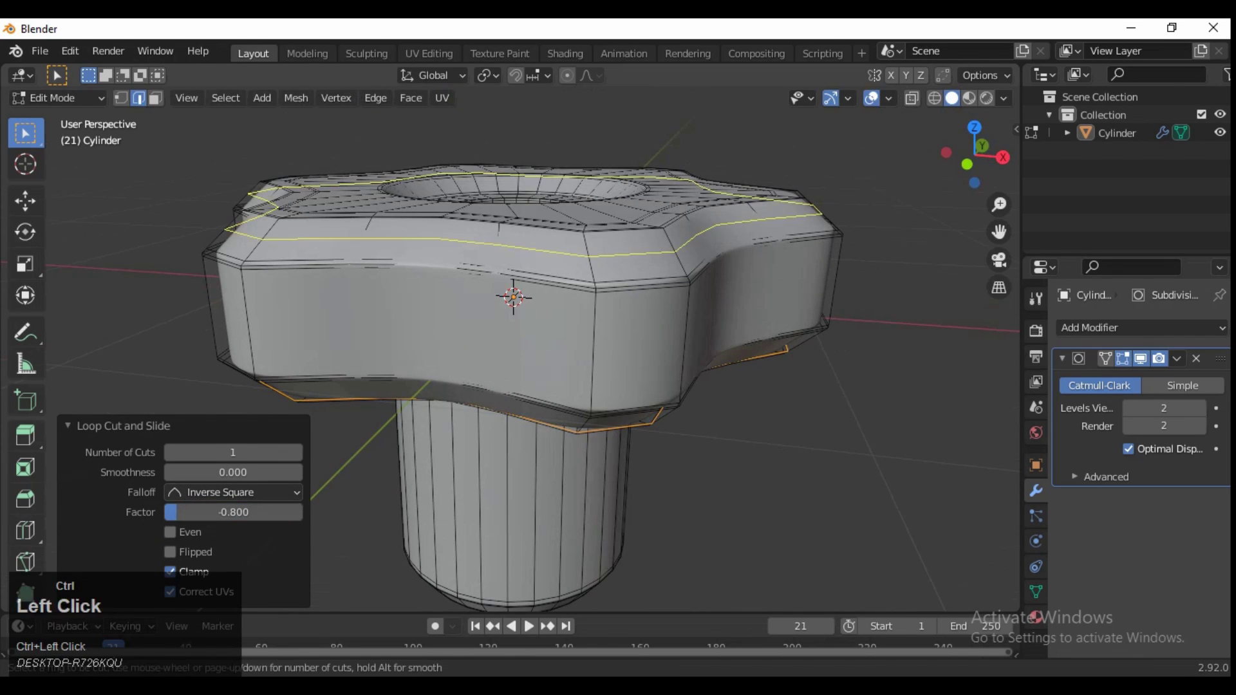
pyautogui.click(587, 243)
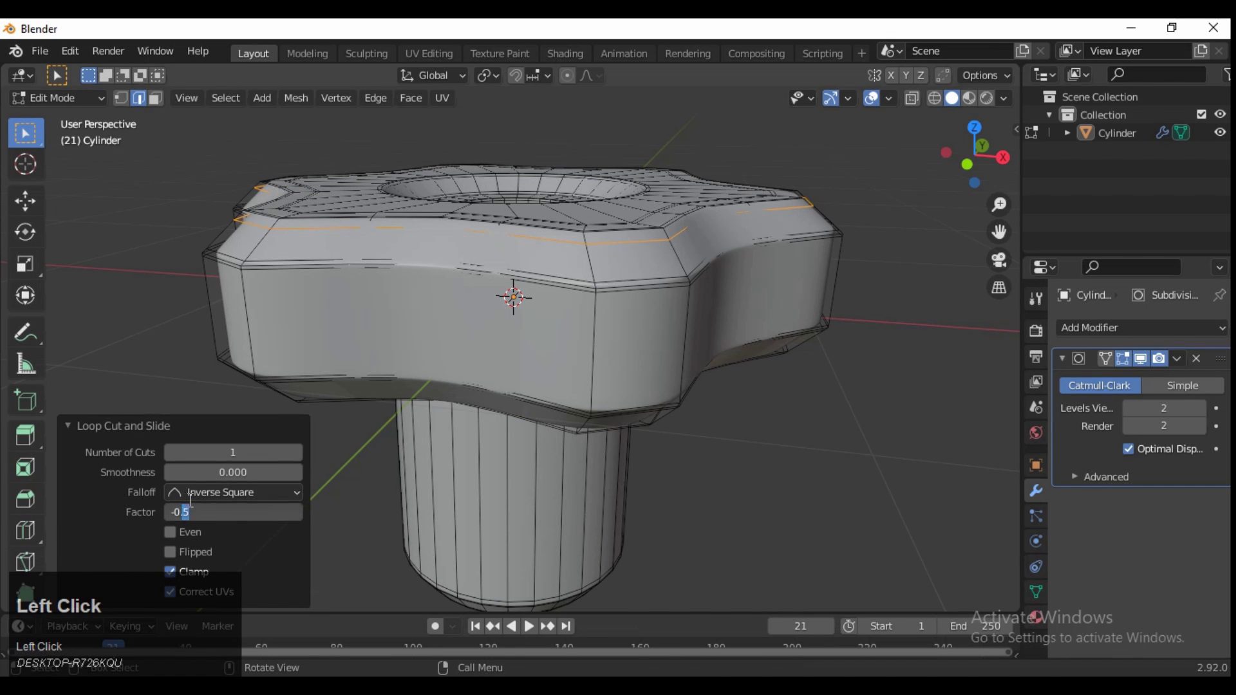
pyautogui.press('Tab')
pyautogui.moveTo(706, 247); pyautogui.dragTo(750, 424, button='middle')
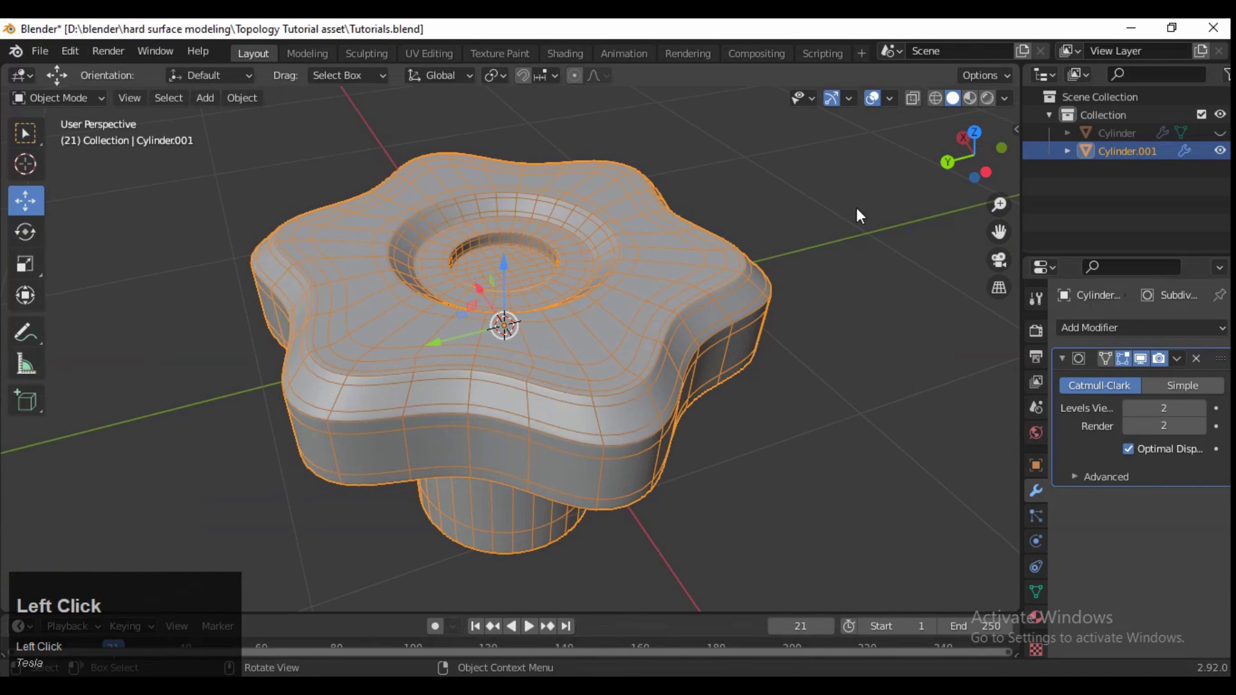
# Select Cylinder.001 and compare Simple against Catmull-Clark subdivision, keeping Catmull-Clark
pyautogui.click(873, 98)
pyautogui.moveTo(876, 133); pyautogui.dragTo(721, 386, button='middle')
pyautogui.click(872, 98)
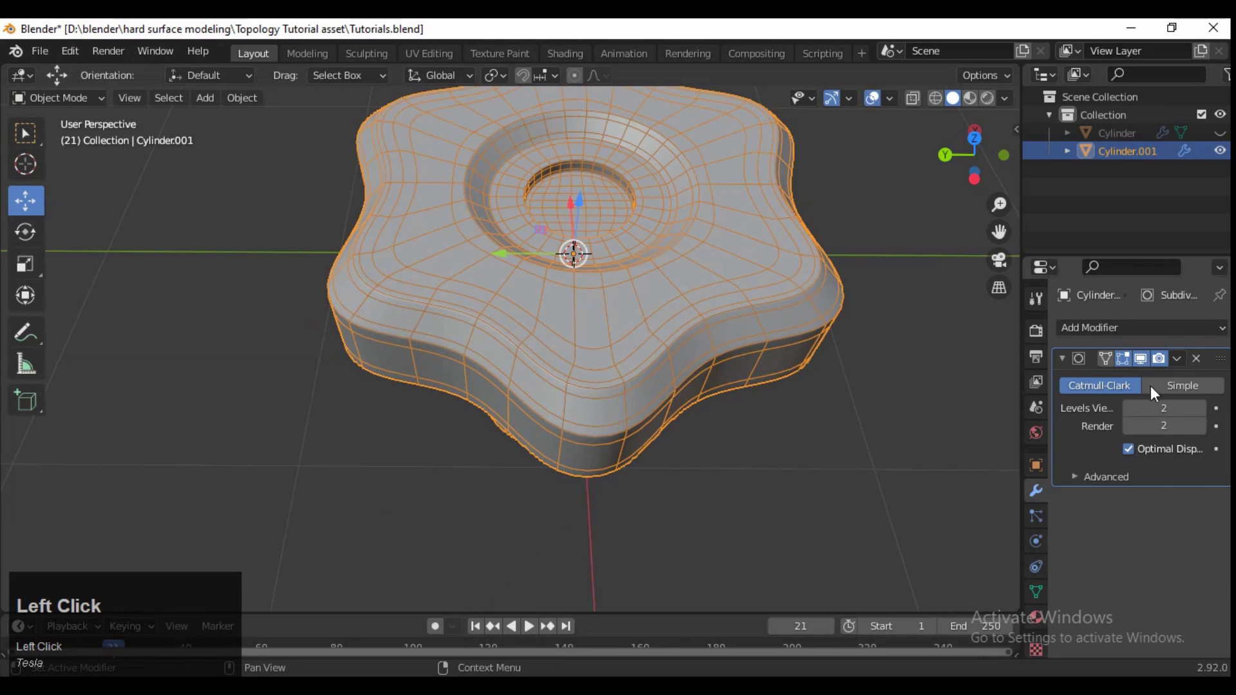
pyautogui.click(1183, 385)
pyautogui.keyDown('ctrl'); pyautogui.moveTo(946, 399); pyautogui.dragTo(876, 412, button='middle'); pyautogui.keyUp('ctrl')
pyautogui.click(1095, 385)
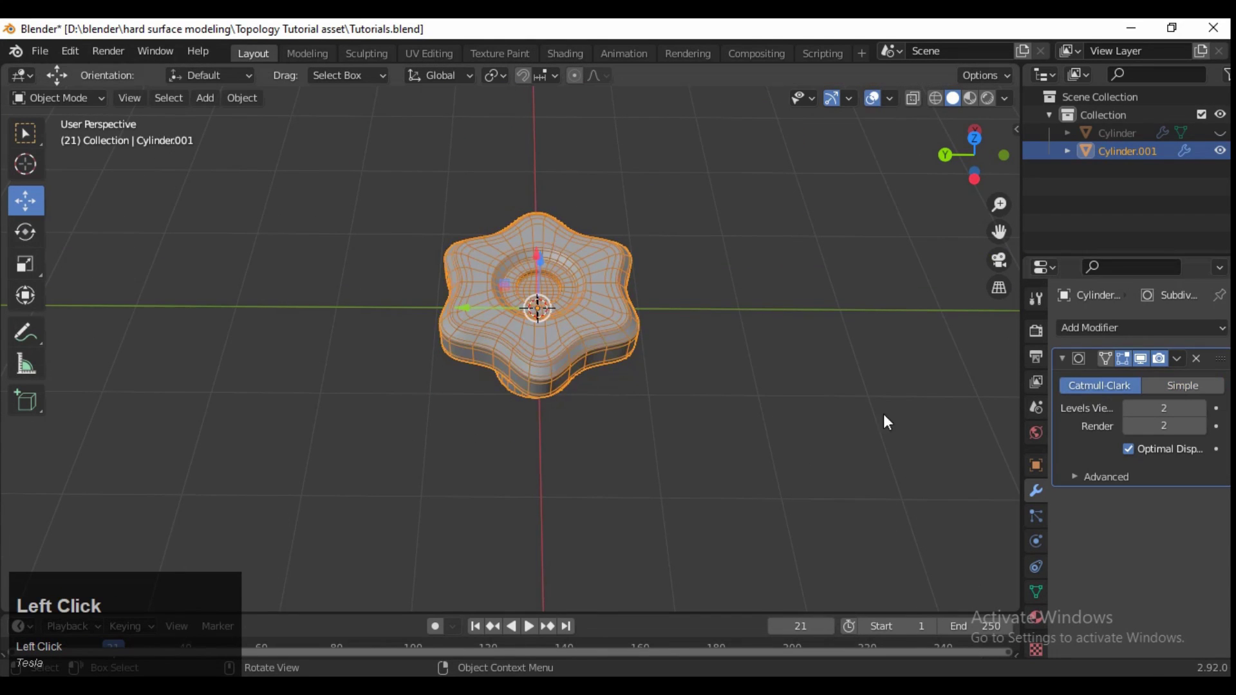
# Duplicate the knob as Cylinder.002, move it to the right, and hide it
pyautogui.hotkey('shift', 'd')
pyautogui.rightClick(517, 307)
pyautogui.moveTo(517, 307); pyautogui.dragTo(882, 310)
pyautogui.click(731, 403)
pyautogui.click(971, 320)
pyautogui.press('h')
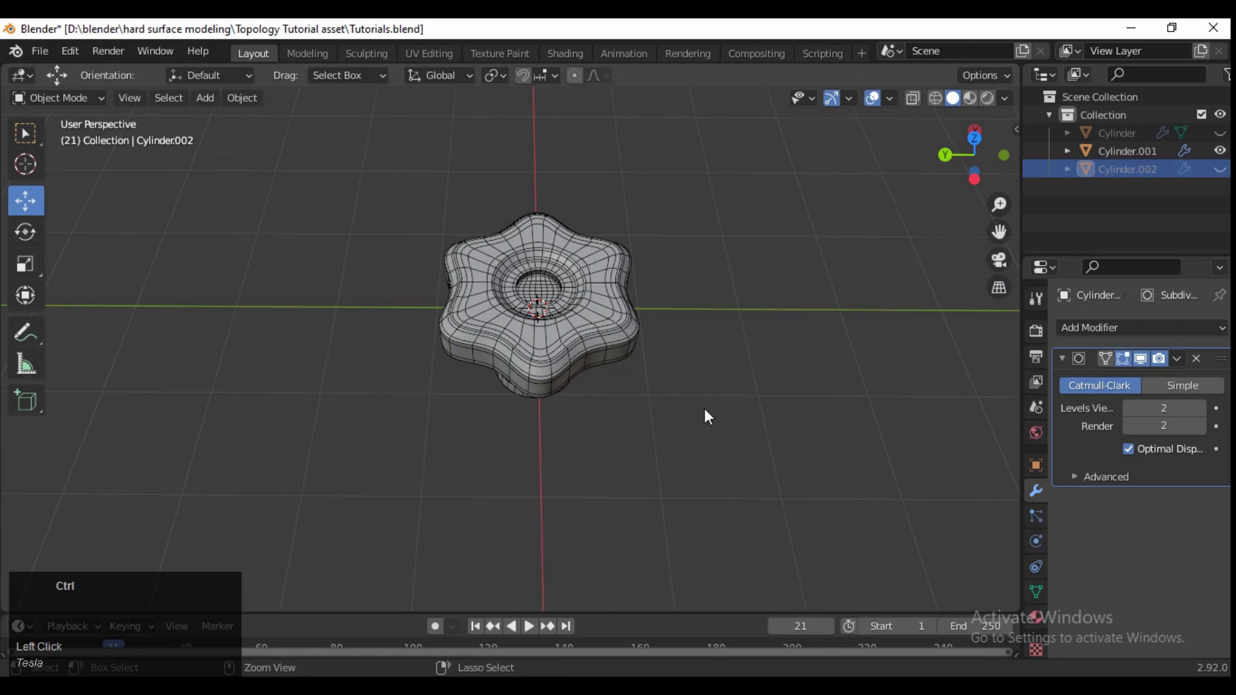
# Select Cylinder.001 again and enter Edit Mode on its mesh
pyautogui.keyDown('ctrl'); pyautogui.moveTo(704, 408); pyautogui.dragTo(705, 374, button='middle'); pyautogui.keyUp('ctrl')
pyautogui.click(1127, 150)
pyautogui.moveTo(773, 347); pyautogui.dragTo(627, 193, button='middle')
pyautogui.press('Tab')
# Add a centred loop cut on the knob, then a loop around the flange slid into position
pyautogui.hotkey('ctrl', 'r')
pyautogui.click(614, 497)
pyautogui.rightClick(614, 497)
pyautogui.hotkey('ctrl', 'r')
pyautogui.click(626, 194)
pyautogui.click(610, 193)
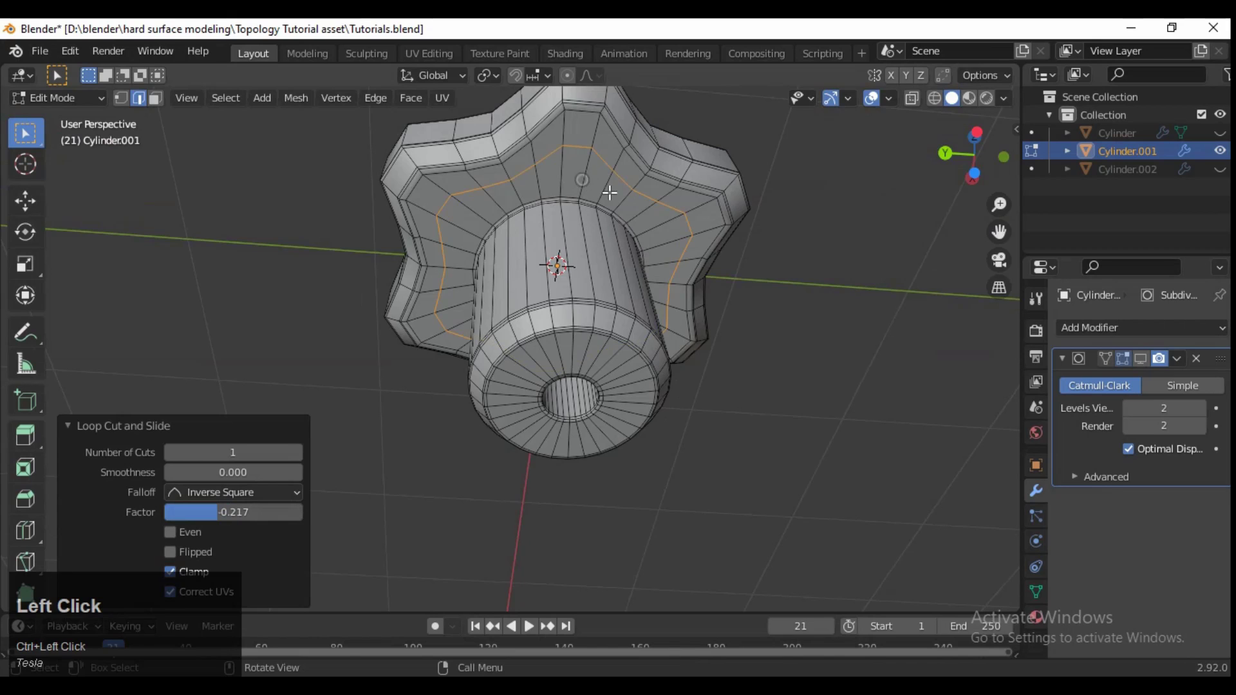
pyautogui.moveTo(668, 263); pyautogui.dragTo(623, 326, button='middle')
# Add vertical support loops beside the first star points, slid close to the corners
pyautogui.hotkey('ctrl', 'r')
pyautogui.click(608, 330)
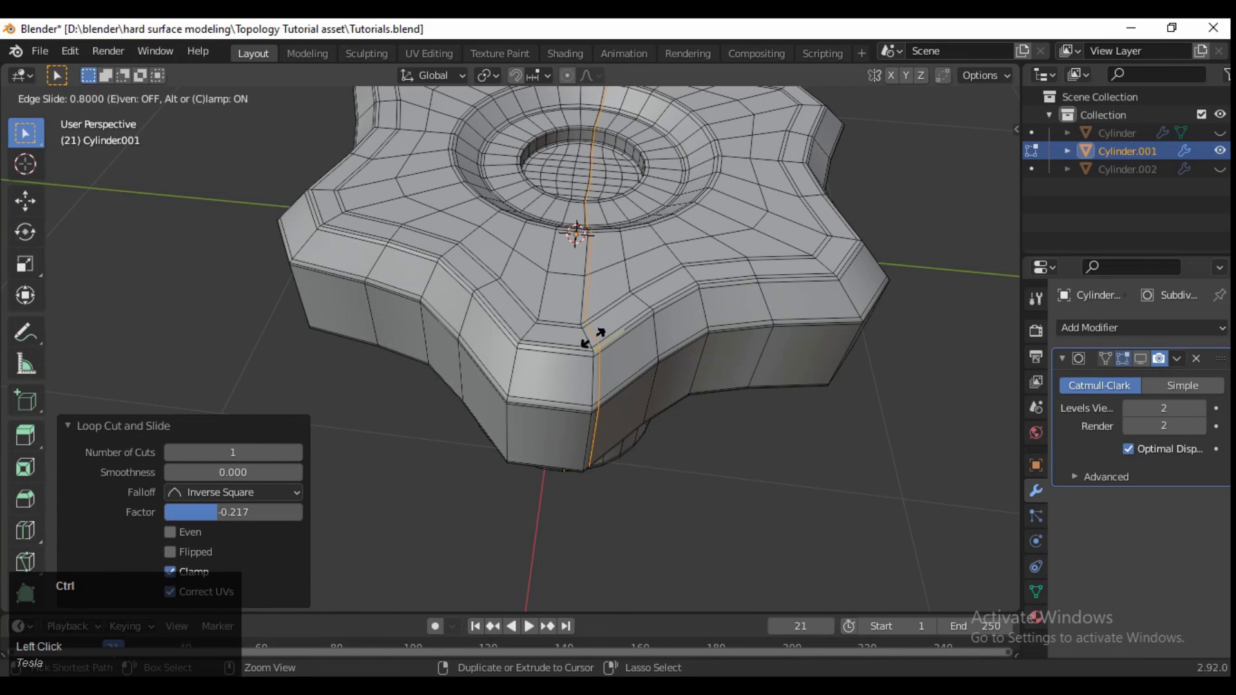
pyautogui.click(591, 337)
pyautogui.scroll(4, 641, 419)
pyautogui.hotkey('ctrl', 'r')
pyautogui.click(522, 318)
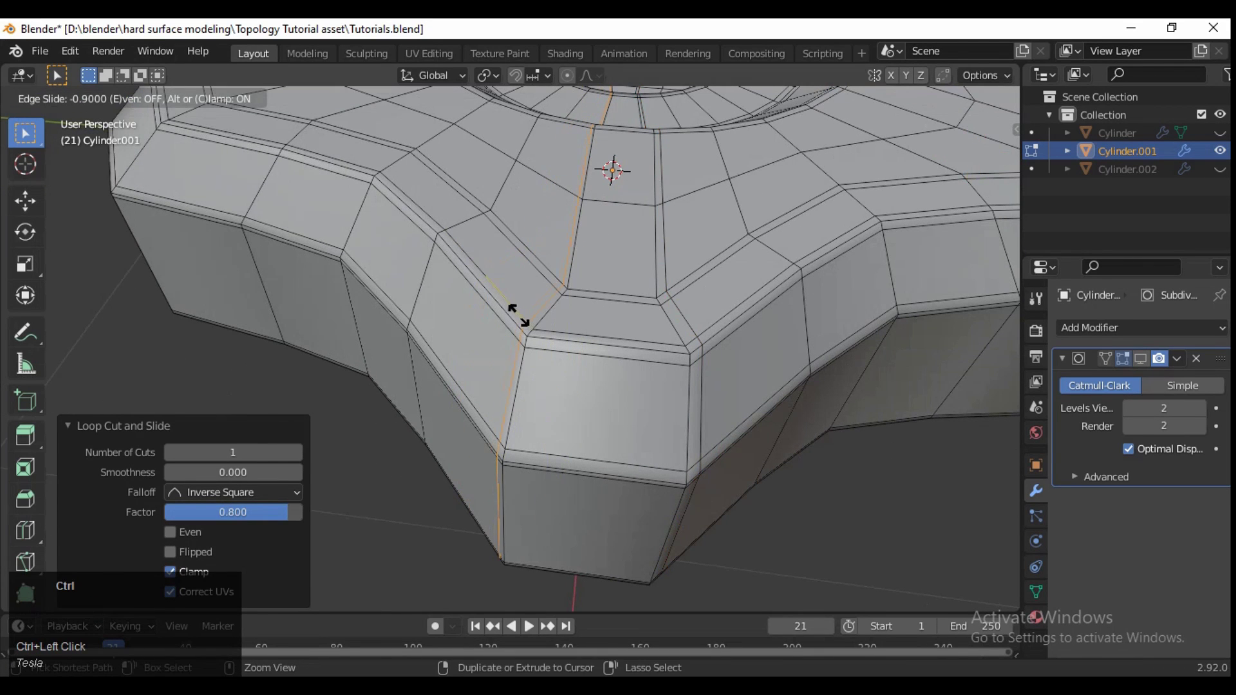
pyautogui.click(519, 315)
pyautogui.moveTo(518, 315); pyautogui.dragTo(489, 360, button='middle')
# Add more vertical support loops at the next star point edges
pyautogui.hotkey('ctrl', 'r')
pyautogui.click(480, 368)
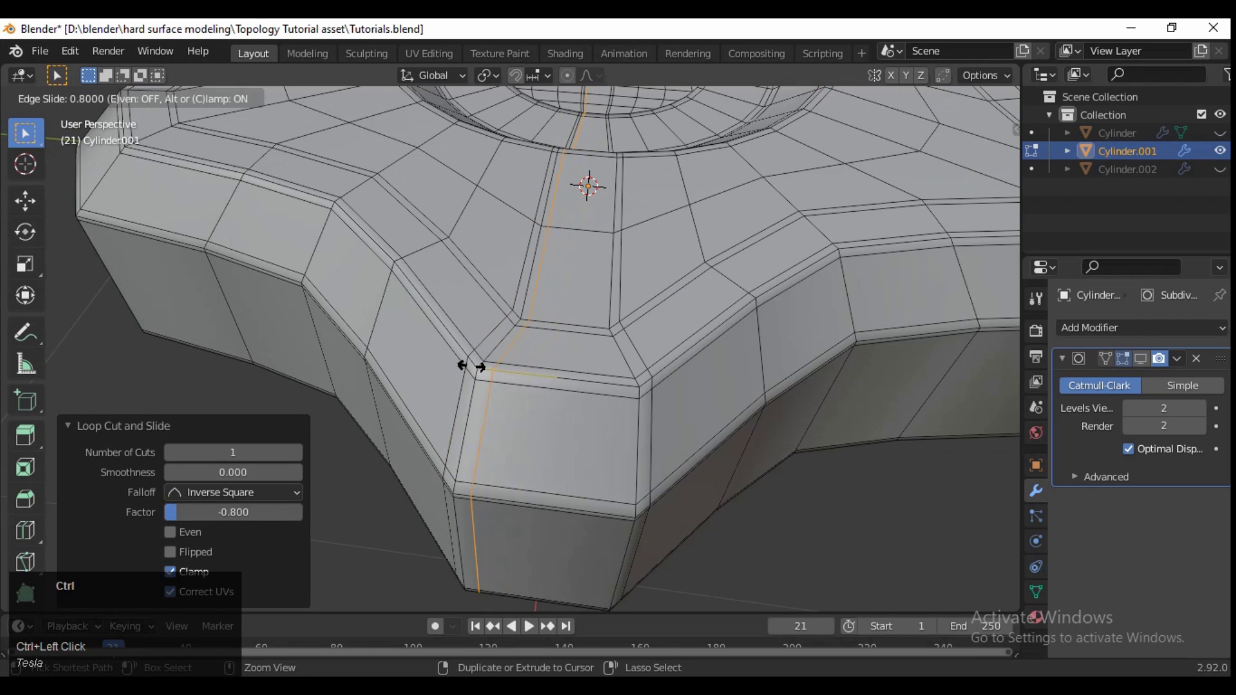
pyautogui.click(471, 366)
pyautogui.hotkey('ctrl', 'r')
pyautogui.click(602, 379)
pyautogui.click(609, 379)
pyautogui.moveTo(609, 378); pyautogui.dragTo(309, 337, button='middle')
# Add further support loops around the knob, sliding them to a factor of 0.8
pyautogui.hotkey('ctrl', 'r')
pyautogui.click(473, 360)
pyautogui.click(461, 364)
pyautogui.hotkey('ctrl', 'r')
pyautogui.click(309, 336)
pyautogui.click(361, 358)
pyautogui.moveTo(640, 352); pyautogui.dragTo(509, 322, button='middle')
# Add support loops on other edges slid to -0.8
pyautogui.hotkey('ctrl', 'r')
pyautogui.click(506, 317)
pyautogui.click(493, 321)
pyautogui.hotkey('ctrl', 'r')
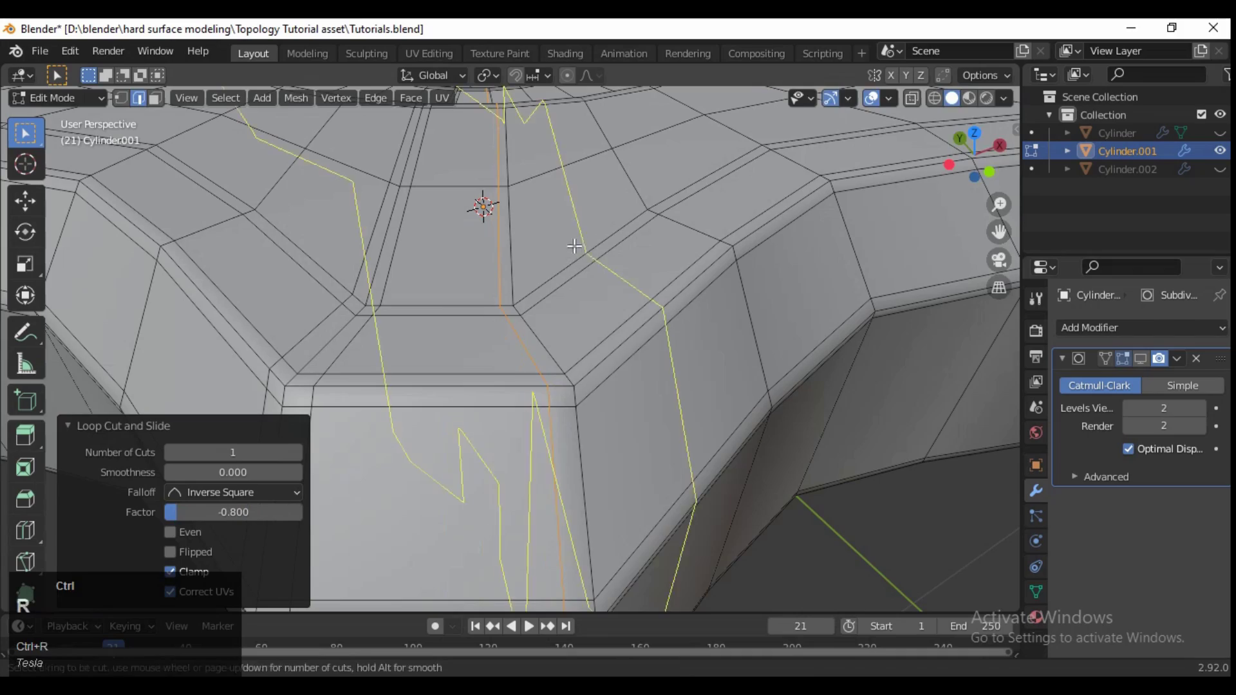
pyautogui.click(533, 297)
pyautogui.click(537, 292)
pyautogui.moveTo(537, 293); pyautogui.dragTo(560, 438, button='middle')
# Add support loops around the top ring, editing the slide factor in the Loop Cut panel
pyautogui.hotkey('ctrl', 'r')
pyautogui.click(547, 393)
pyautogui.click(573, 423)
pyautogui.click(213, 511)
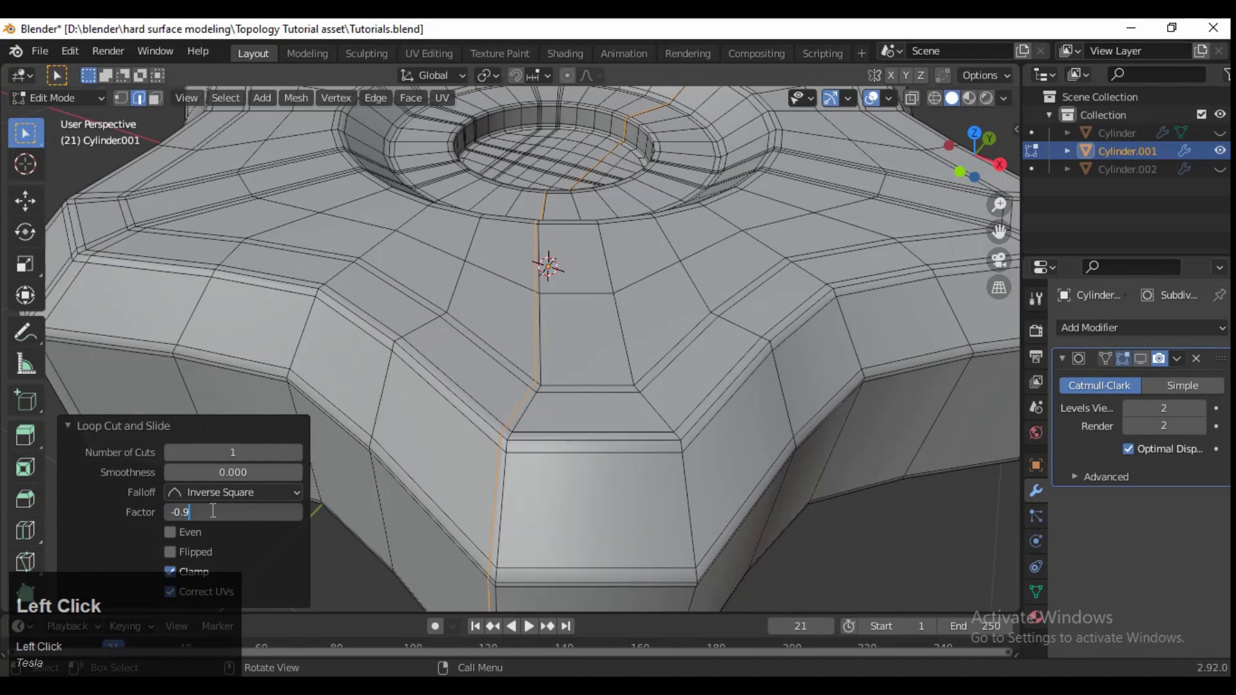
pyautogui.hotkey('ctrl', 'r')
pyautogui.click(541, 403)
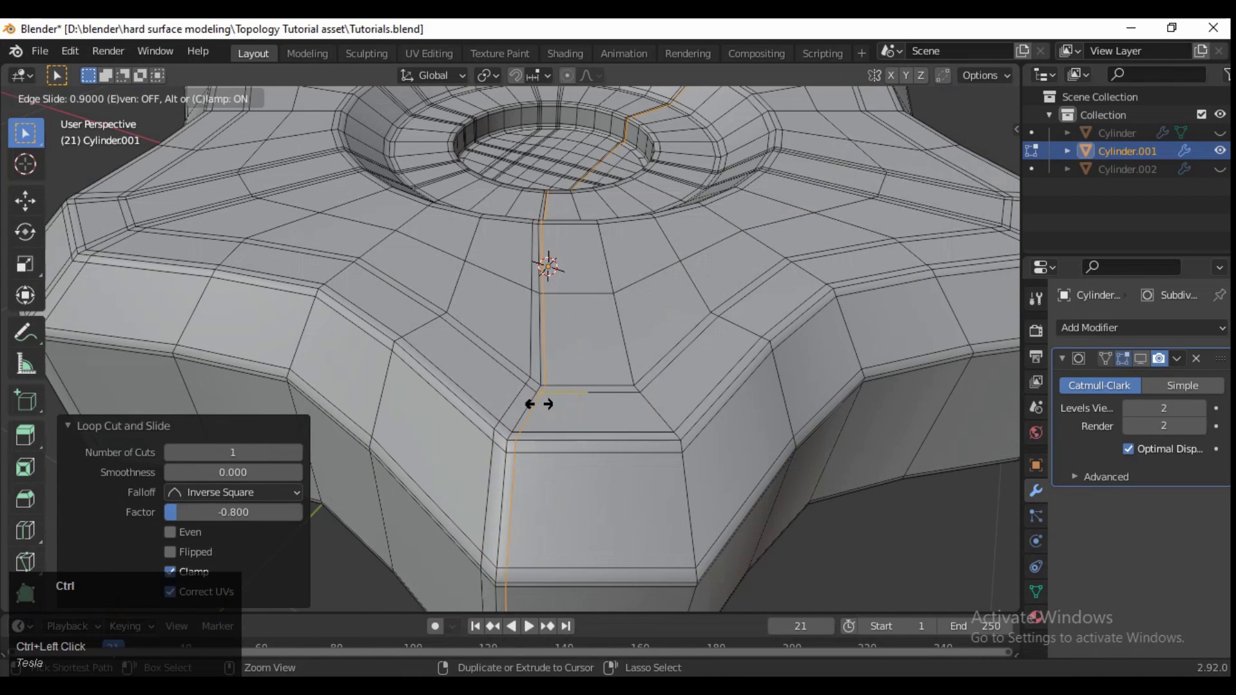
pyautogui.click(542, 405)
# Add two more loops beside the star points, slid to about -0.7 and -0.8
pyautogui.hotkey('ctrl', 'r')
pyautogui.click(602, 384)
pyautogui.click(653, 346)
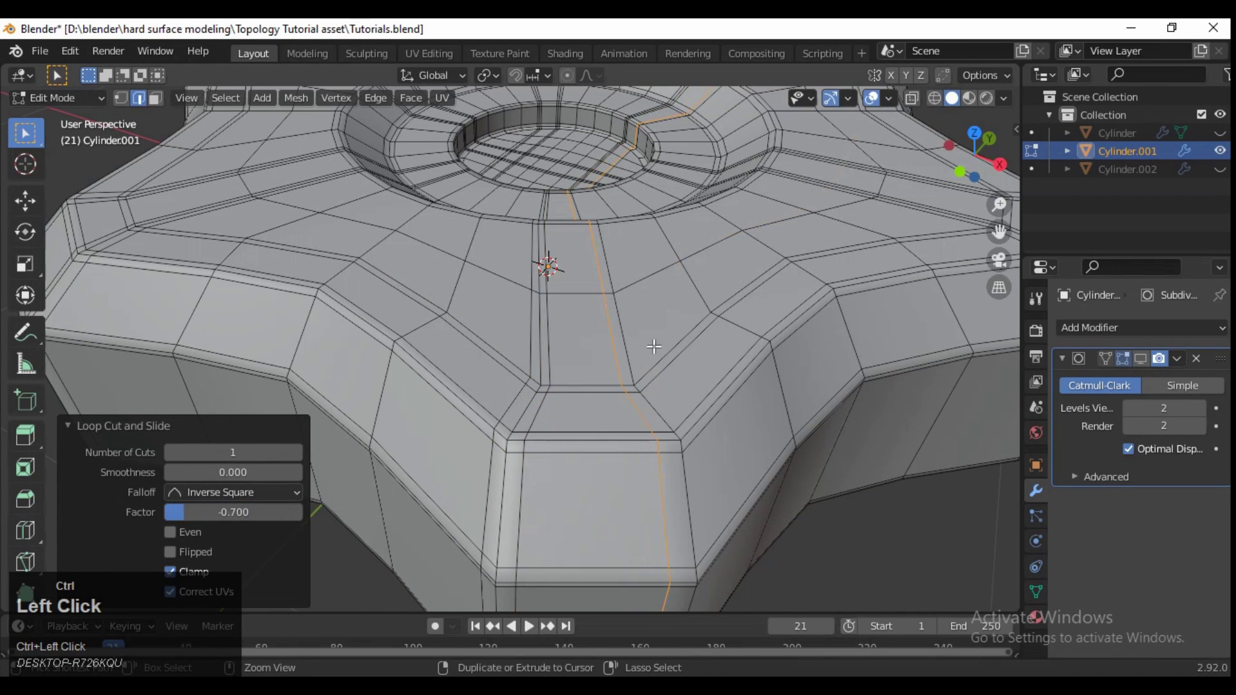
pyautogui.hotkey('ctrl', 'r')
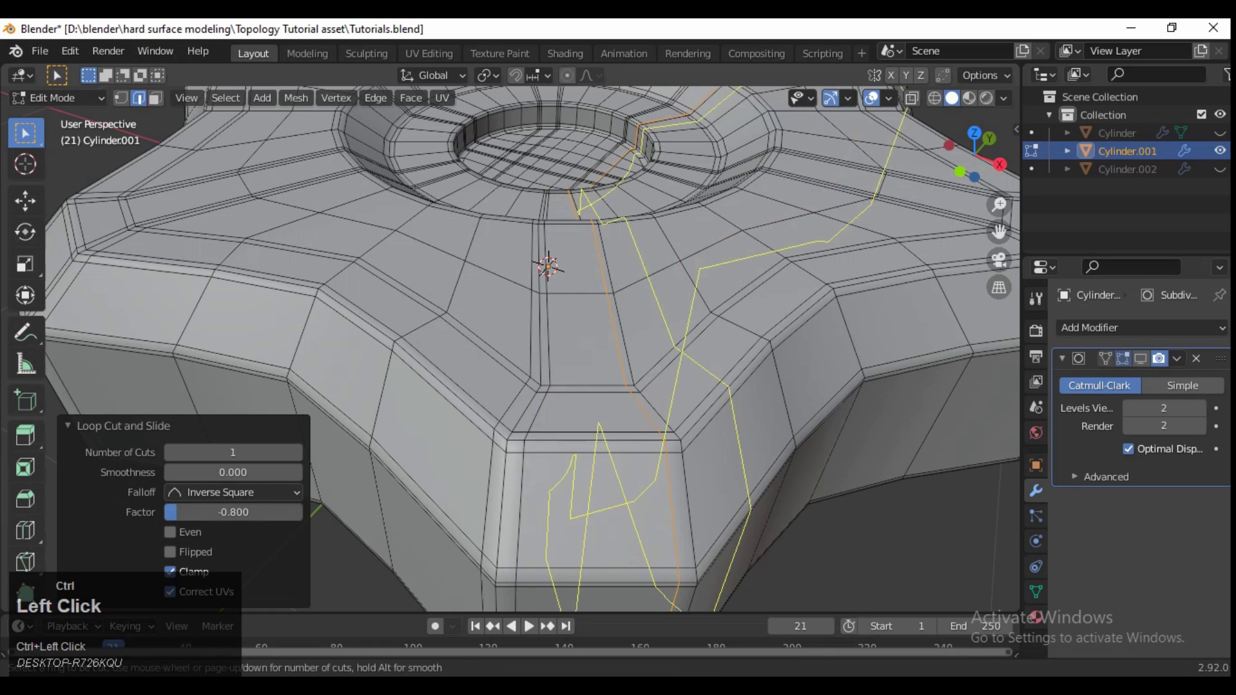
pyautogui.click(641, 377)
pyautogui.click(676, 385)
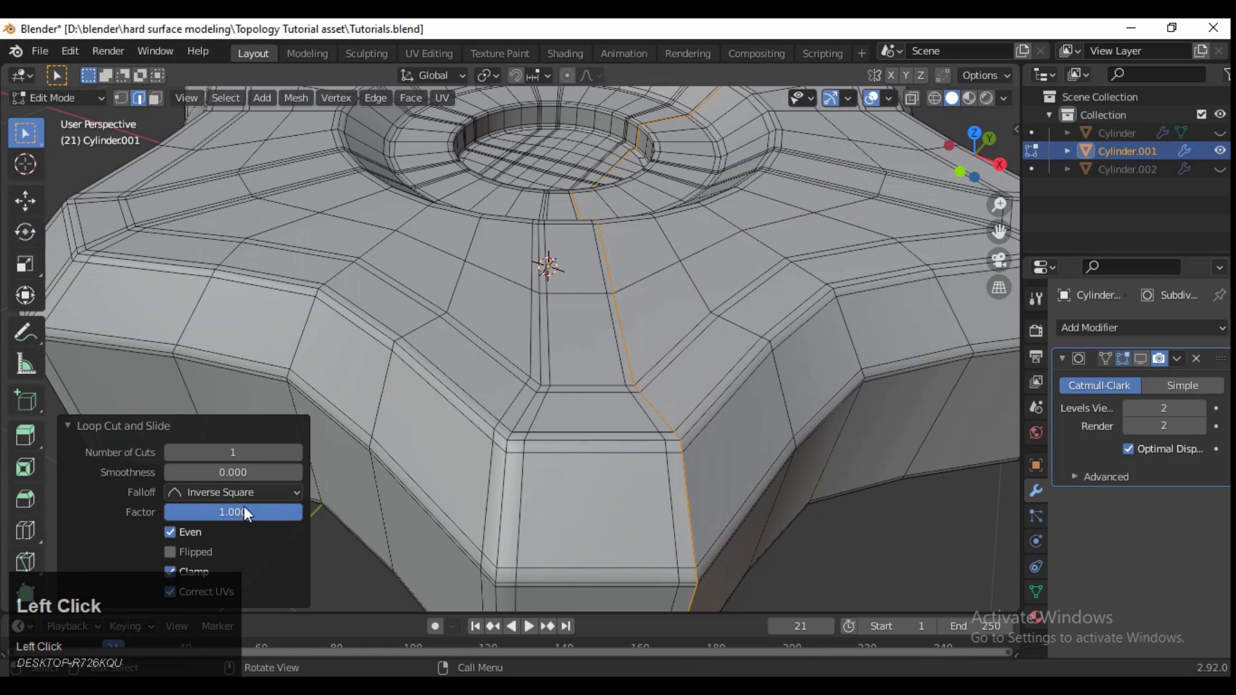
pyautogui.write('8')
pyautogui.click(153, 528)
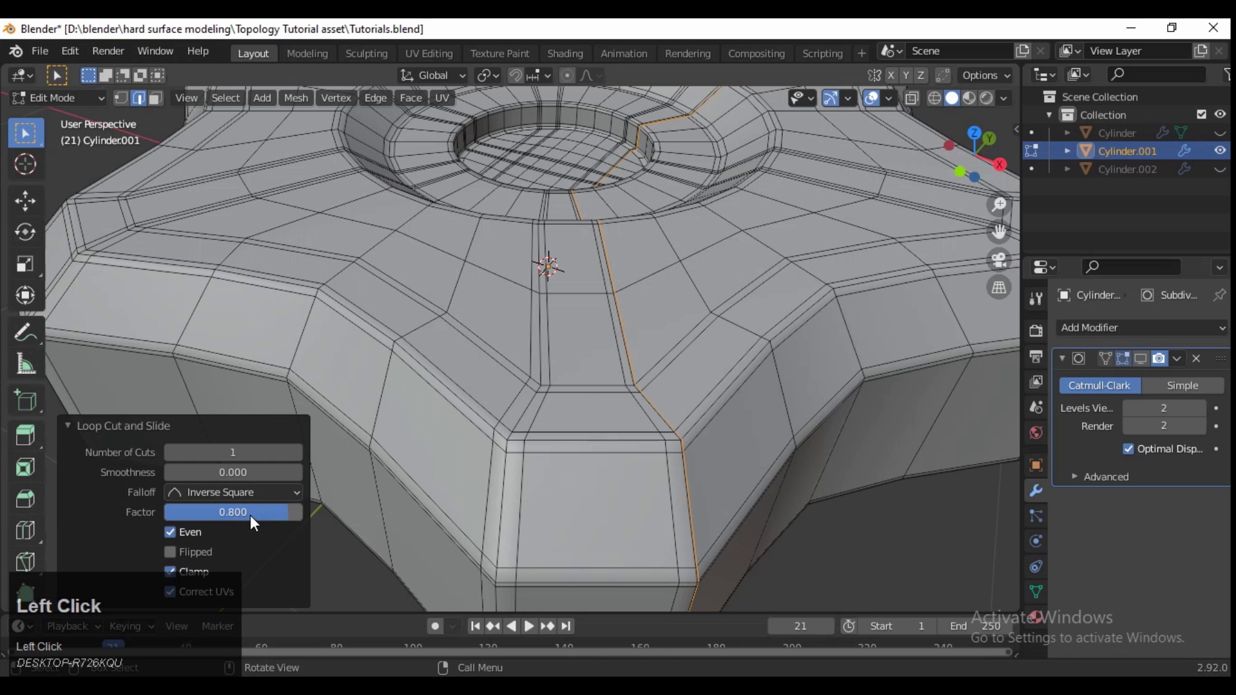
pyautogui.click(593, 389)
# Toggle the subdivision preview and overlays off and zoom in on the central hole
pyautogui.keyDown('ctrl'); pyautogui.moveTo(592, 389); pyautogui.dragTo(592, 360, button='middle'); pyautogui.keyUp('ctrl')
pyautogui.click(1141, 358)
pyautogui.keyDown('ctrl'); pyautogui.moveTo(767, 322); pyautogui.dragTo(767, 315, button='middle'); pyautogui.keyUp('ctrl')
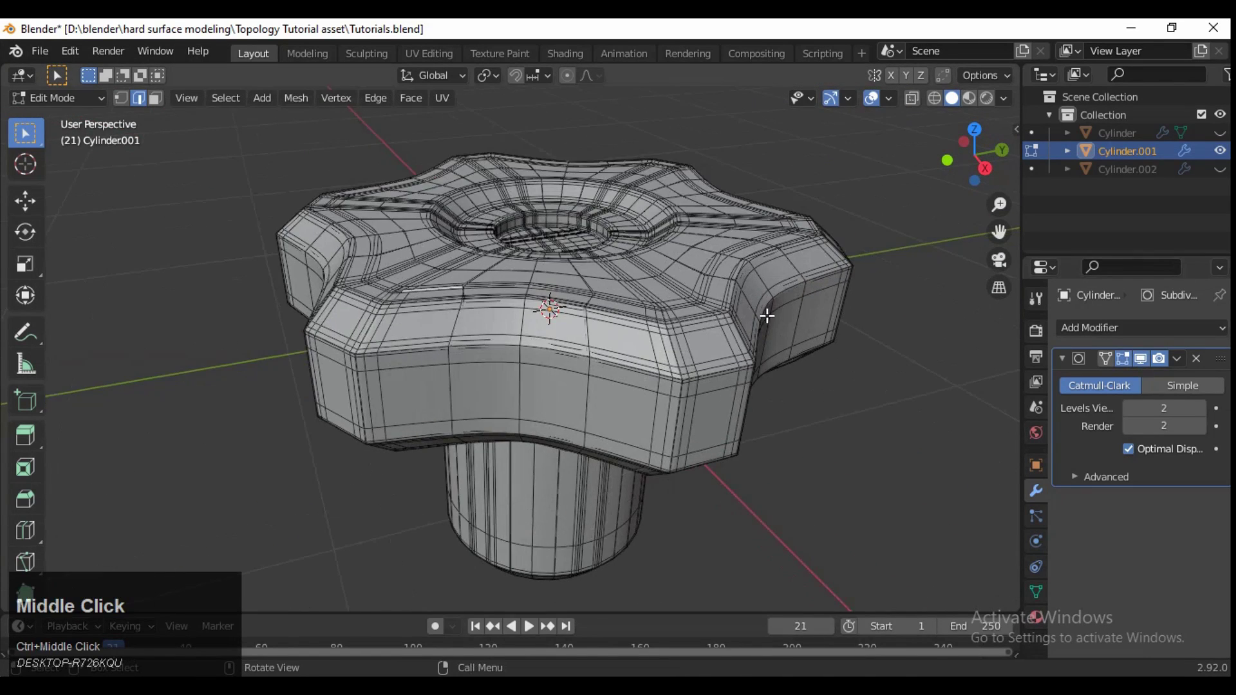
pyautogui.click(871, 98)
pyautogui.moveTo(801, 212); pyautogui.dragTo(813, 222, button='middle')
pyautogui.moveTo(643, 407); pyautogui.dragTo(1119, 340, button='middle')
# Restore the viewport display, switch to vertex select and merge the first vertices At Center
pyautogui.click(1142, 361)
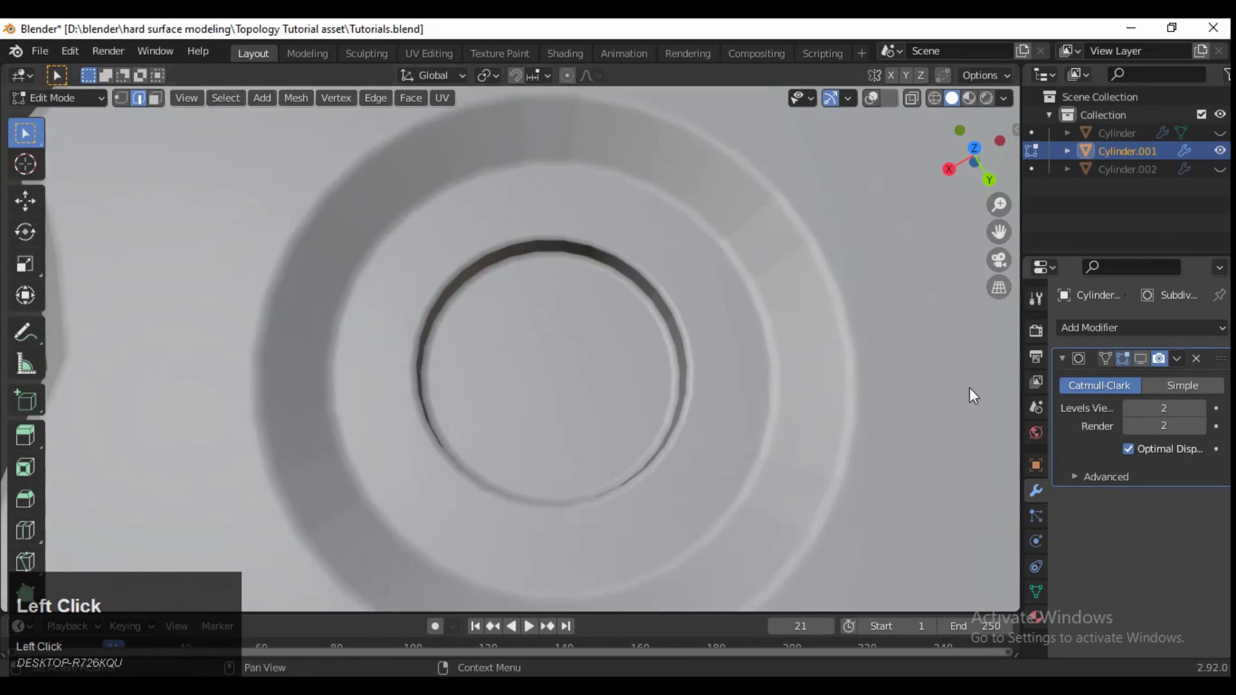
pyautogui.scroll(-5, 869, 193)
pyautogui.click(872, 98)
pyautogui.moveTo(708, 322); pyautogui.dragTo(643, 331, button='middle')
pyautogui.press('1')
pyautogui.click(616, 358)
pyautogui.press('m')
pyautogui.click(529, 353)
pyautogui.moveTo(529, 354); pyautogui.dragTo(637, 365, button='middle')
pyautogui.click(577, 321)
# Merge the next vertex pairs At Center along the knob's top
pyautogui.press('m')
pyautogui.press('m')
pyautogui.click(456, 386)
pyautogui.click(467, 335)
pyautogui.click(425, 329)
pyautogui.click(440, 343)
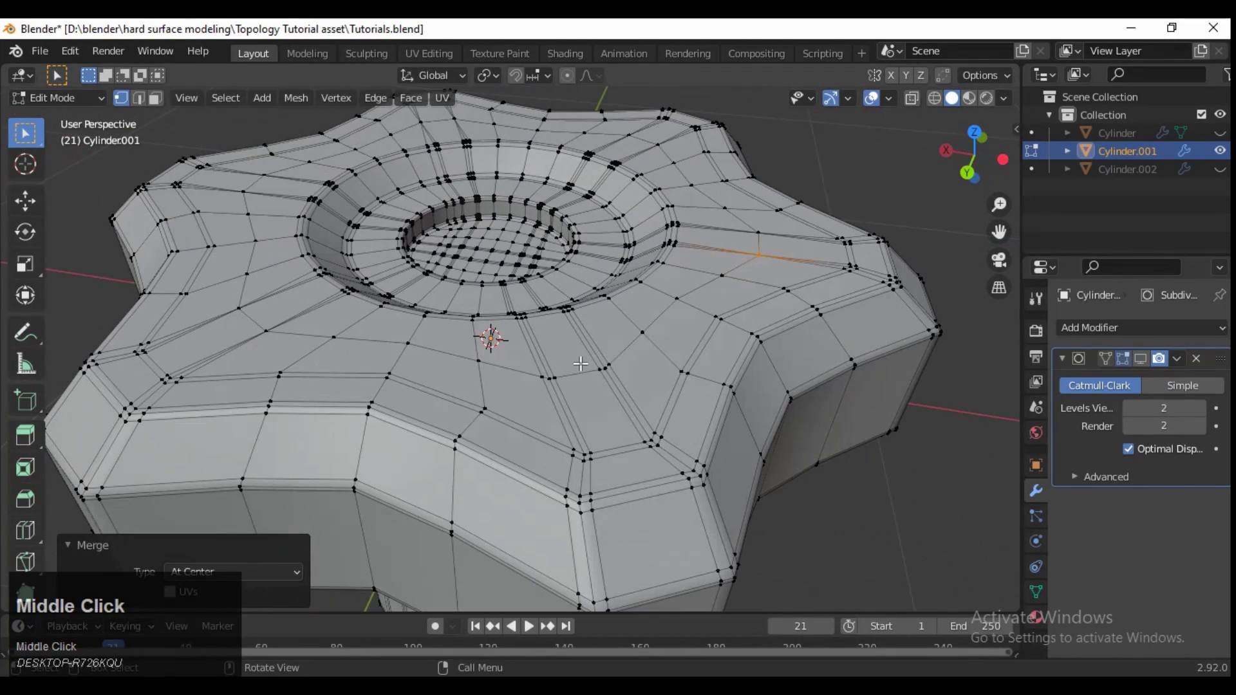
pyautogui.moveTo(527, 401); pyautogui.dragTo(531, 203, button='middle')
pyautogui.press('m')
pyautogui.click(557, 257)
# Box-select further stray vertex pairs and merge each At Center
pyautogui.moveTo(558, 258); pyautogui.dragTo(574, 112, button='middle')
pyautogui.moveTo(574, 111); pyautogui.dragTo(471, 212)
pyautogui.moveTo(526, 258); pyautogui.dragTo(511, 168, button='middle')
pyautogui.click(327, 244)
pyautogui.moveTo(327, 243); pyautogui.dragTo(281, 472, button='middle')
pyautogui.click(281, 472)
pyautogui.keyDown('shift'); pyautogui.moveTo(373, 475); pyautogui.dragTo(737, 406, button='middle'); pyautogui.keyUp('shift')
pyautogui.click(436, 355)
pyautogui.moveTo(573, 264); pyautogui.dragTo(508, 338)
pyautogui.click(536, 316)
# Merge the remaining vertex pairs At Center across the mesh
pyautogui.press('m')
pyautogui.click(418, 343)
pyautogui.keyDown('shift'); pyautogui.moveTo(418, 342); pyautogui.dragTo(456, 330, button='middle'); pyautogui.keyUp('shift')
pyautogui.moveTo(456, 330); pyautogui.dragTo(368, 408)
pyautogui.press('m')
pyautogui.click(367, 455)
pyautogui.keyDown('shift'); pyautogui.moveTo(367, 456); pyautogui.dragTo(477, 362, button='middle'); pyautogui.keyUp('shift')
pyautogui.click(478, 361)
pyautogui.moveTo(507, 425); pyautogui.dragTo(551, 408, button='middle')
# Select the unwanted edge loops on the cylinder wall and shaft ring and dissolve them
pyautogui.press('2')
pyautogui.keyDown('alt'); pyautogui.click(599, 361); pyautogui.keyUp('alt')
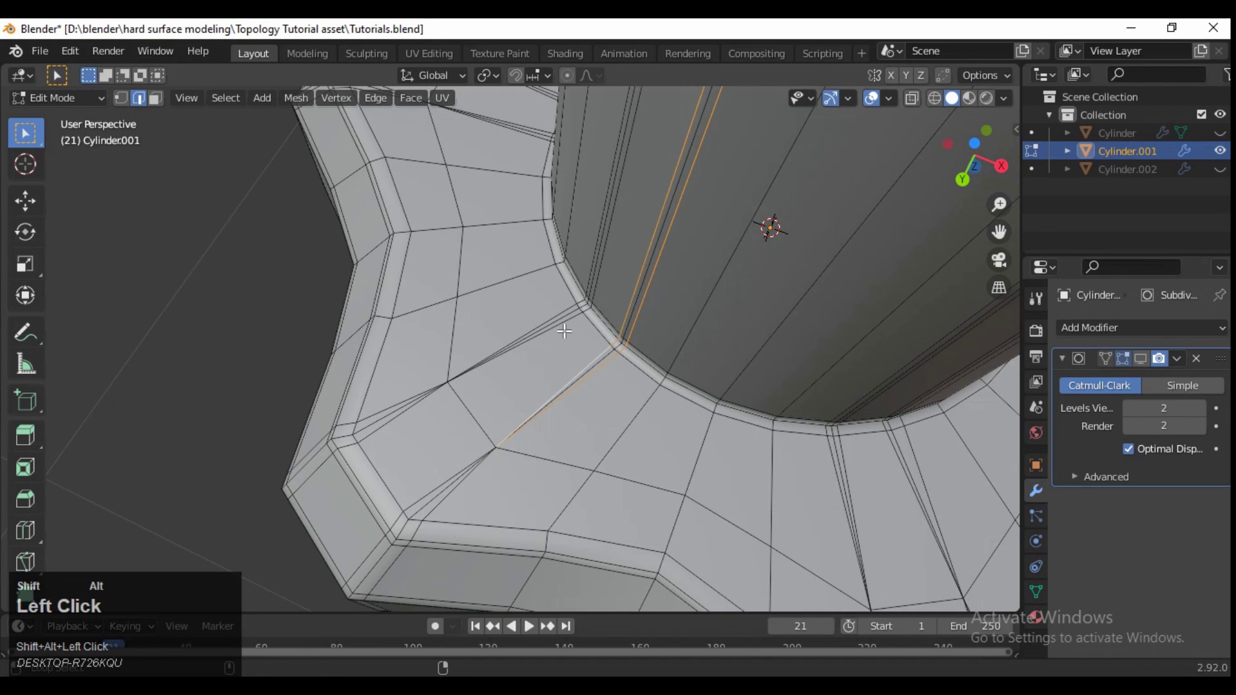
pyautogui.keyDown('shift'); pyautogui.moveTo(494, 405); pyautogui.dragTo(601, 244, button='middle'); pyautogui.keyUp('shift')
pyautogui.moveTo(667, 271); pyautogui.dragTo(677, 232, button='middle')
pyautogui.moveTo(636, 320); pyautogui.dragTo(631, 458, button='middle')
pyautogui.scroll(5, 631, 459)
pyautogui.keyDown('alt'); pyautogui.click(661, 246); pyautogui.keyUp('alt')
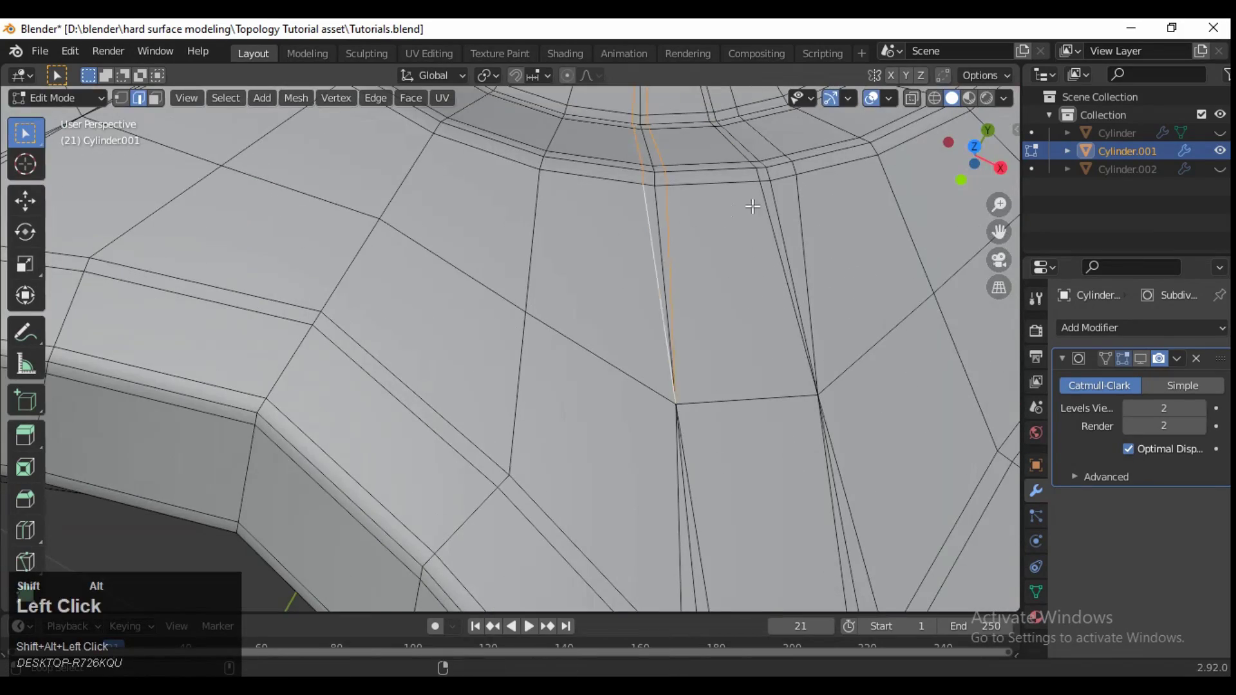
pyautogui.keyDown('shift'); pyautogui.moveTo(716, 216); pyautogui.dragTo(439, 327, button='middle'); pyautogui.keyUp('shift')
pyautogui.moveTo(406, 202); pyautogui.dragTo(502, 258, button='middle')
pyautogui.keyDown('alt'); pyautogui.keyDown('shift'); pyautogui.click(502, 257); pyautogui.keyUp('shift'); pyautogui.keyUp('alt')
pyautogui.moveTo(554, 182); pyautogui.dragTo(627, 292, button='middle')
pyautogui.hotkey('ctrl', 'x')
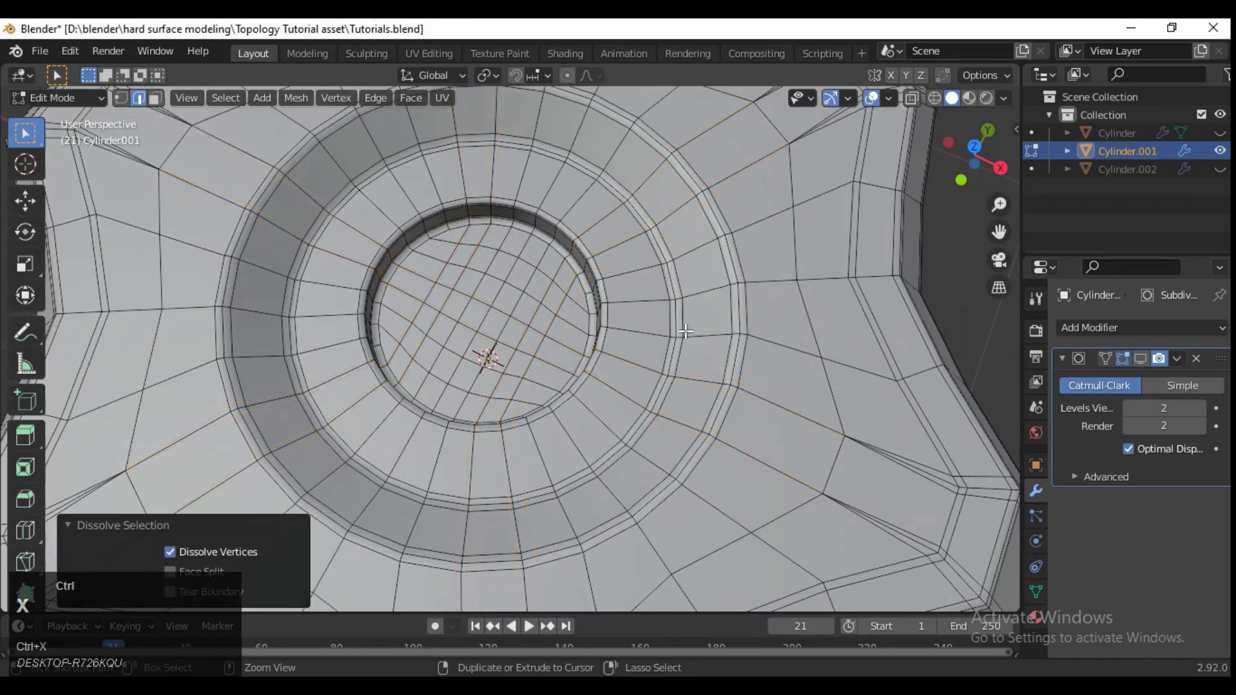
# Show the subdivision in the viewport, return to Object Mode and inspect the smoothed knob
pyautogui.scroll(-5, 686, 332)
pyautogui.click(1140, 358)
pyautogui.press('Tab')
pyautogui.moveTo(883, 107)
pyautogui.mouseDown(button='middle')
pyautogui.moveTo(874, 188)
pyautogui.moveTo(821, 266)
pyautogui.moveTo(809, 256)
pyautogui.moveTo(869, 108)
pyautogui.mouseUp(button='middle')
pyautogui.click(872, 98)
pyautogui.moveTo(789, 307); pyautogui.dragTo(524, 430, button='middle')
pyautogui.moveTo(658, 439); pyautogui.dragTo(755, 439, button='middle')
pyautogui.moveTo(642, 412); pyautogui.dragTo(817, 130, button='middle')
pyautogui.click(873, 98)
pyautogui.moveTo(830, 251); pyautogui.dragTo(799, 358, button='middle')
# Save Tutorials.blend and unhide the duplicate knob Cylinder.002
pyautogui.hotkey('ctrl', 's')
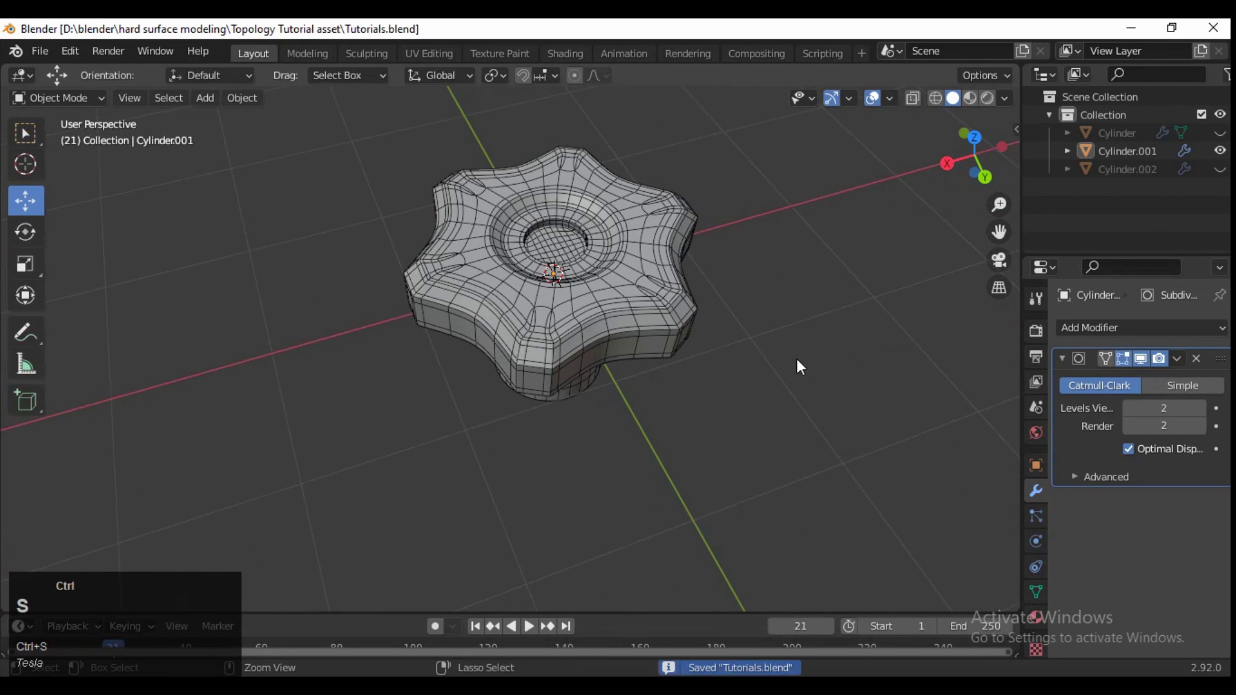
pyautogui.keyDown('ctrl'); pyautogui.moveTo(875, 309); pyautogui.dragTo(874, 386, button='middle'); pyautogui.keyUp('ctrl')
pyautogui.click(1222, 169)
pyautogui.keyDown('shift'); pyautogui.moveTo(732, 279); pyautogui.dragTo(723, 405, button='middle'); pyautogui.keyUp('shift')
# Move Cylinder.002 beside the finished knob and turn off the viewport overlays
pyautogui.click(770, 320)
pyautogui.moveTo(770, 320); pyautogui.dragTo(621, 378)
pyautogui.keyDown('shift'); pyautogui.moveTo(620, 378); pyautogui.dragTo(880, 371, button='middle'); pyautogui.keyUp('shift')
pyautogui.click(872, 98)
pyautogui.moveTo(880, 287); pyautogui.dragTo(790, 394, button='middle')
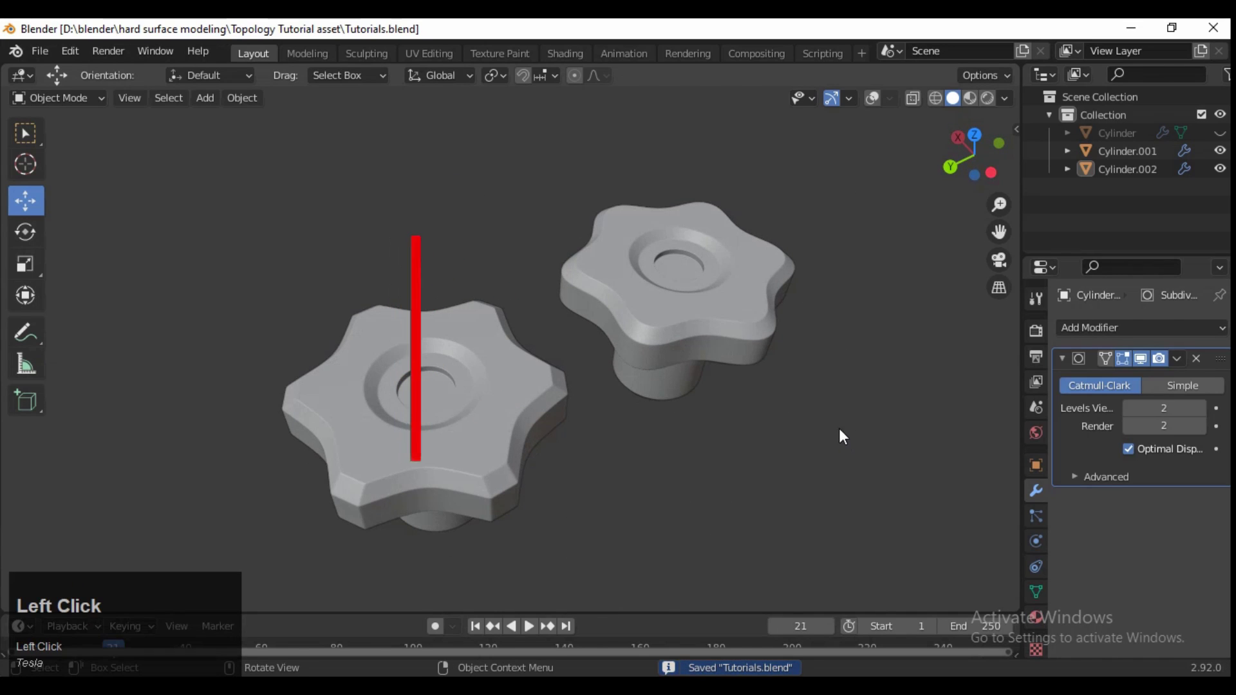